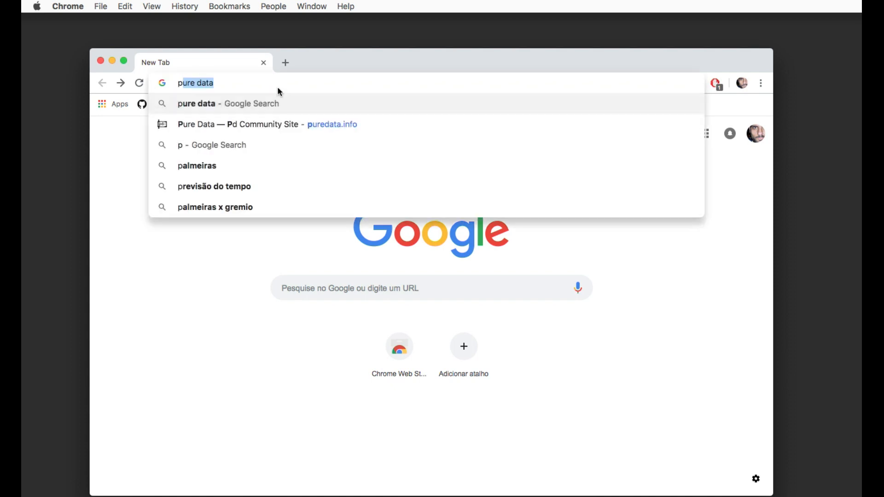
- Search the web for "pure data" and open the Pd Community Site at puredata.info
type("re data")
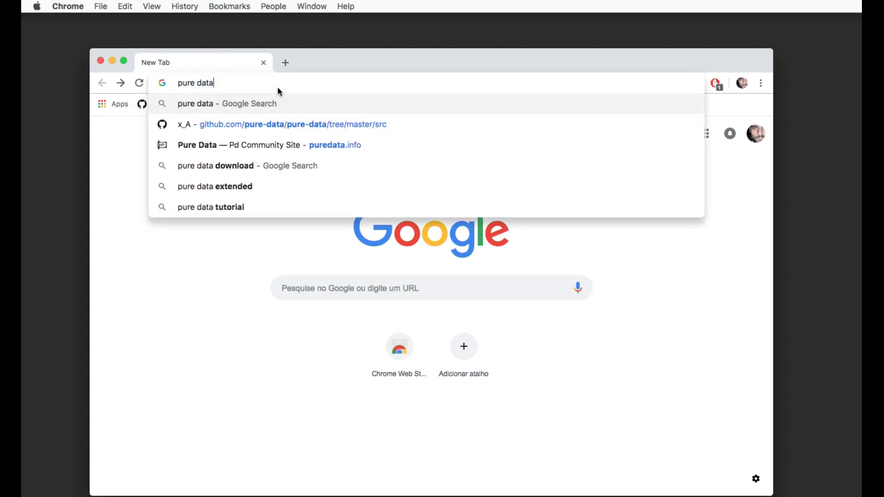
key("Return")
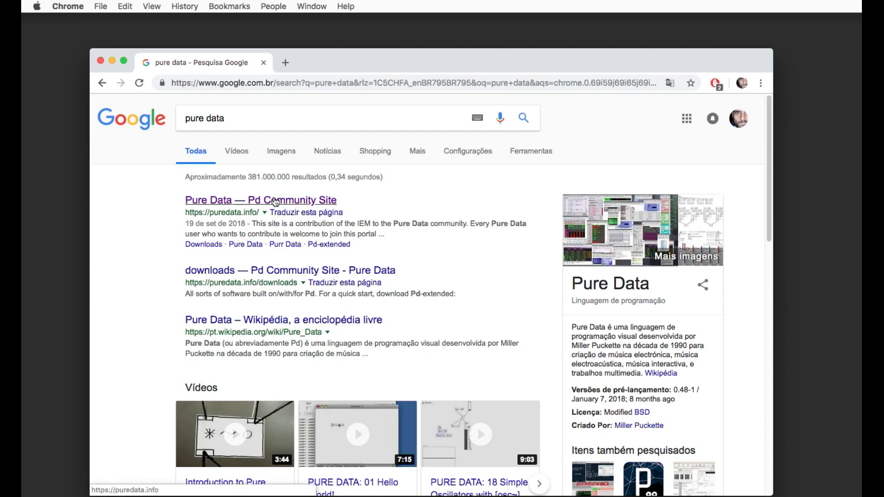
left_click(274, 199)
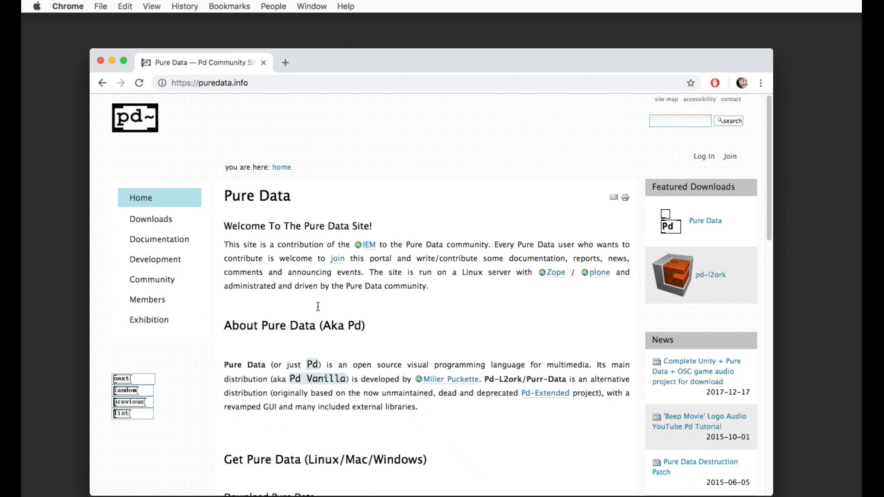
scroll(303, 361, "down", 1)
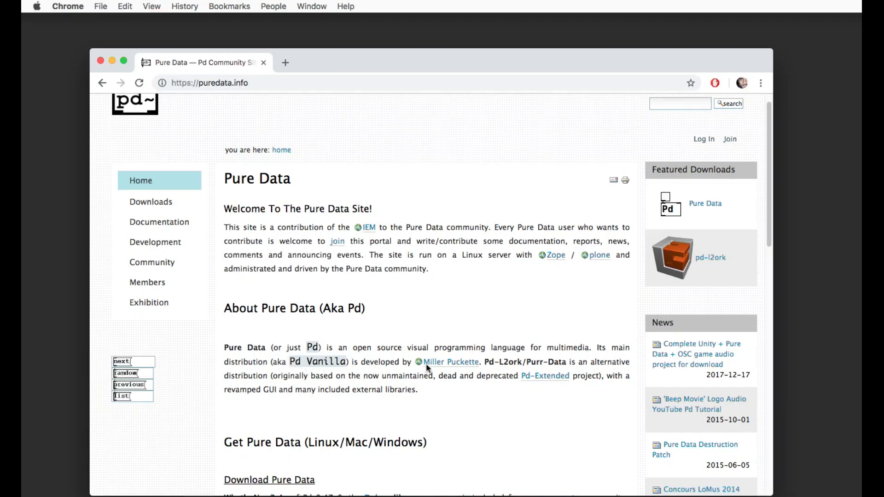
- Open the featured Pure Data download page and look through the builds offered for each platform
left_click(684, 202)
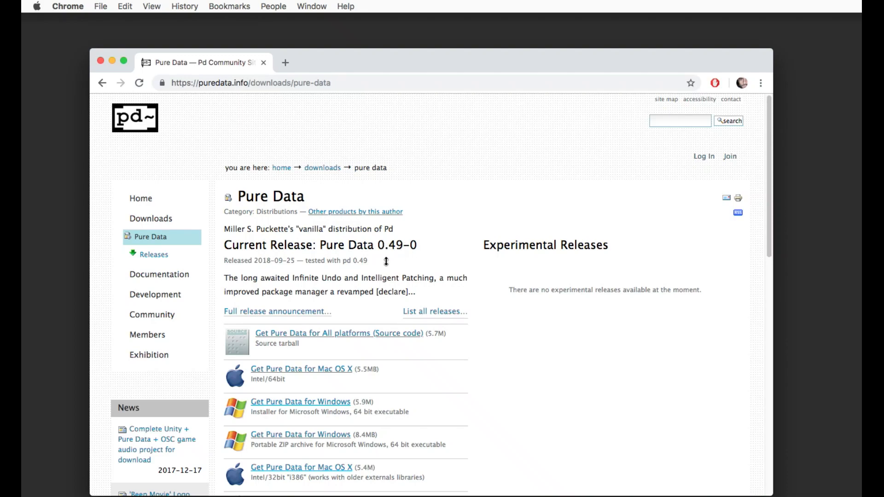
scroll(264, 373, "down", 5)
scroll(263, 362, "down", 8)
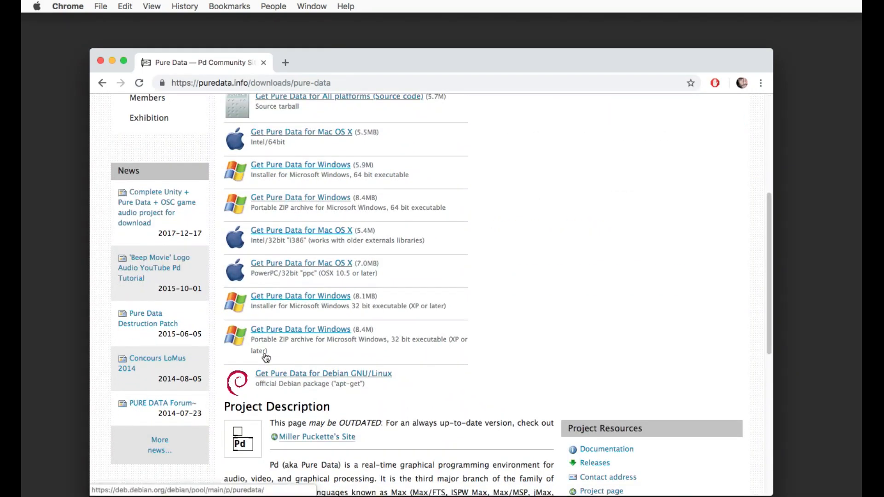
scroll(249, 317, "up", 15)
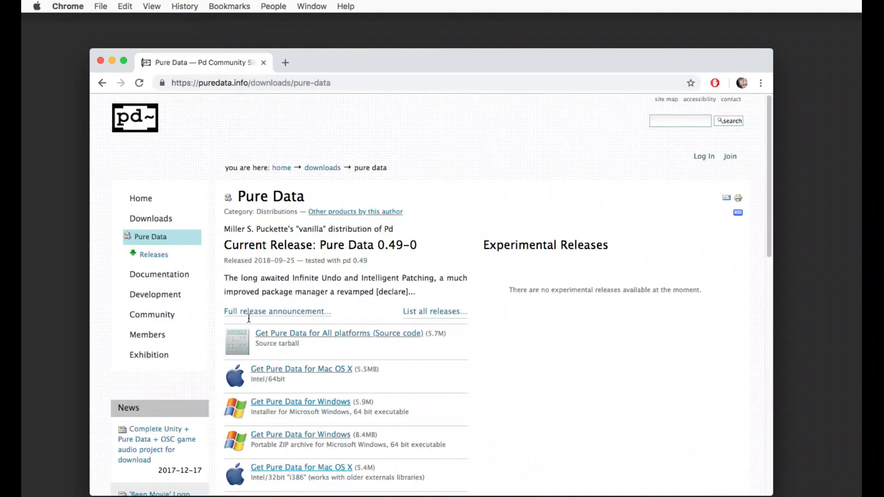
- Go back to the puredata.info home page and open Miller Puckette's website from the About section
left_click(102, 82)
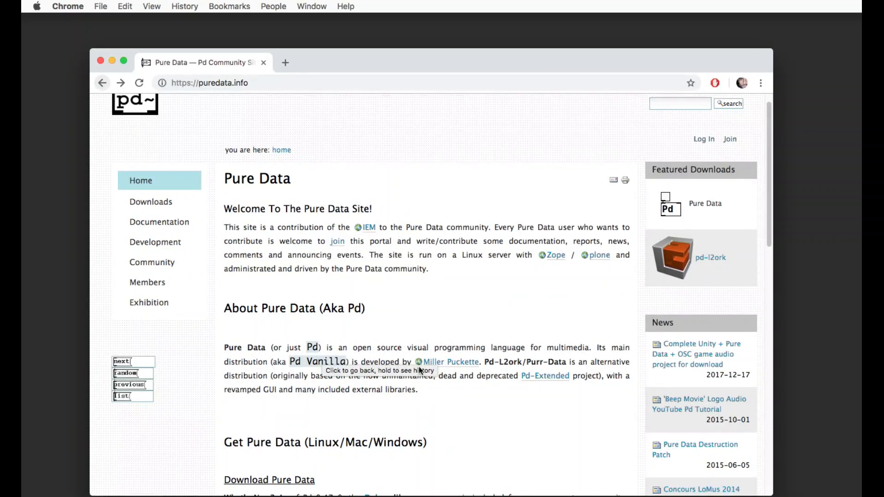
left_click(455, 363)
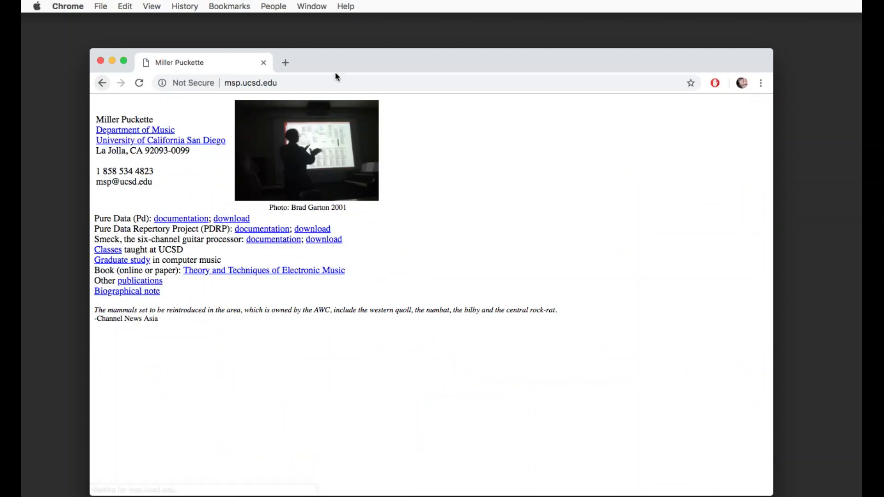
left_click_drag(342, 63, 361, 52)
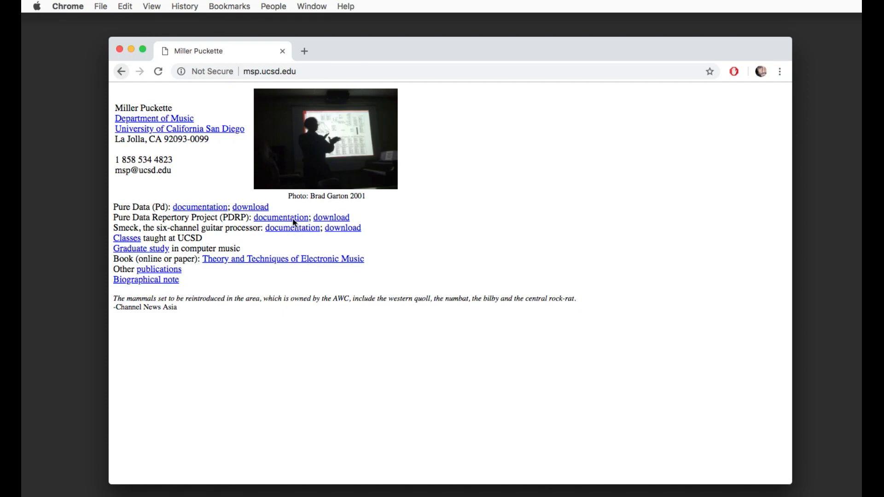
- Open the Pure Data (Pd) software download page on Miller Puckette's website
left_click(330, 221)
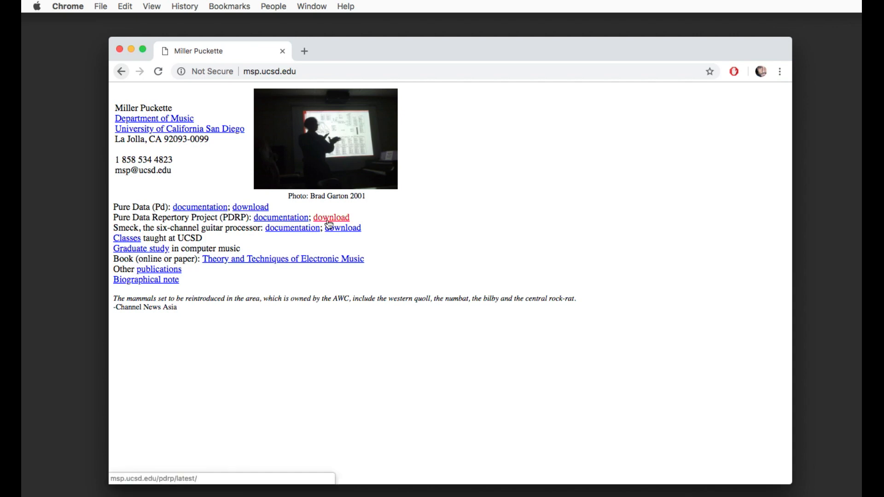
left_click(123, 70)
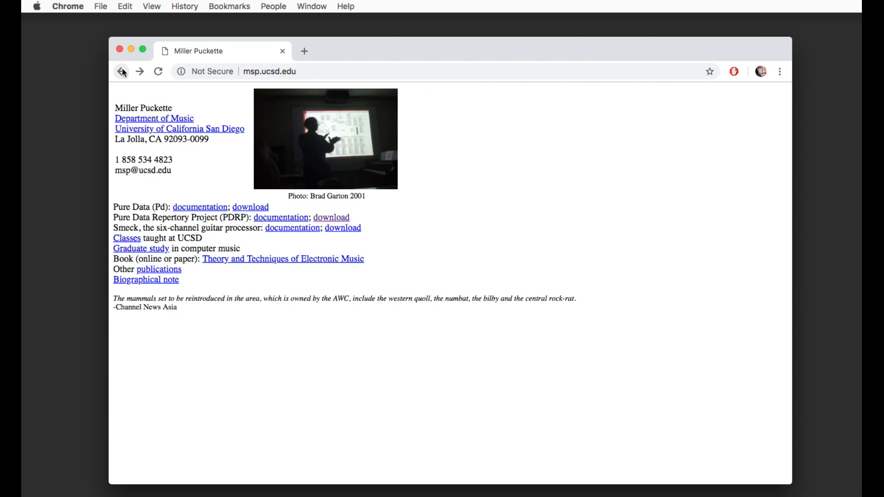
left_click(240, 210)
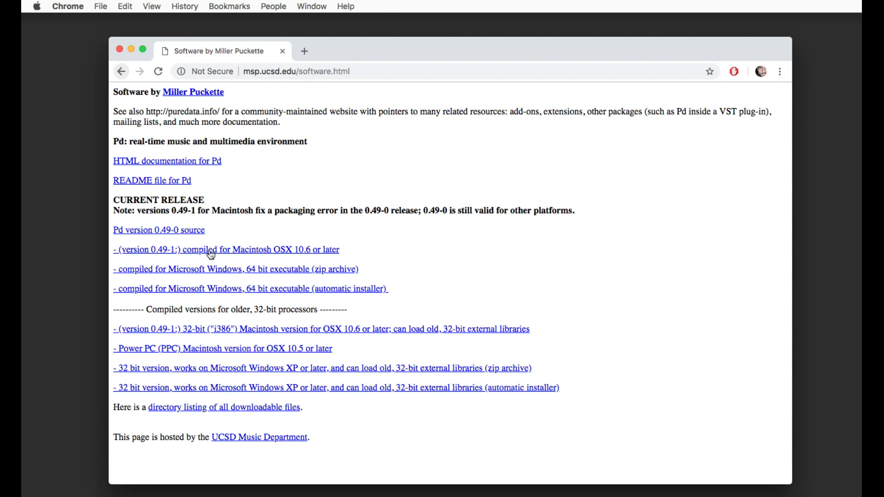
- Browse the directory listing of all downloadable Pd files, then return to the software page
left_click(238, 414)
scroll(239, 417, "down", 10)
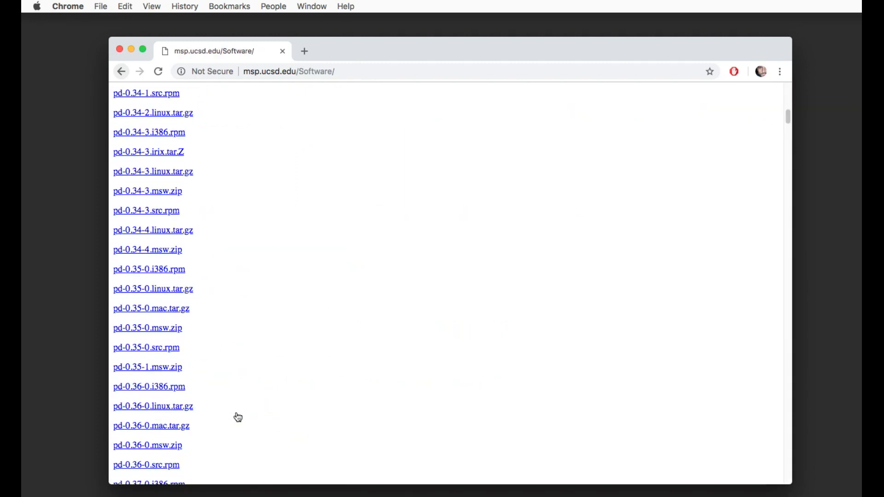
scroll(239, 417, "down", 20)
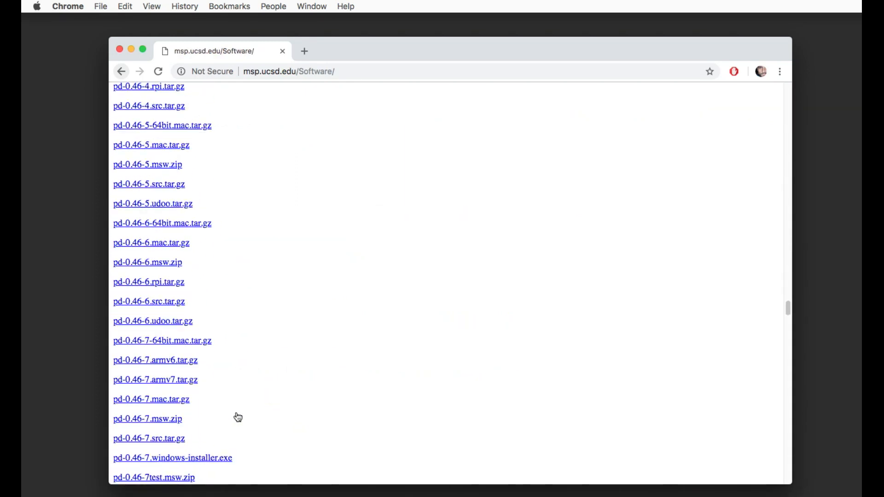
scroll(237, 416, "up", 20)
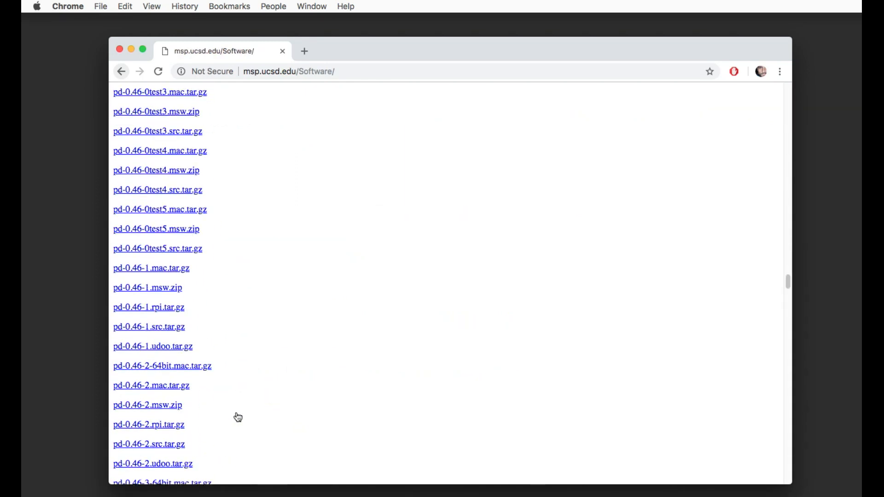
left_click(121, 71)
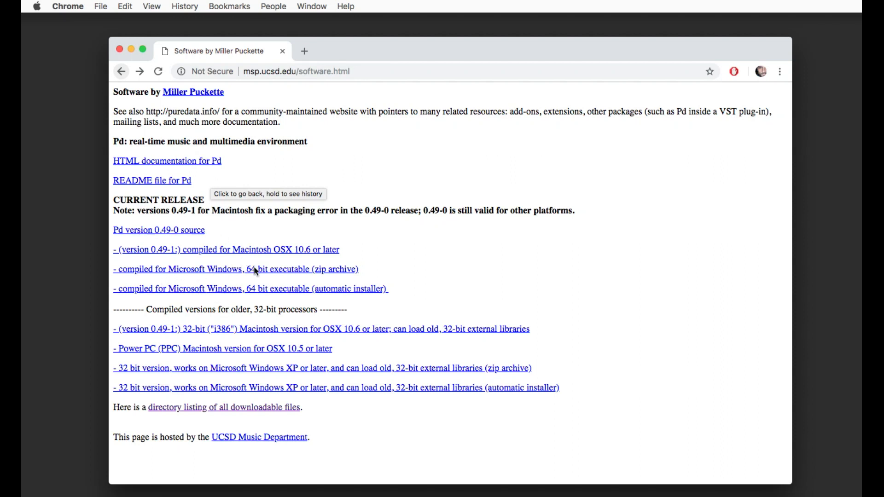
- Download the version 0.49-1 build for Macintosh OSX 10.6 or later and unpack the downloaded archive
left_click(240, 250)
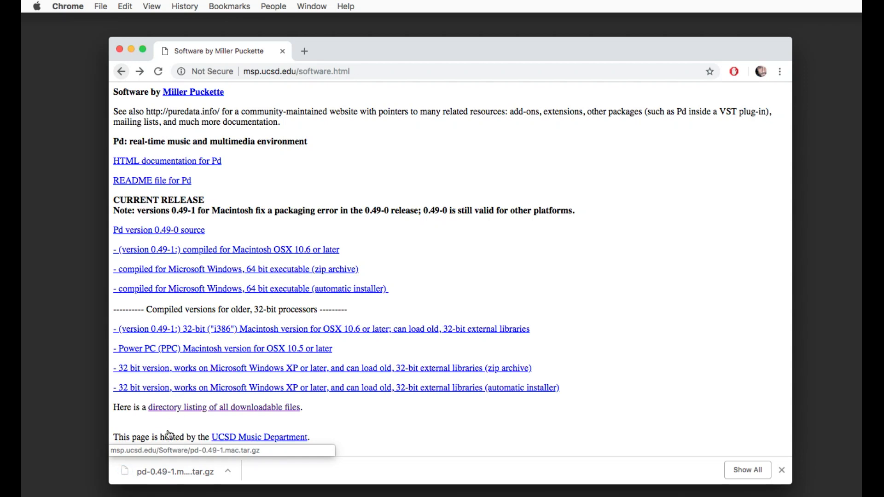
left_click(171, 471)
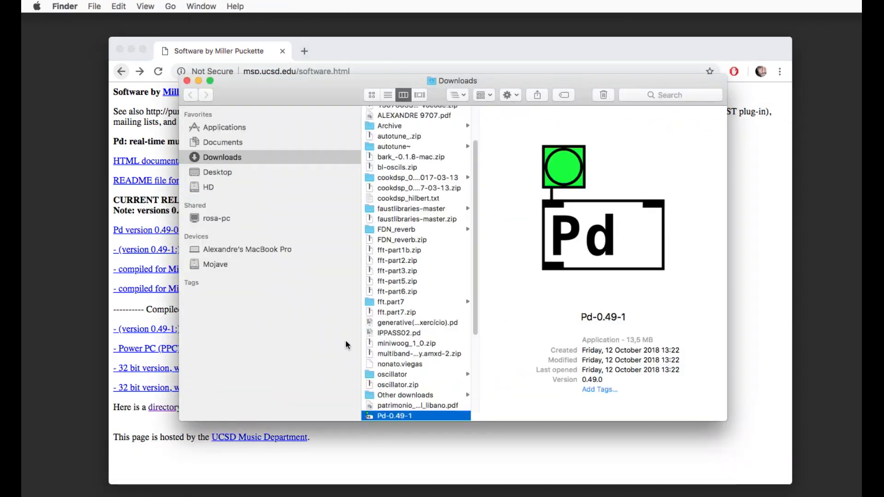
- Move the Pd-0.49-1 application from Downloads to the Applications folder and locate the Pd entries there
scroll(396, 322, "down", 5)
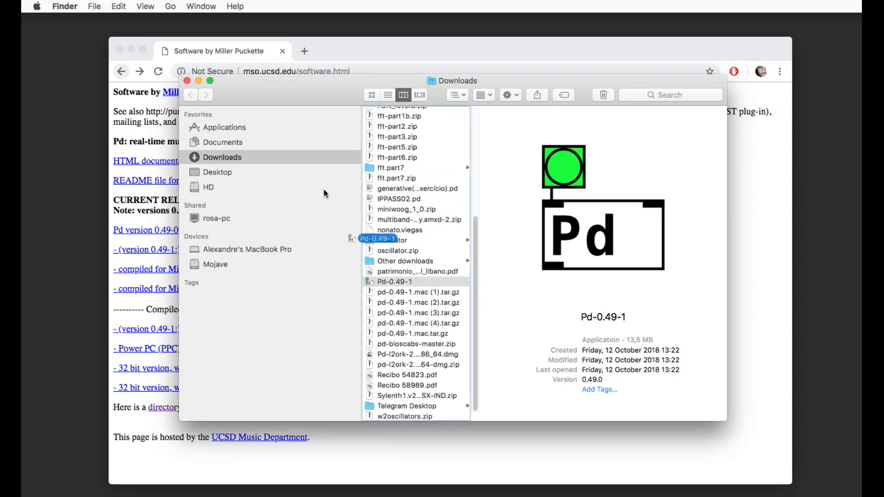
left_click(253, 124)
scroll(426, 309, "down", 10)
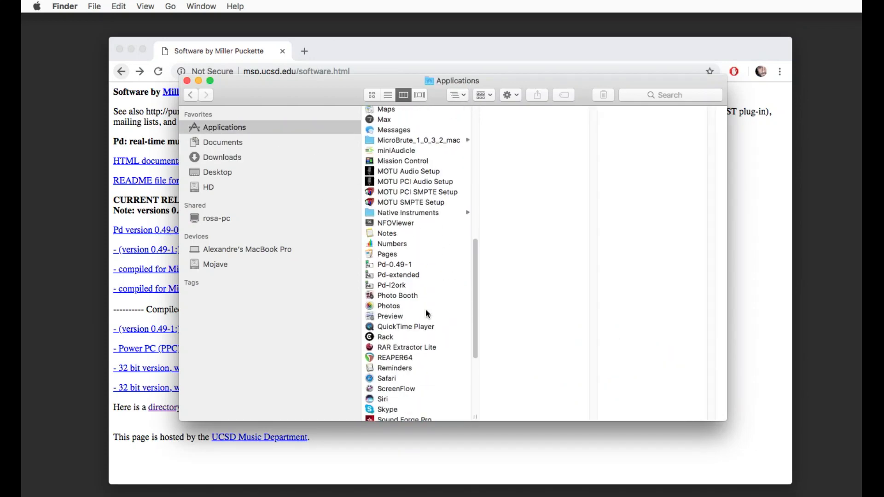
scroll(425, 309, "up", 8)
scroll(410, 280, "down", 8)
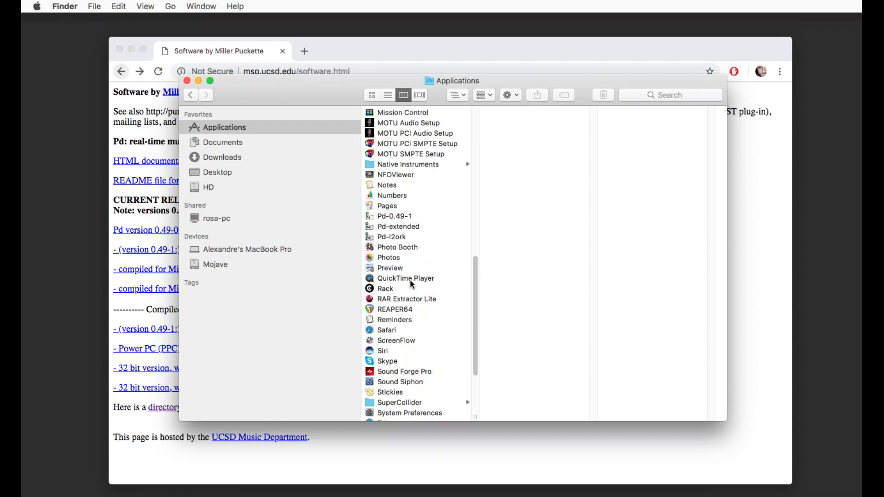
- Examine the details of the Pd-extended and Pd-l2ork applications in the Applications folder
left_click(394, 229)
left_click(392, 241)
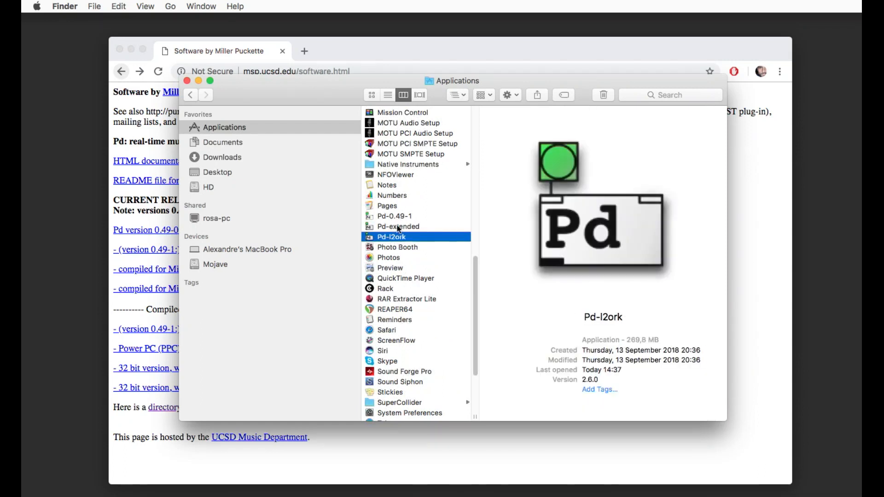
left_click(397, 225)
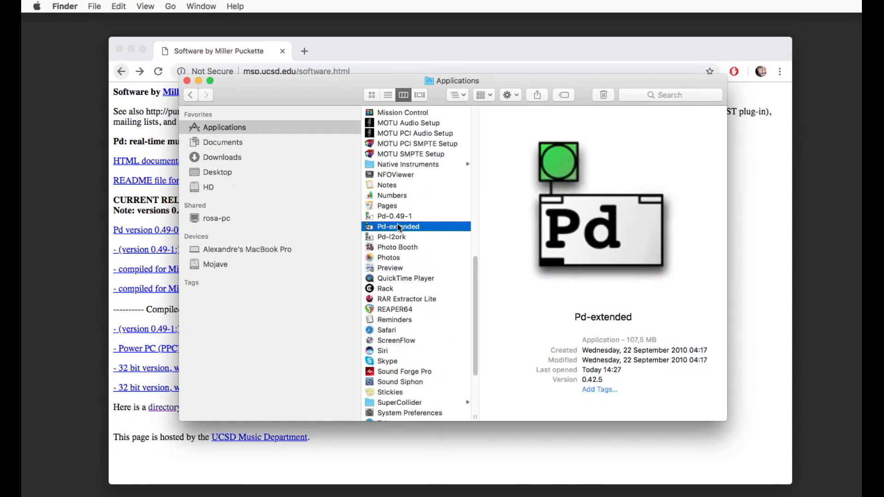
left_click(394, 230)
key("Escape")
key("Down")
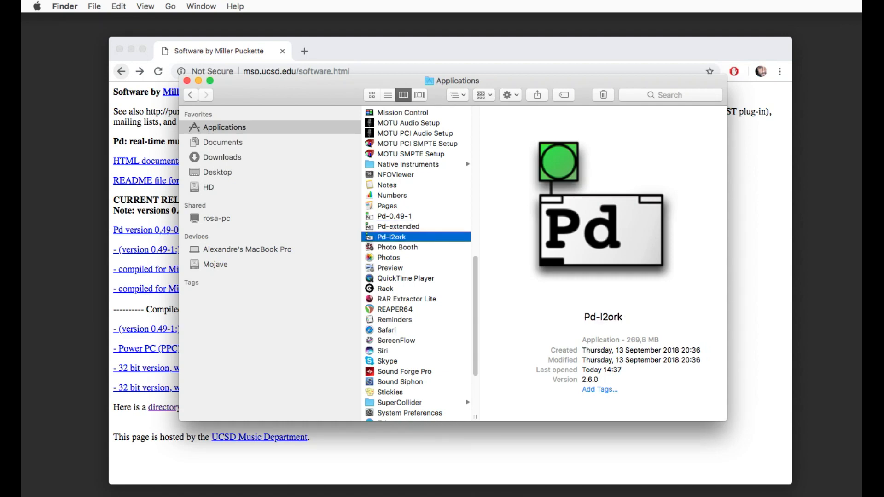
- Launch Pd-0.49-1 from the Applications folder and allow the internet-downloaded application to open
left_click(402, 215)
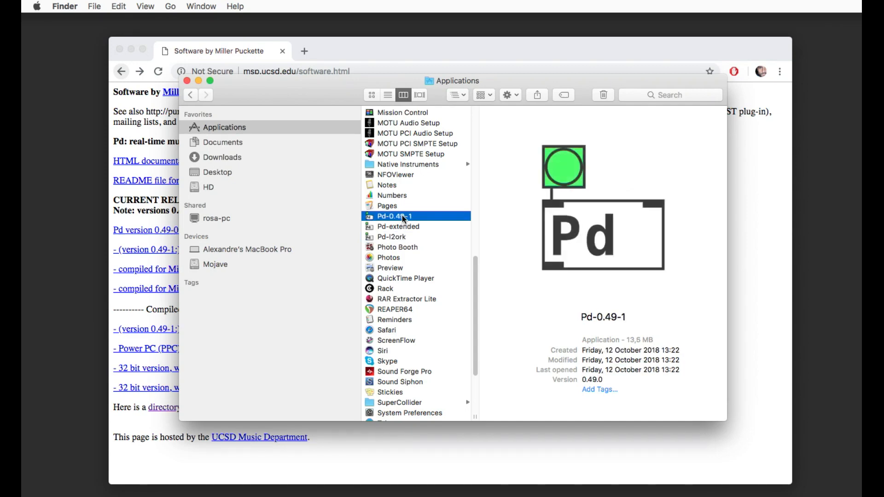
right_click(402, 216)
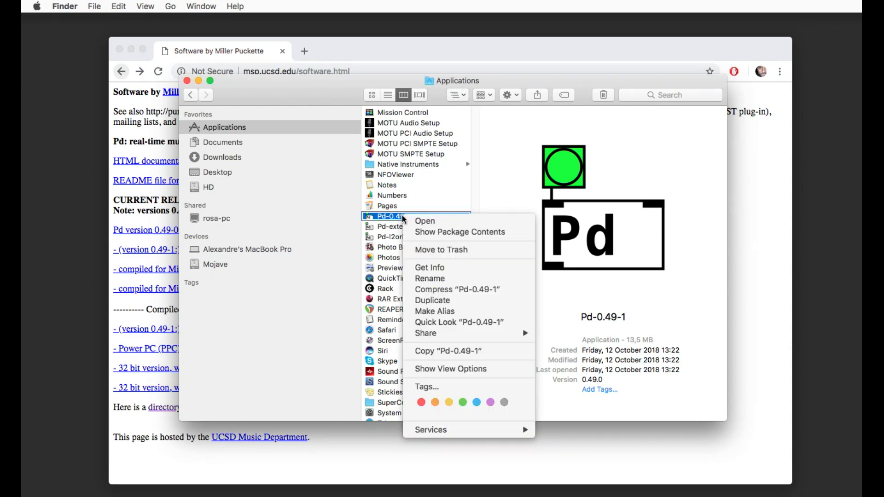
left_click(414, 219)
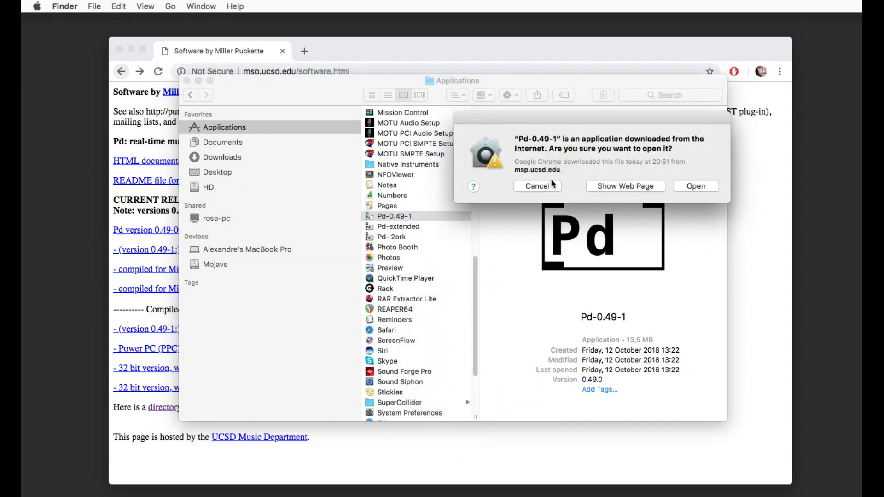
left_click(695, 186)
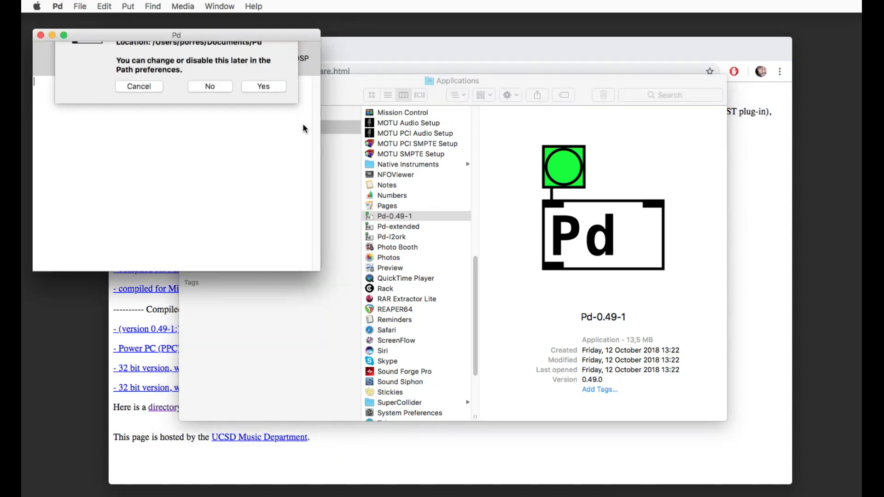
- Reposition the Pd window and accept creating a documents directory for patches and external libraries
left_click_drag(242, 34, 325, 48)
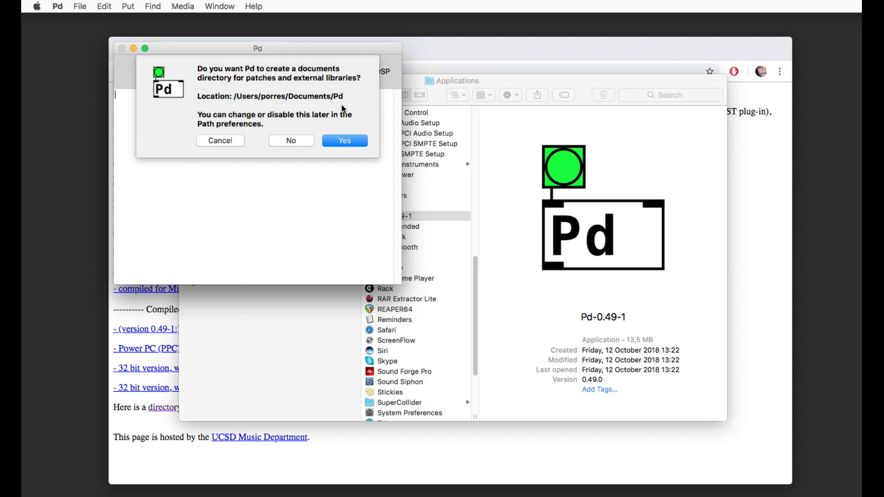
left_click(345, 142)
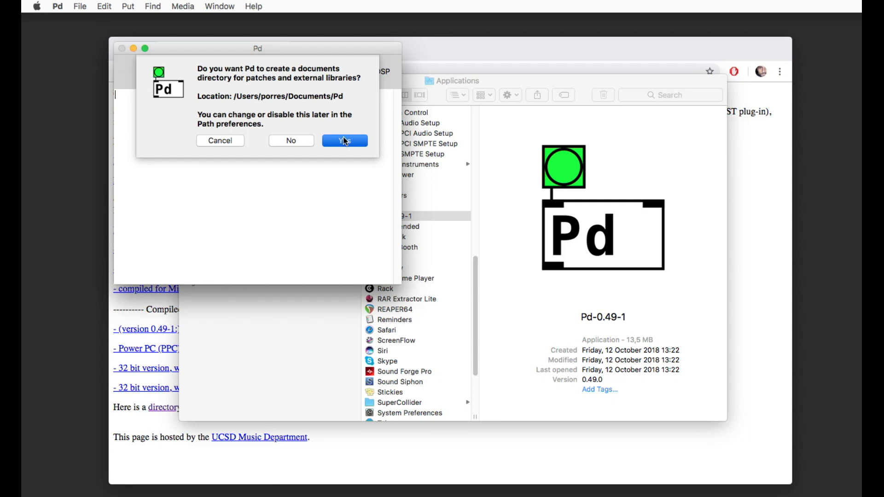
left_click(345, 141)
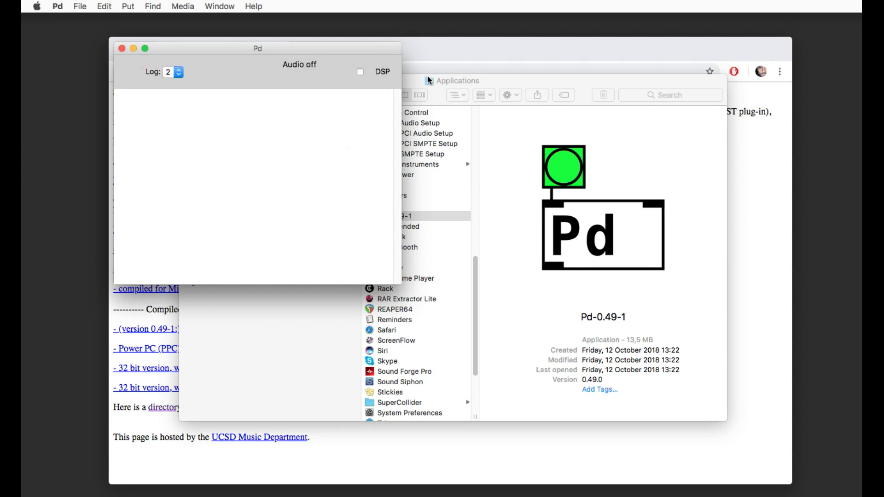
- Switch to Finder and open the Pd folder inside Documents to view its contents
left_click(427, 77)
left_click(222, 172)
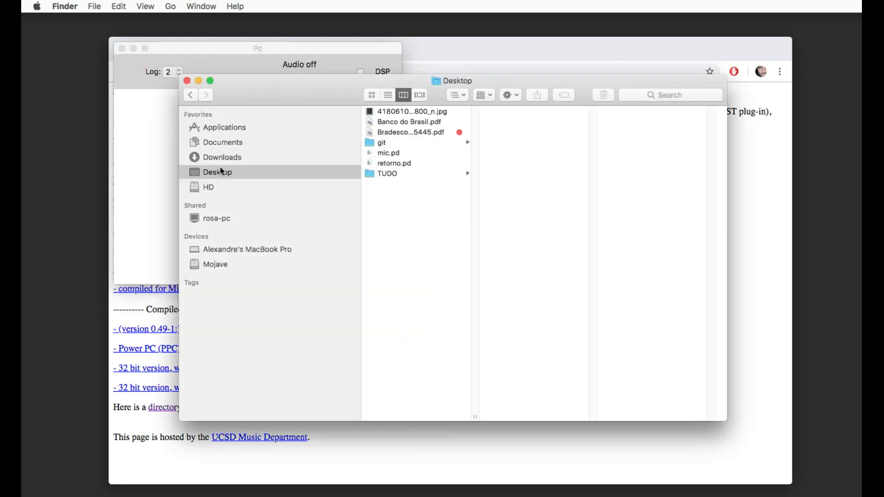
left_click(238, 159)
left_click(292, 146)
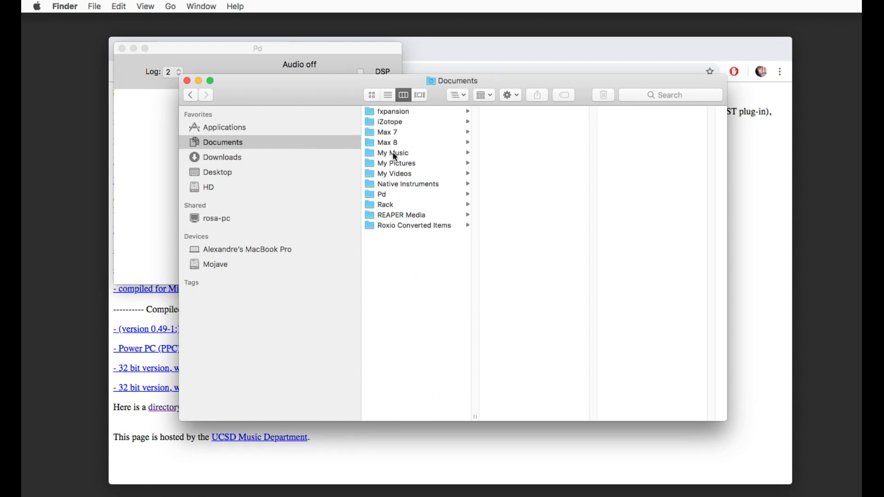
left_click(382, 196)
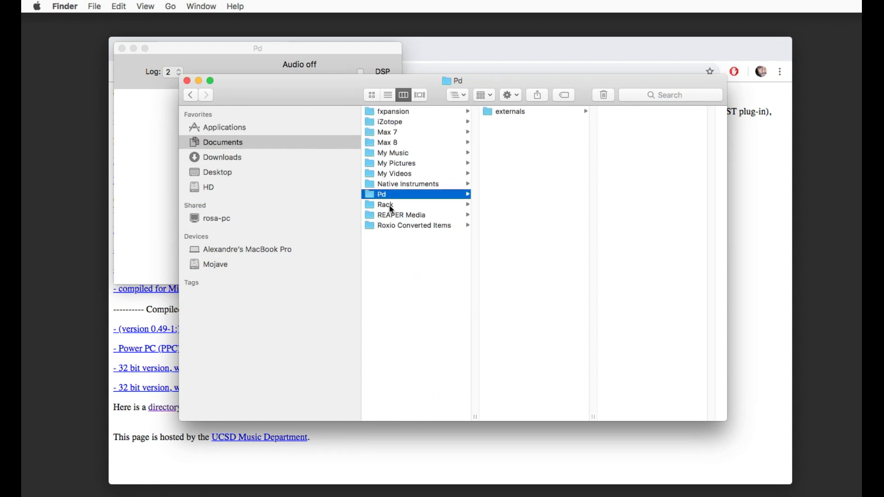
- Select the externals folder in Finder, switch to Pd and remove the else and cyclone folders from its search path
left_click(508, 118)
left_click(509, 117)
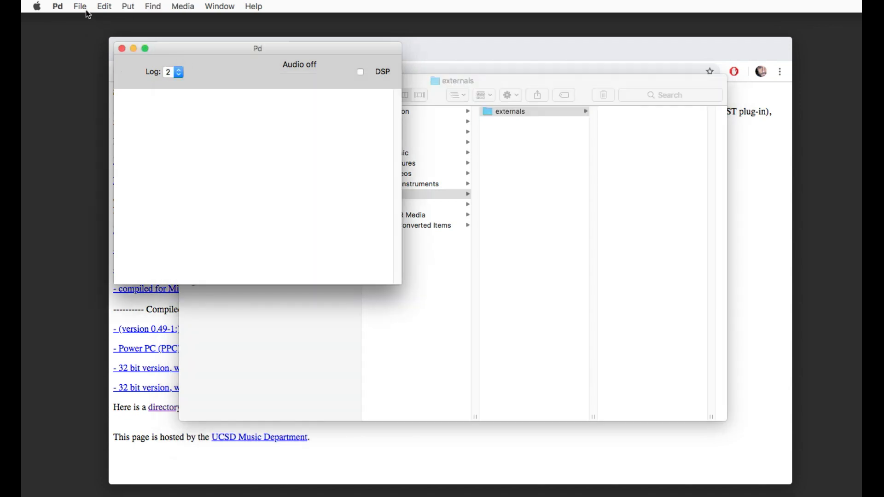
left_click(58, 6)
mouse_move(87, 39)
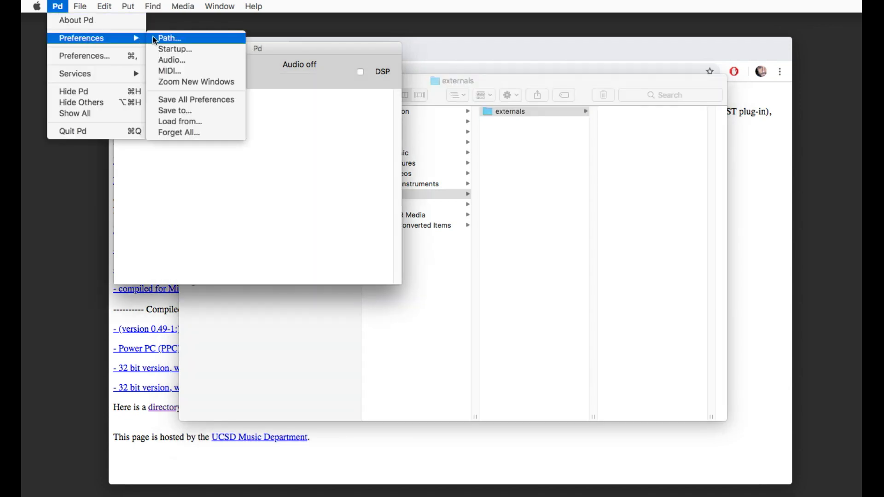
left_click(164, 39)
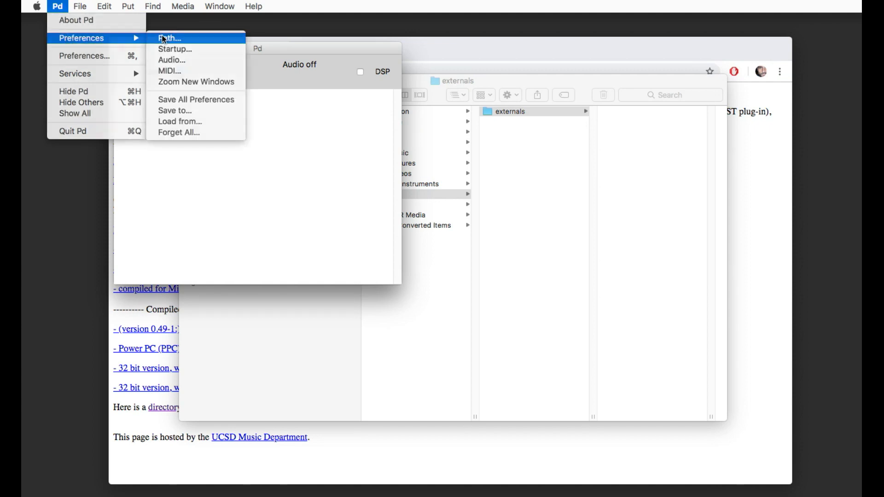
left_click(319, 71)
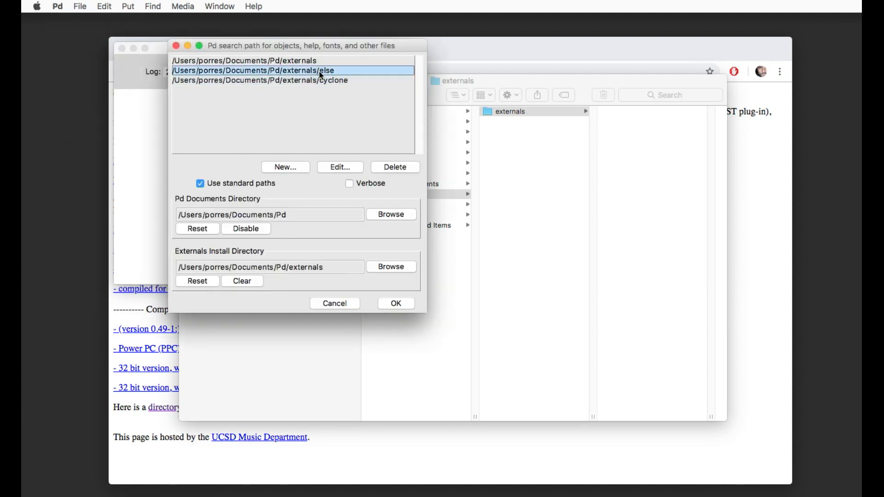
left_click(386, 167)
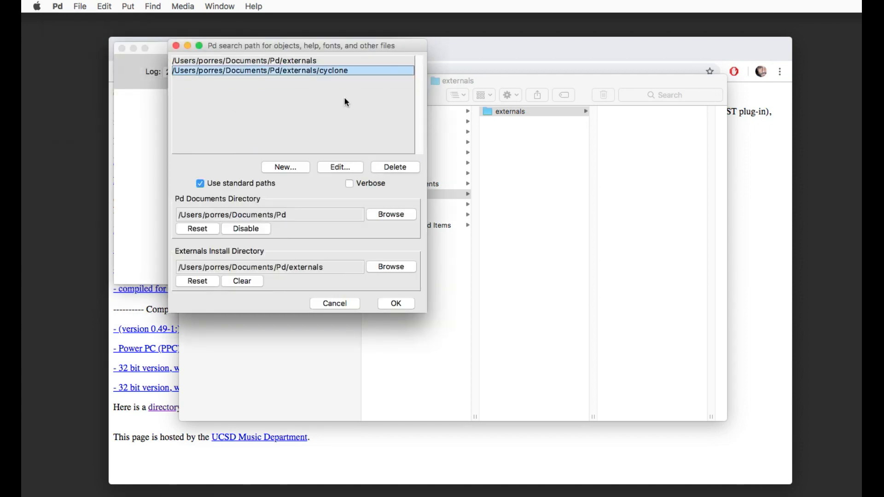
left_click(392, 167)
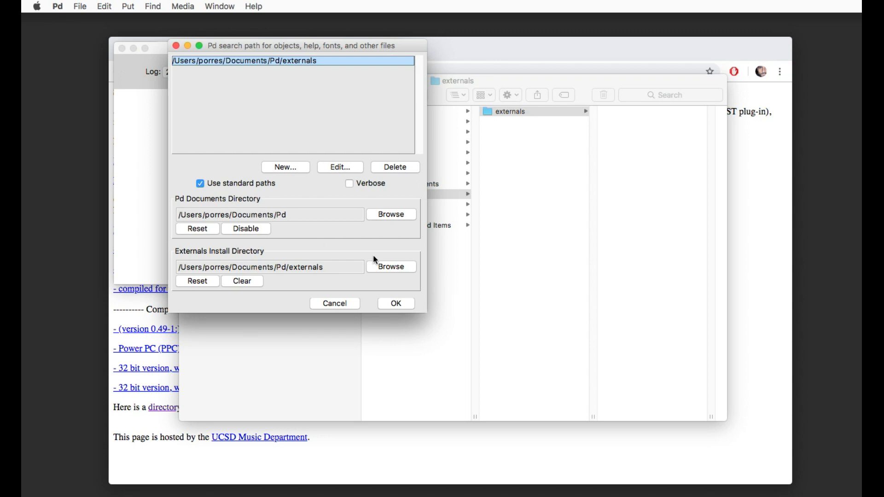
left_click(397, 305)
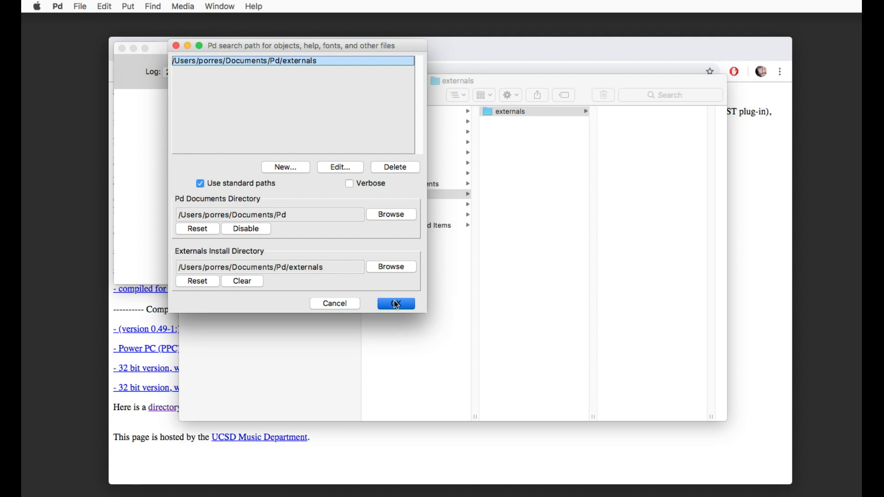
- Examine the font-size and font-weight startup flags in Pd's startup preferences
left_click(67, 7)
mouse_move(81, 37)
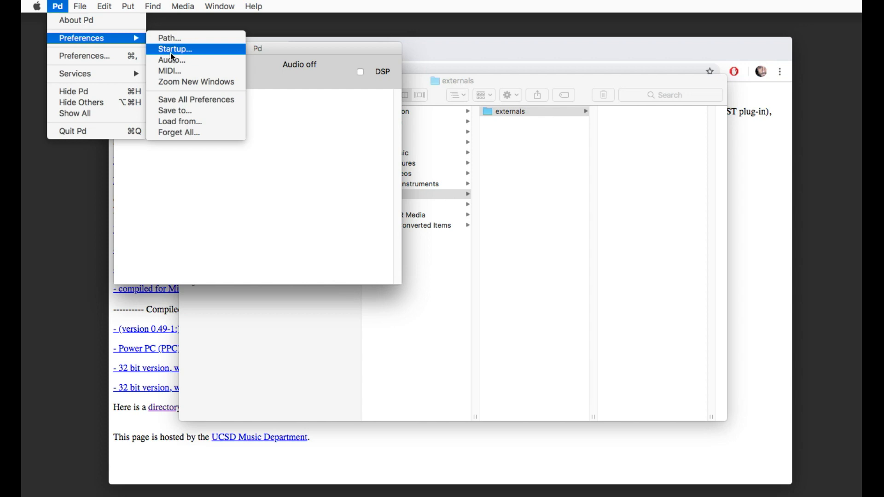
left_click(171, 54)
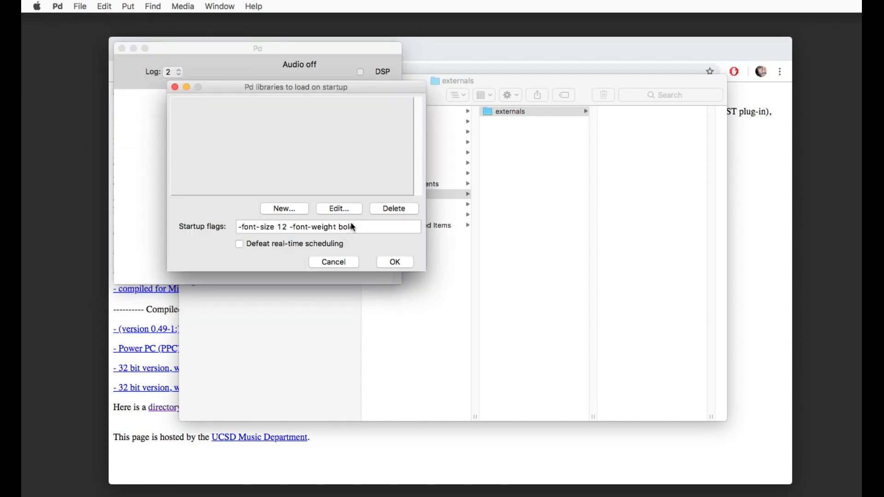
mouse_move(240, 227)
left_mouse_down()
mouse_move(367, 222)
mouse_move(222, 227)
left_mouse_up()
left_click(267, 223)
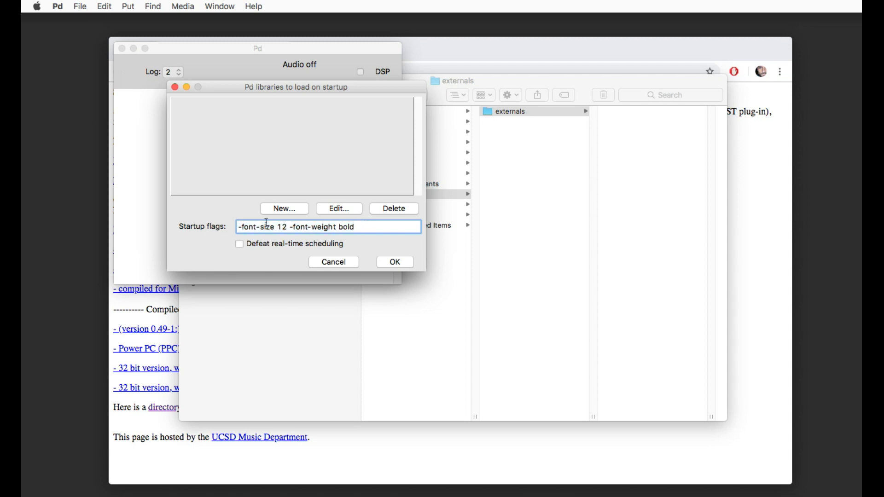
left_click_drag(288, 226, 218, 223)
left_click(314, 227)
left_click_drag(290, 227, 357, 228)
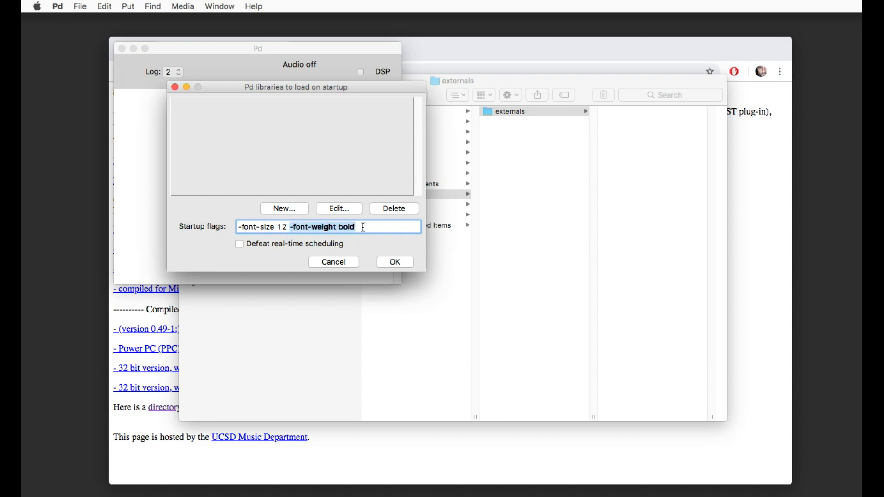
left_click(386, 261)
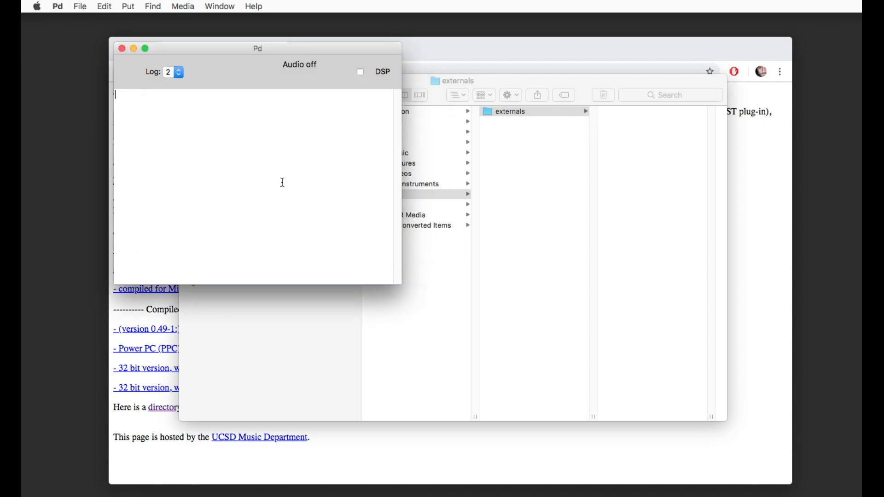
- Create a blank patch and open the A02.amplitude.pd audio example from the Help Browser to inspect its font
key("super+n")
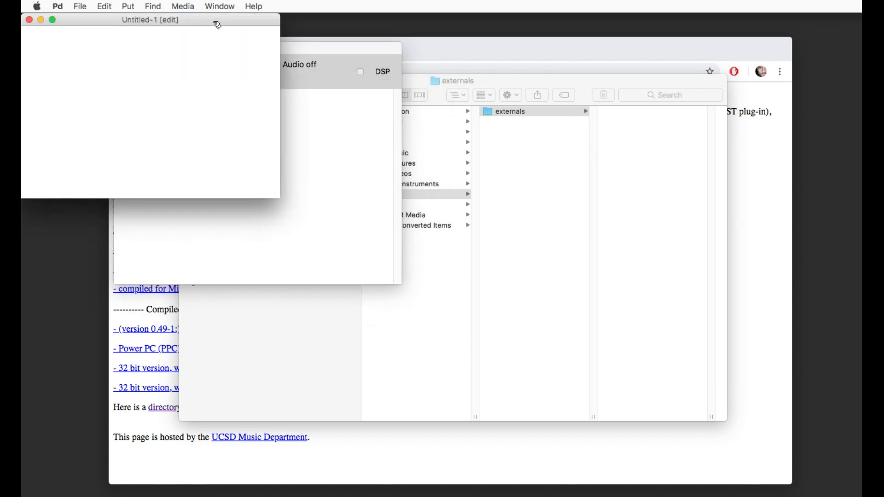
left_click_drag(217, 24, 364, 48)
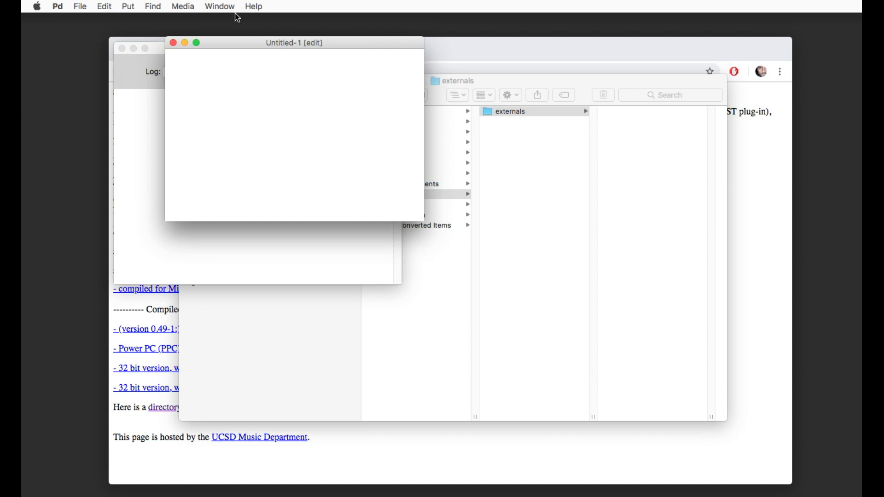
left_click(250, 6)
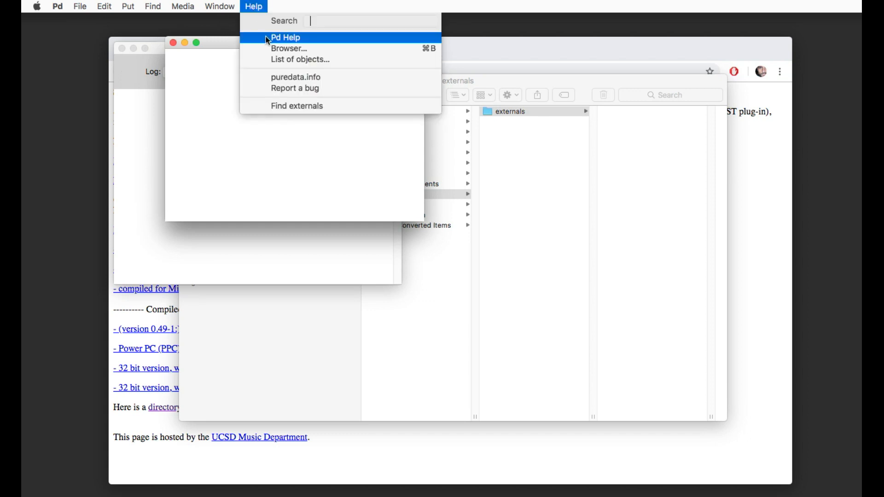
left_click(271, 49)
left_click(261, 90)
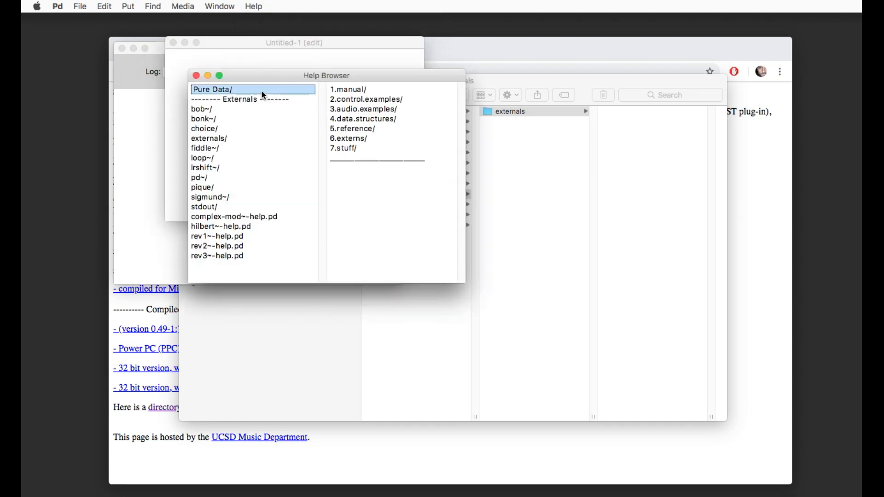
left_click(363, 110)
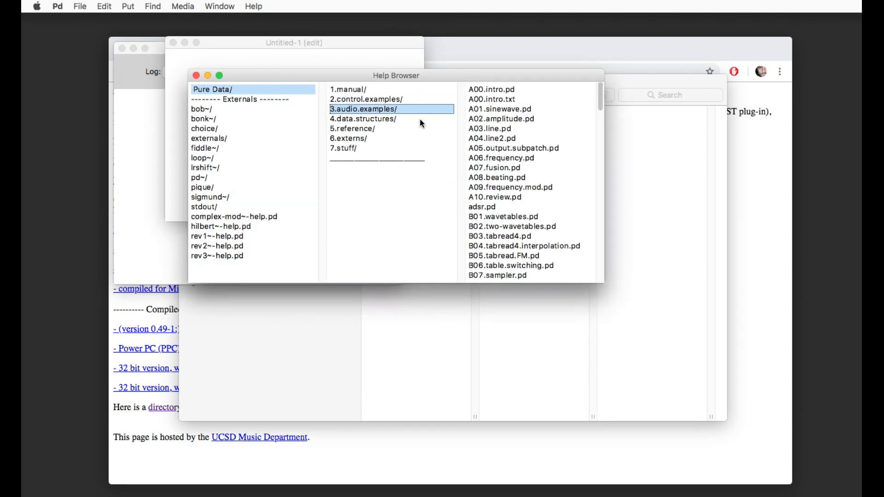
double_click(487, 119)
left_click_drag(260, 116, 332, 84)
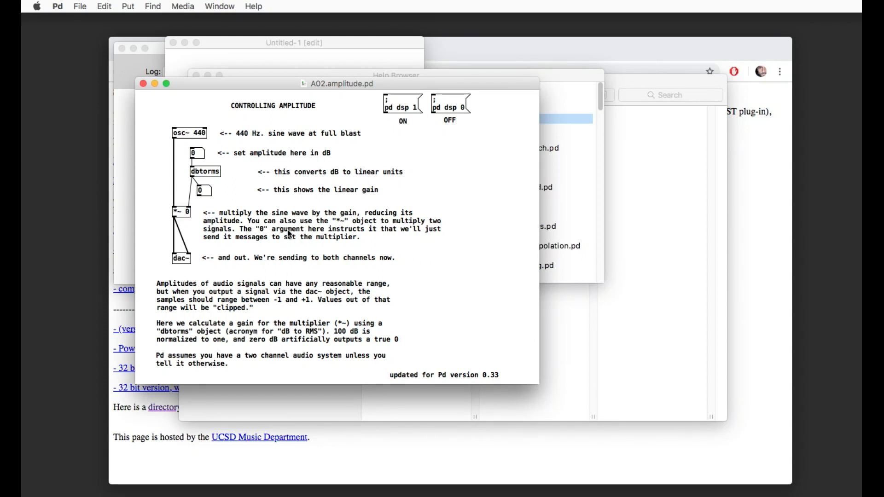
left_click_drag(274, 84, 351, 107)
- Close the untitled patch and the Help Browser
left_click(260, 60)
left_click(173, 43)
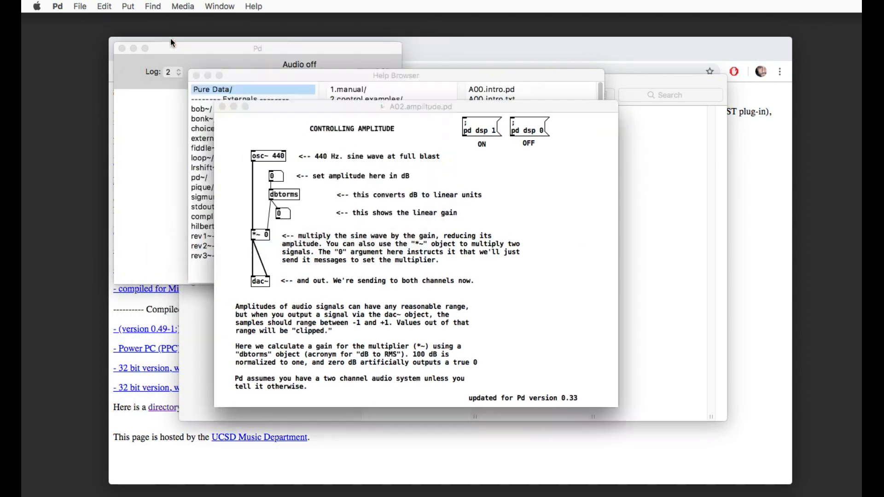
left_click(197, 75)
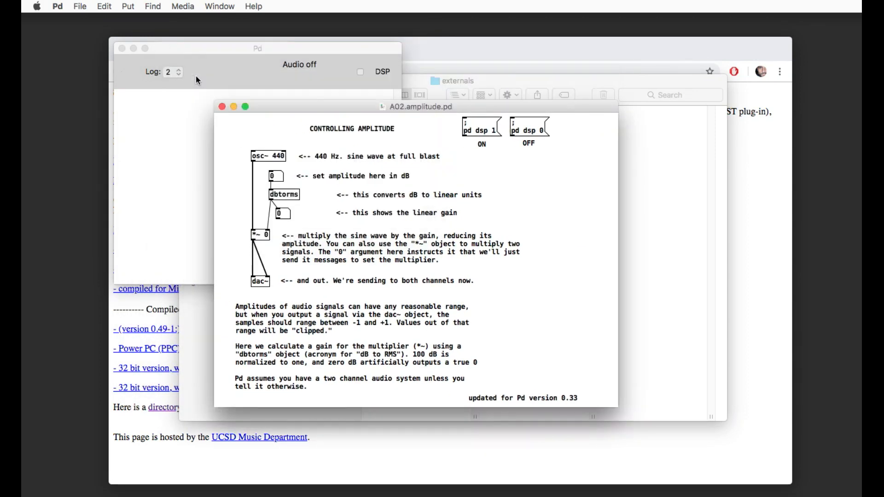
- Set Pd's startup flags to -font-size 12 -font-weight normal
left_click(195, 75)
left_click(59, 8)
mouse_move(99, 39)
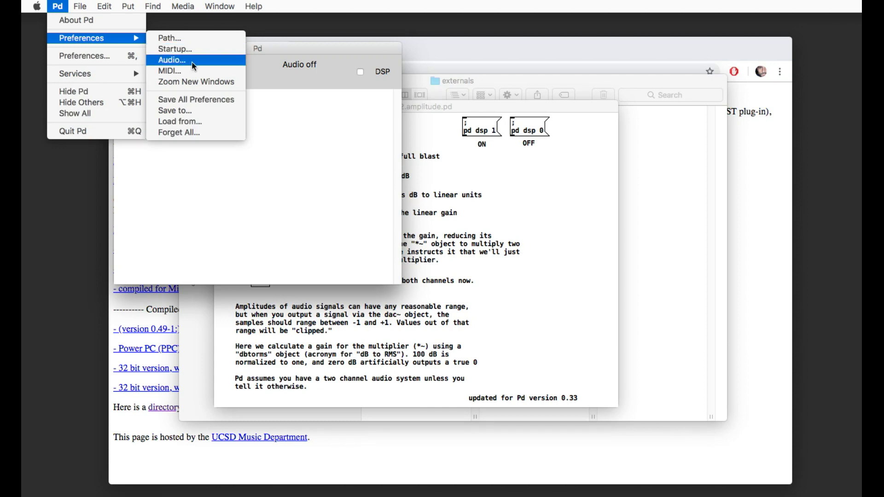
left_click(191, 48)
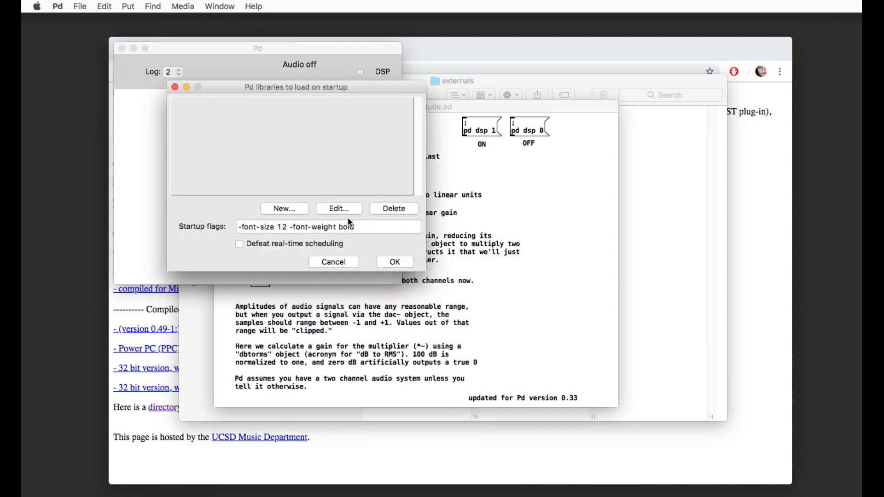
left_click(358, 228)
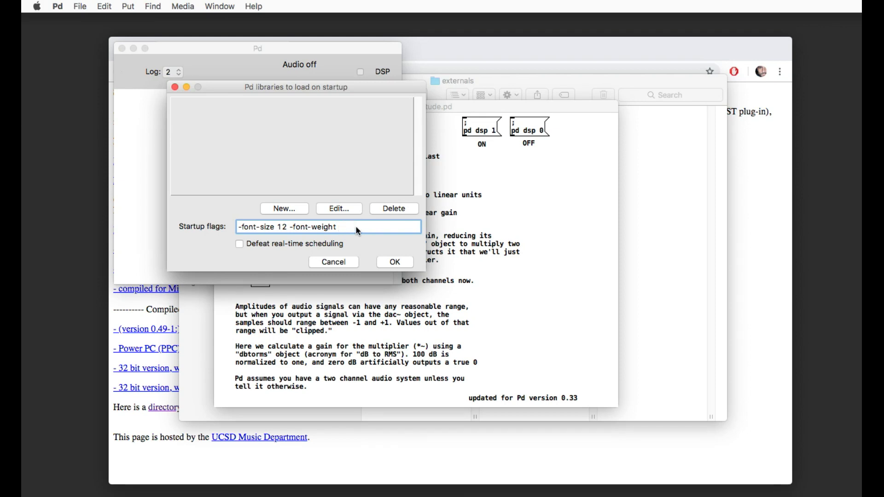
type("normal")
left_click(398, 266)
left_click(397, 265)
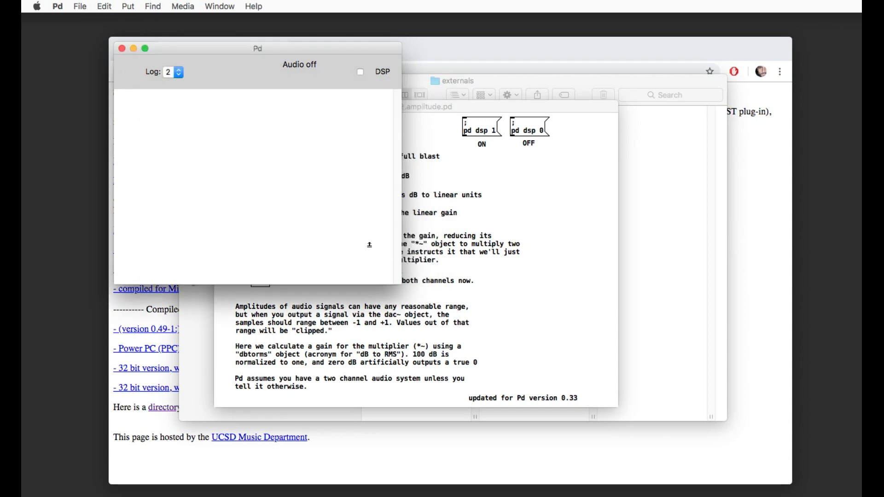
- Quit Pd and relaunch Pd-0.49-1 from the Applications folder
key("super+q")
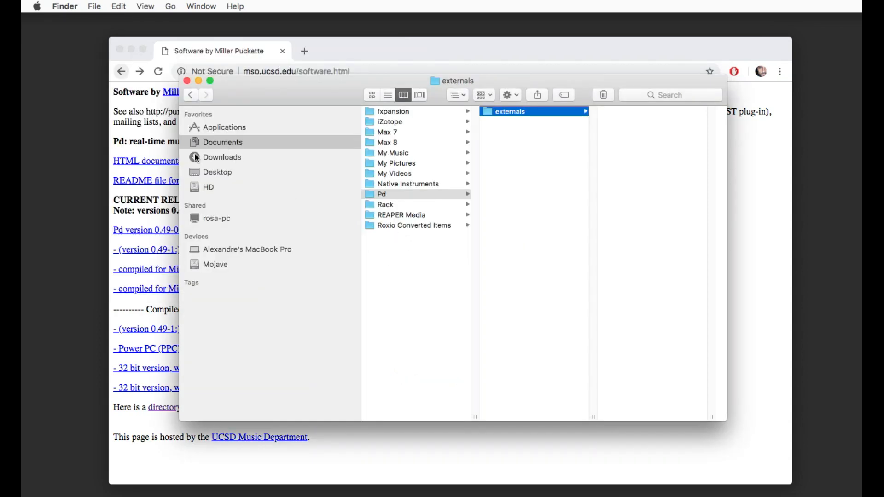
left_click(241, 126)
scroll(438, 290, "down", 10)
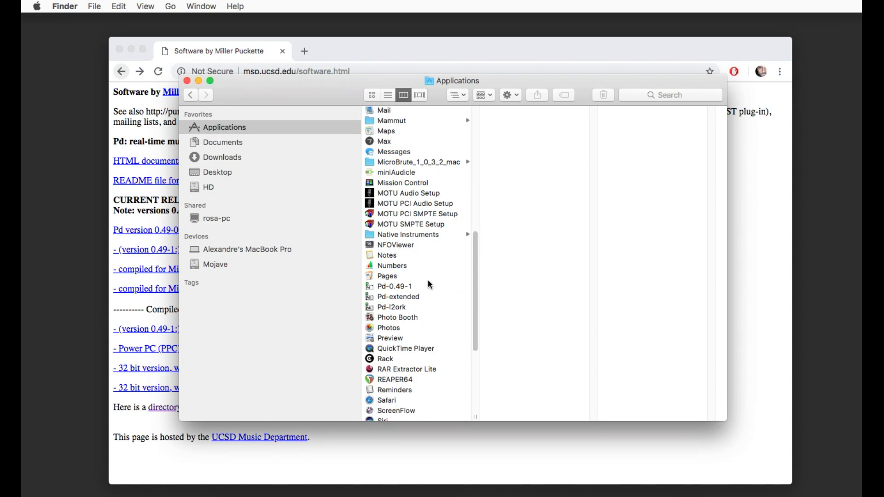
scroll(427, 279, "down", 6)
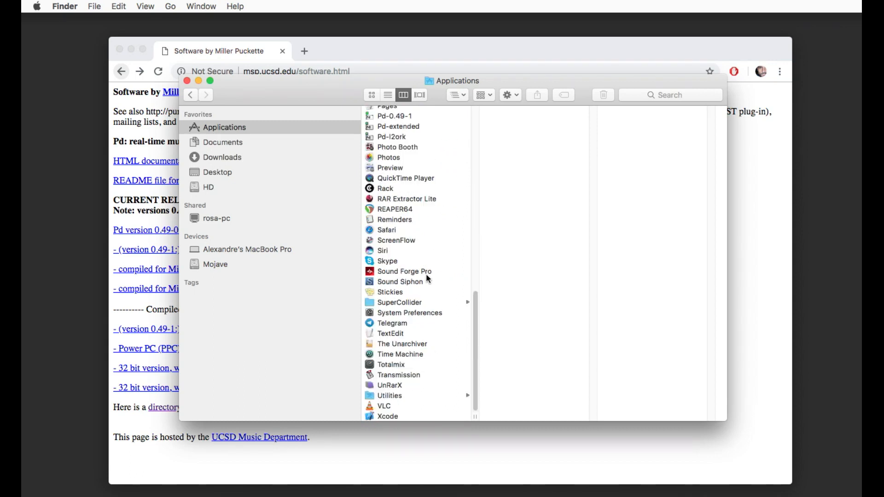
right_click(388, 111)
left_click(403, 120)
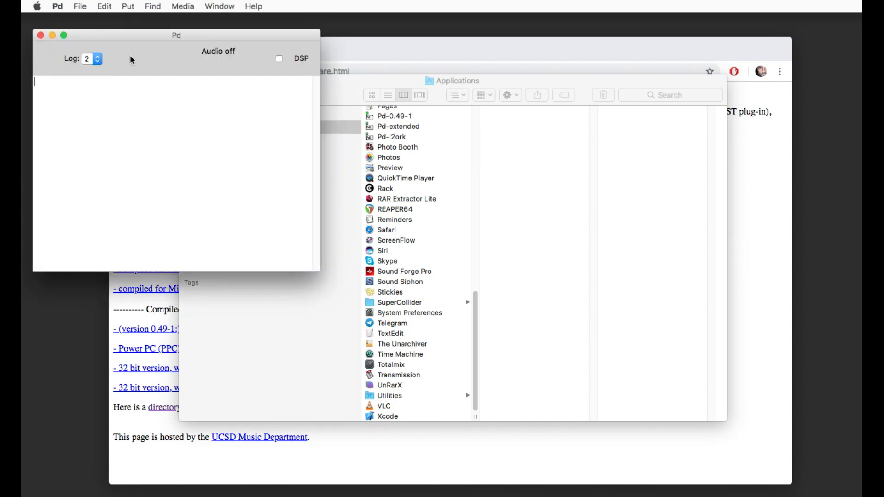
- Inspect the font in the A02.amplitude.pd audio example from the Help Browser, and close both the patch and the browser
left_click(253, 6)
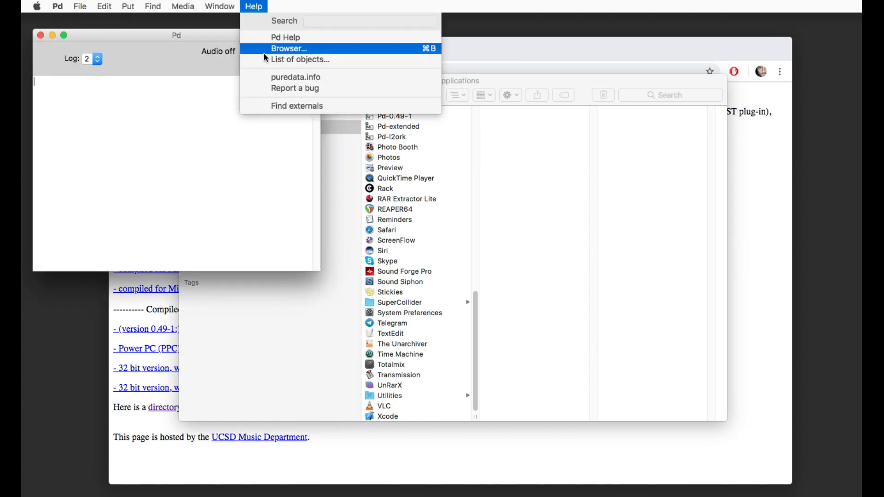
left_click(264, 52)
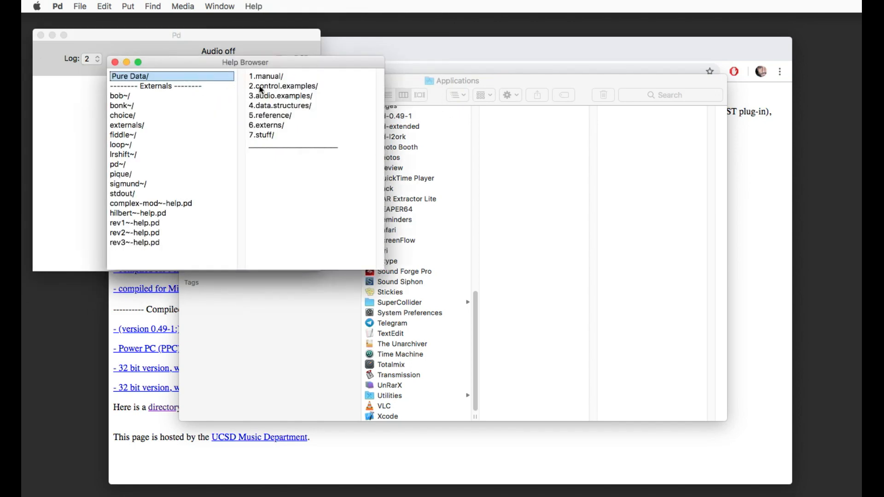
left_click(295, 96)
double_click(403, 105)
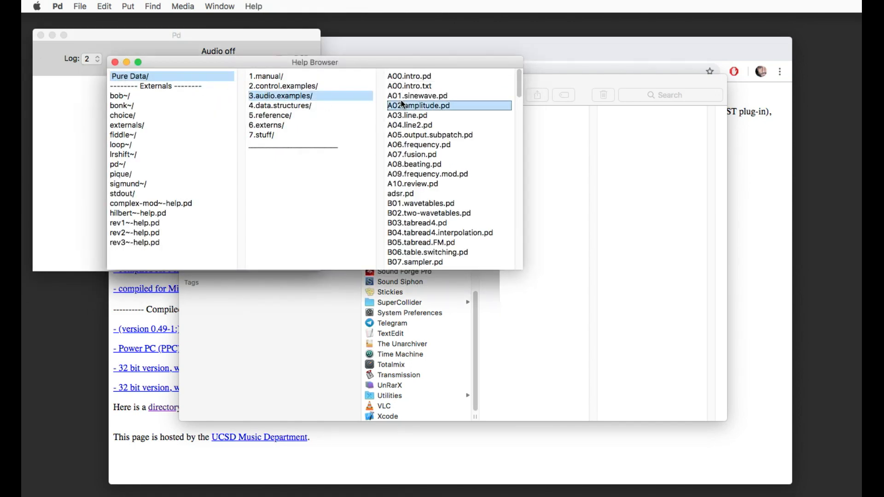
left_click_drag(288, 121, 309, 66)
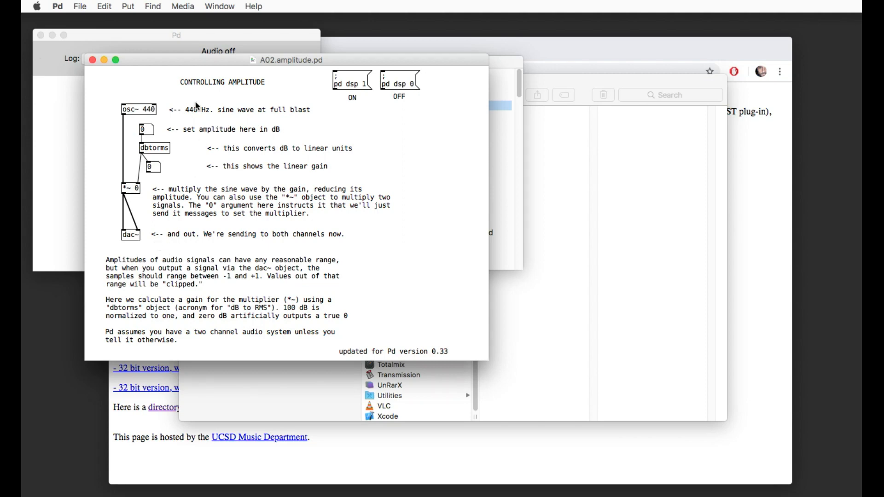
left_click_drag(205, 60, 328, 55)
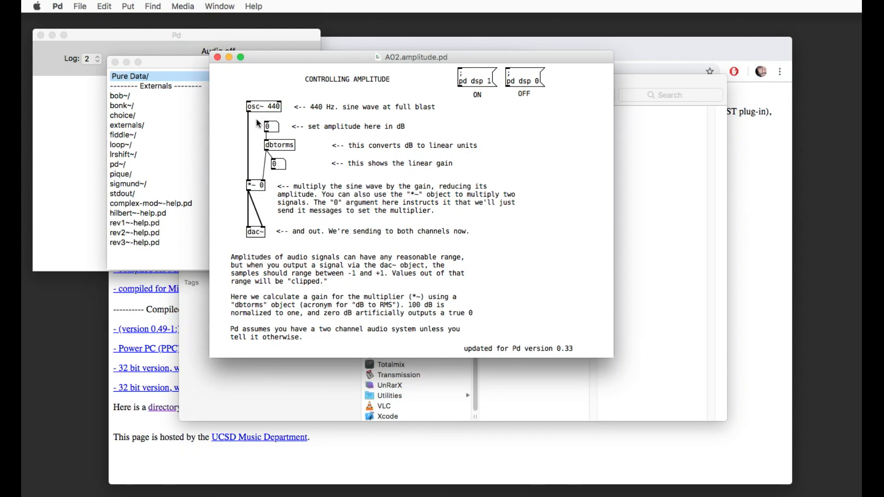
left_click(217, 58)
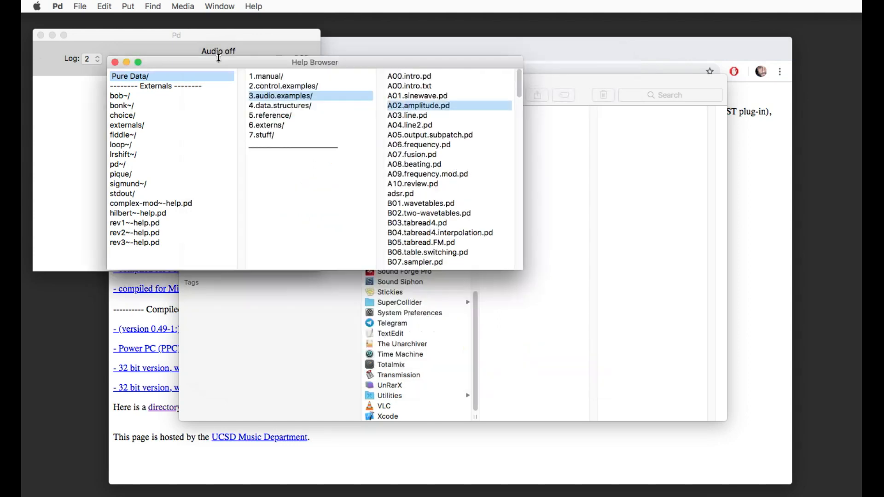
left_click(115, 63)
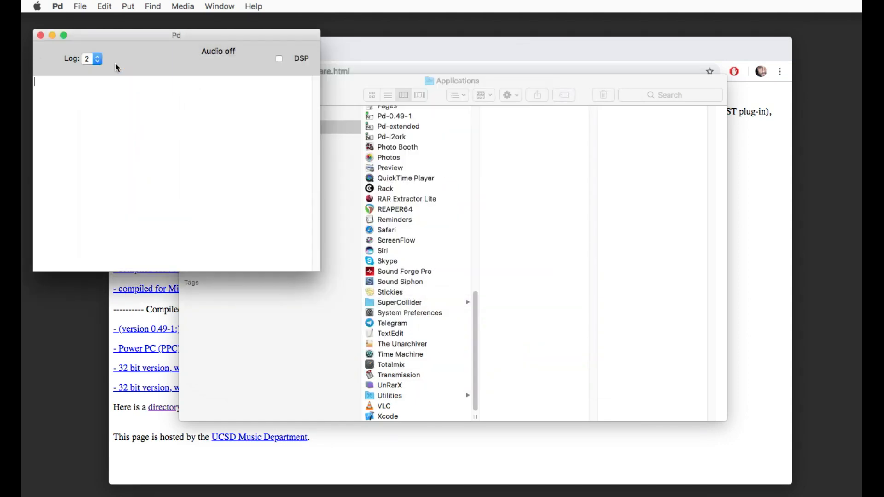
- Check the startup flags in Pd's startup preferences and accept the dialog
left_click_drag(128, 39, 197, 57)
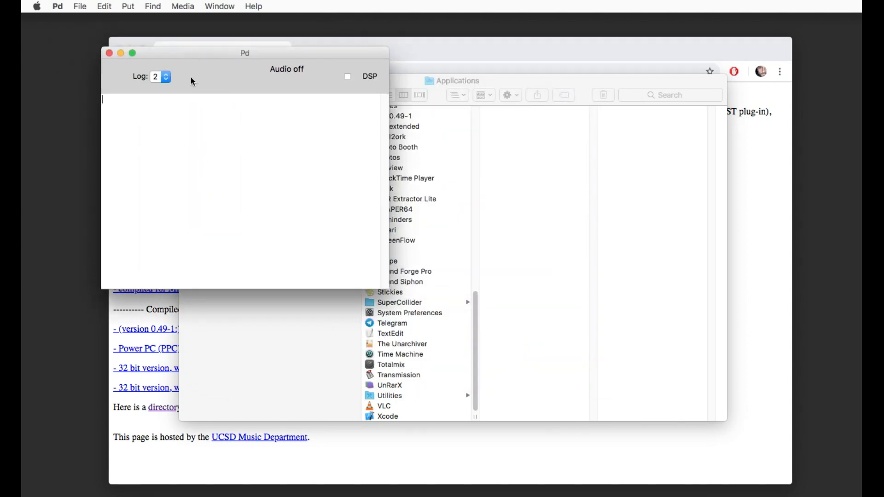
left_click(89, 9)
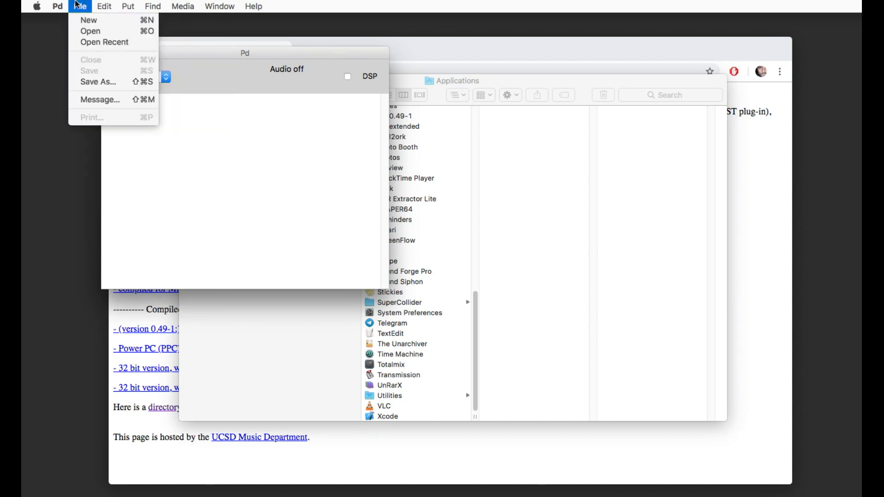
mouse_move(64, 7)
mouse_move(115, 38)
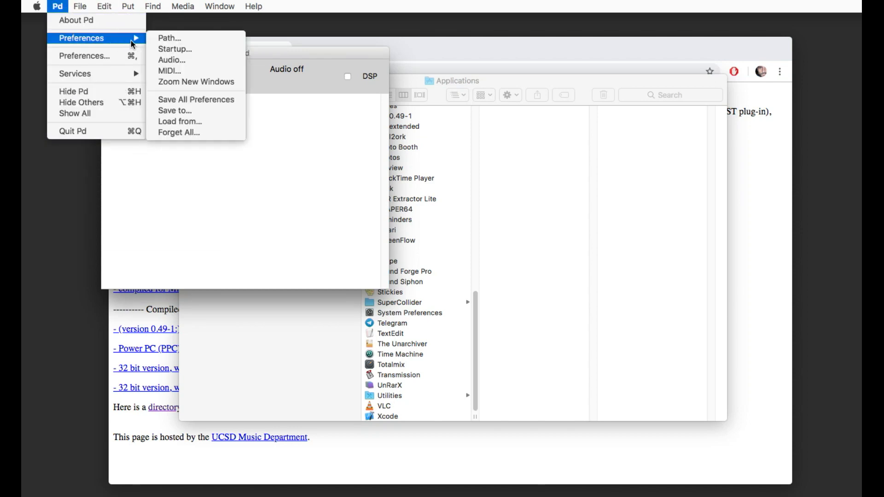
left_click(171, 49)
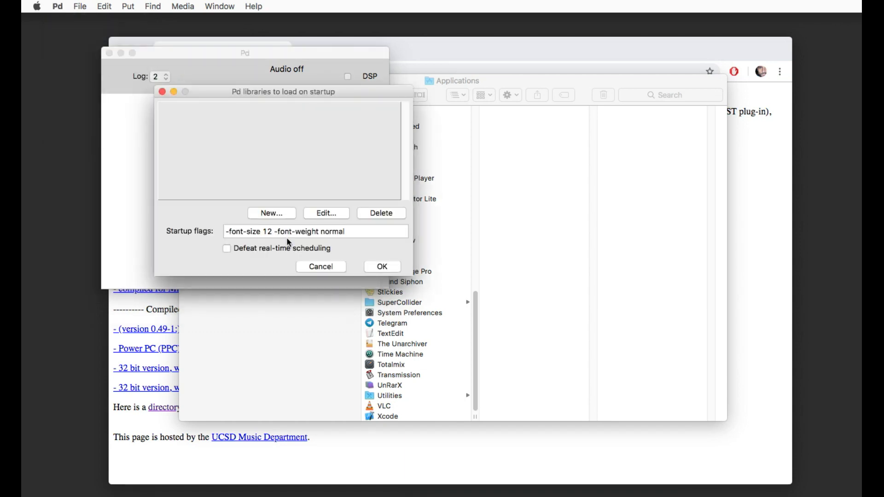
left_click(382, 267)
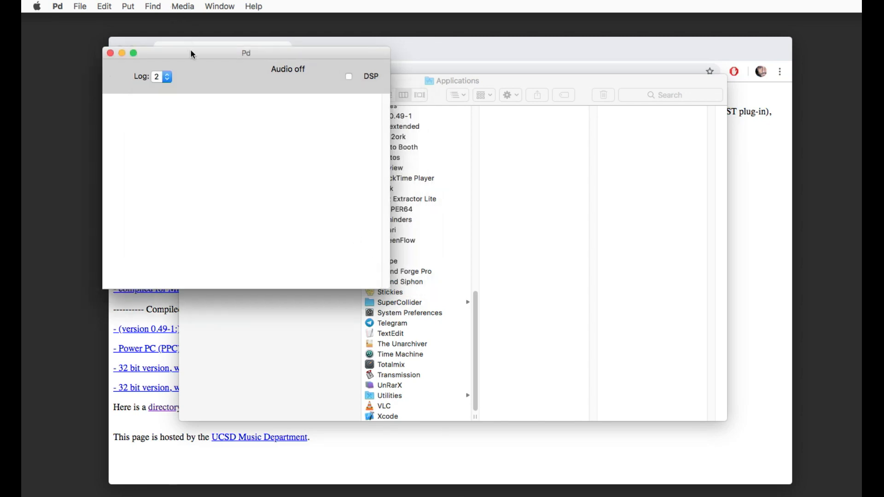
- Open Find externals from Pd and enter else as the search term
left_click_drag(190, 50, 211, 56)
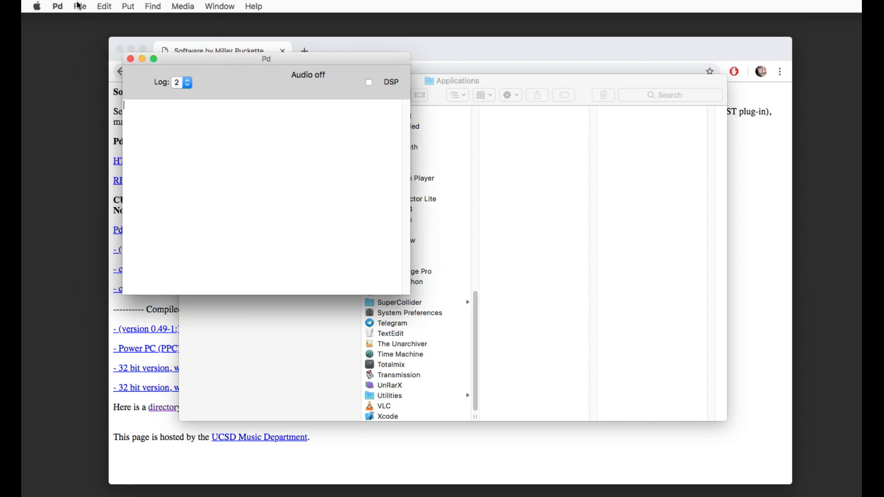
left_click(249, 5)
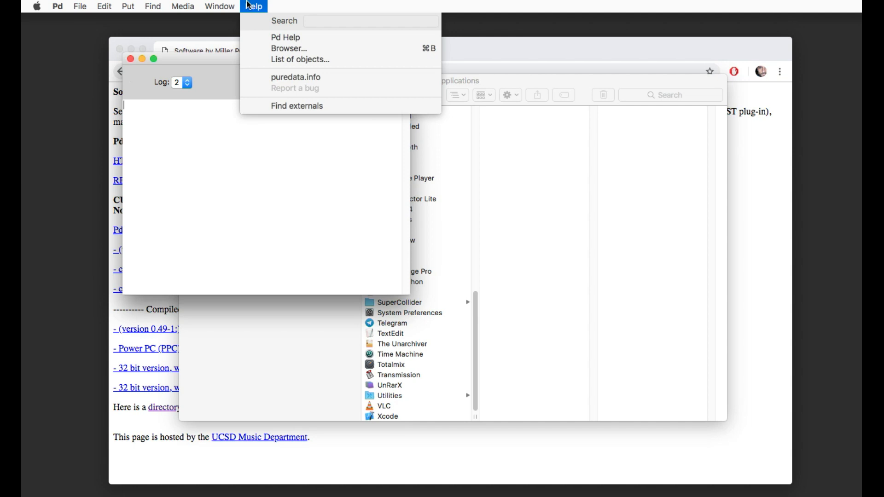
left_click(280, 106)
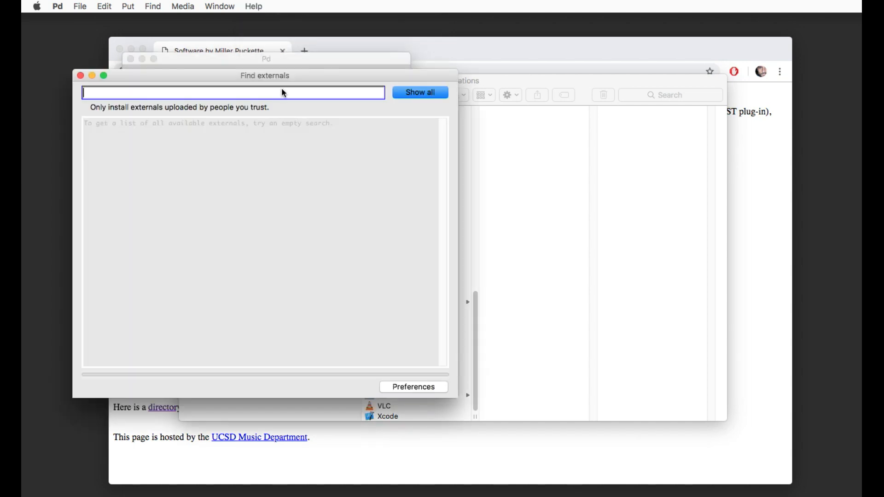
left_click_drag(294, 75, 375, 50)
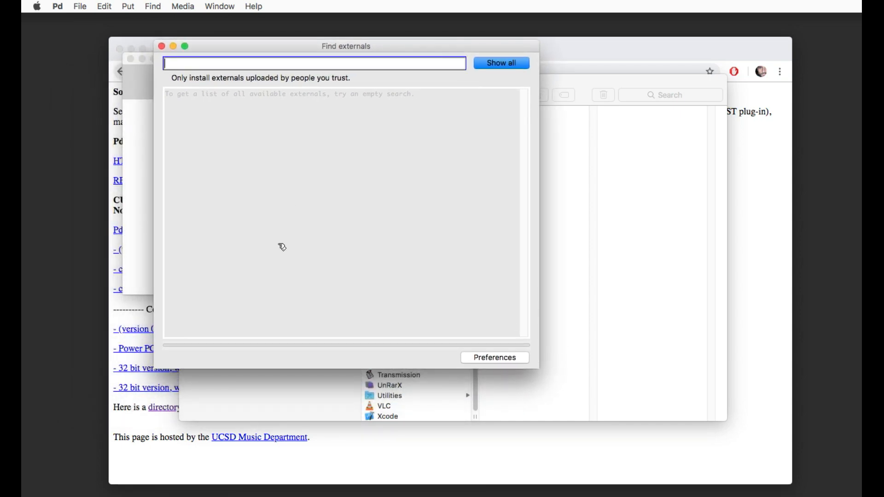
left_click_drag(280, 44, 294, 69)
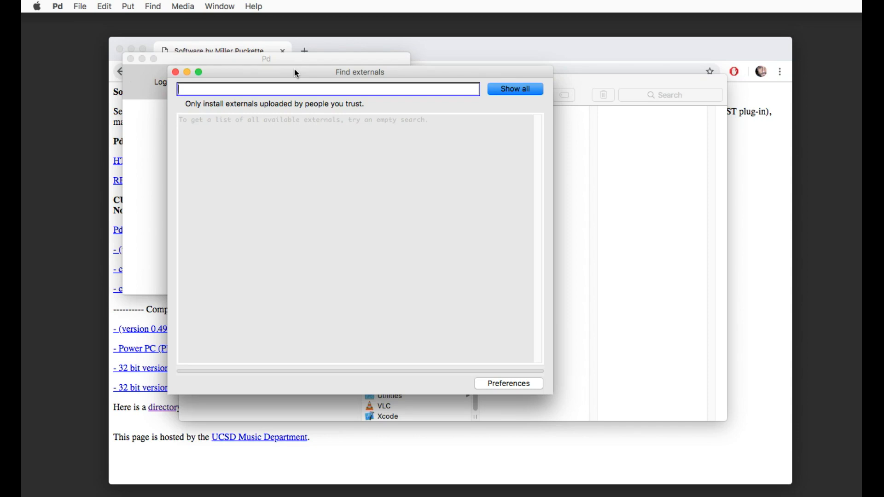
left_click_drag(297, 73, 322, 69)
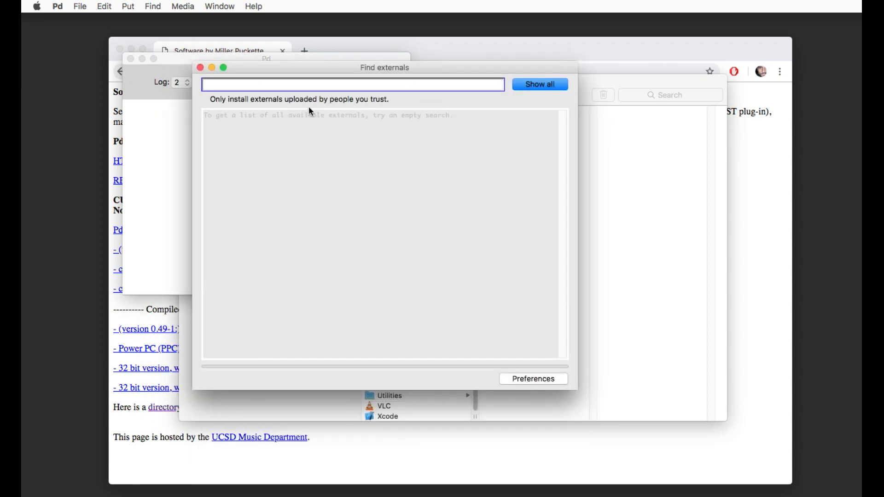
type("else")
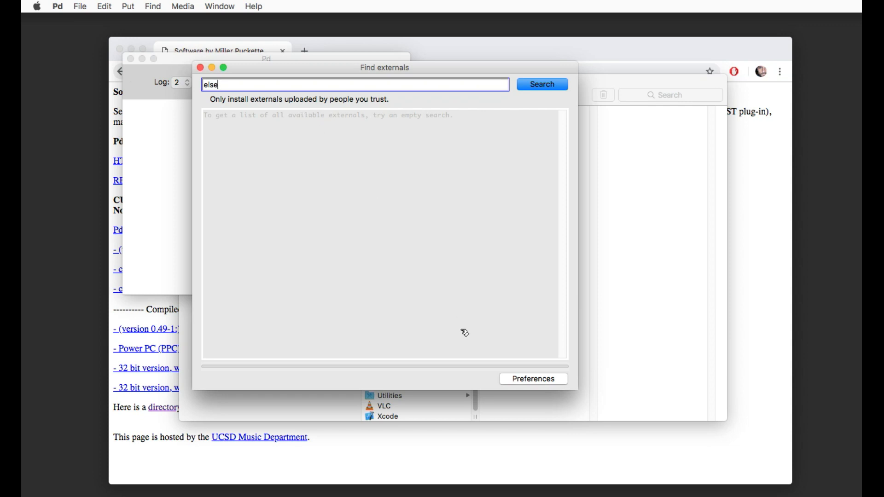
- Review and accept the Deken installation preferences, and search for the else library to start its installation
left_click(516, 380)
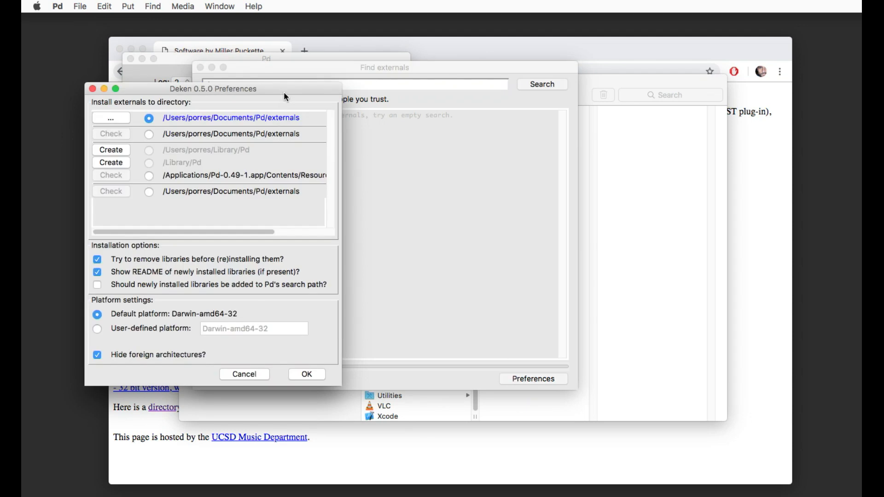
left_click_drag(284, 92, 509, 55)
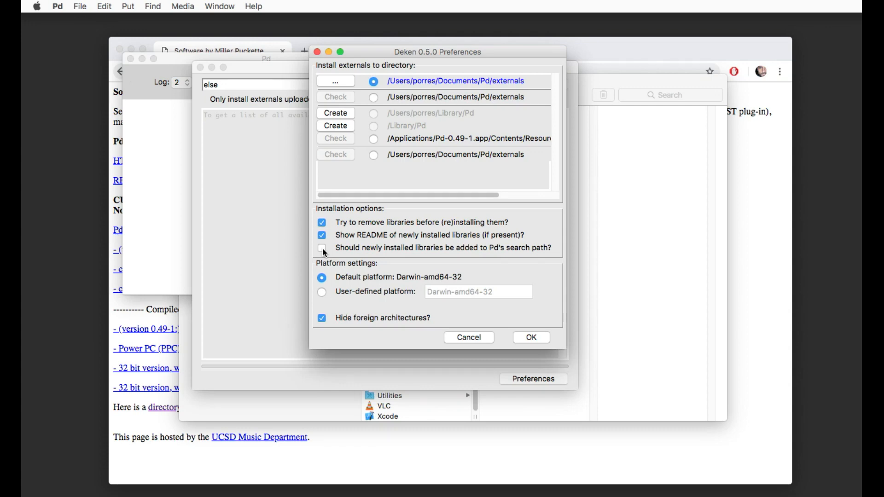
left_click(533, 339)
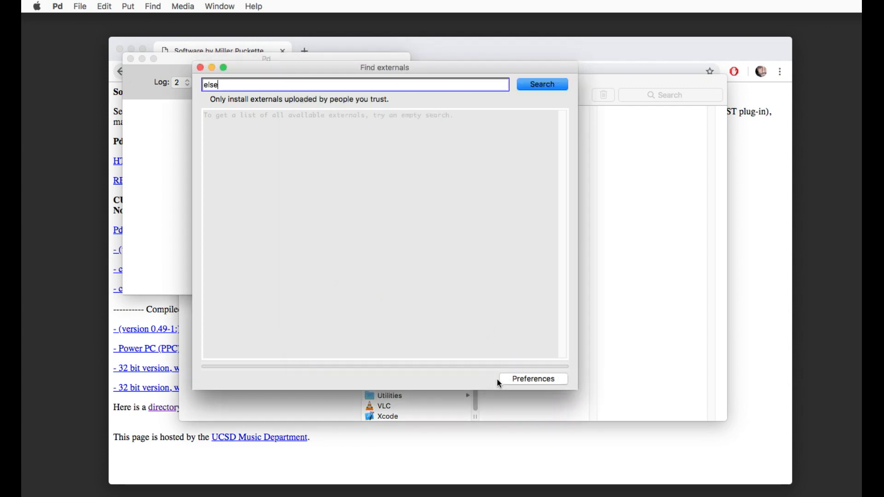
left_click(533, 88)
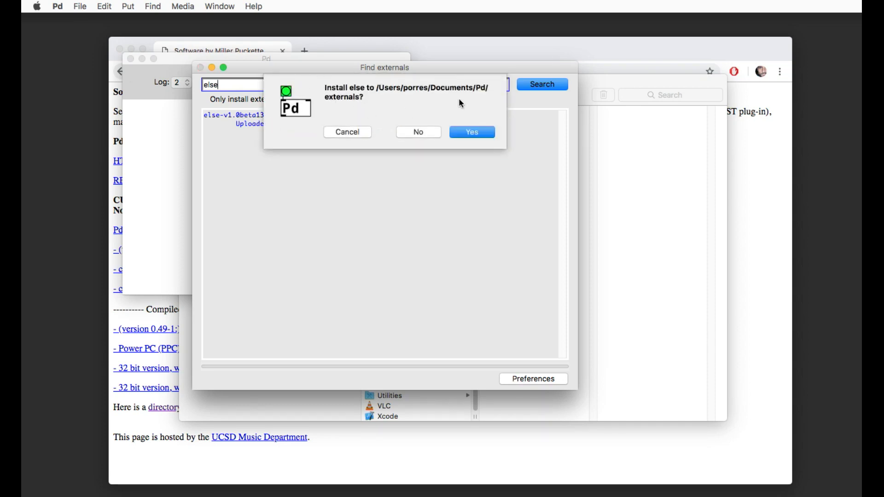
- Switch to Finder, show the externals folder inside Documents/Pd, and move the window clear of the install prompt
left_click(598, 89)
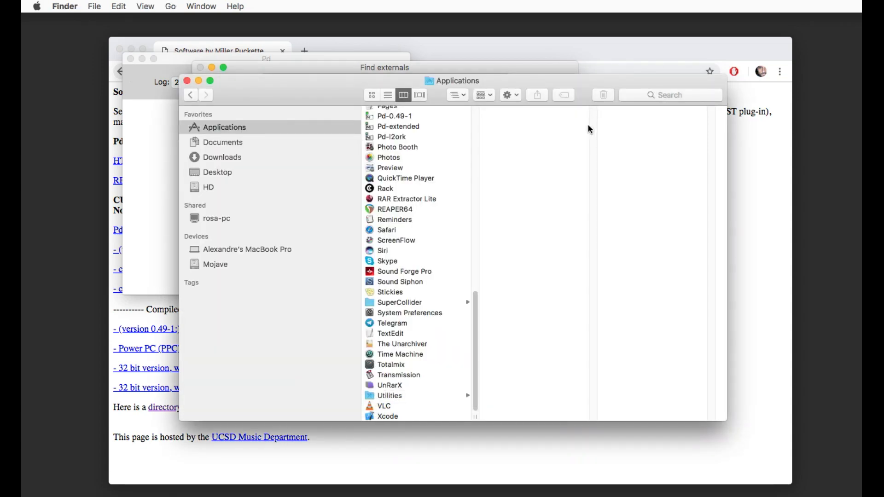
left_click(243, 152)
left_click(273, 145)
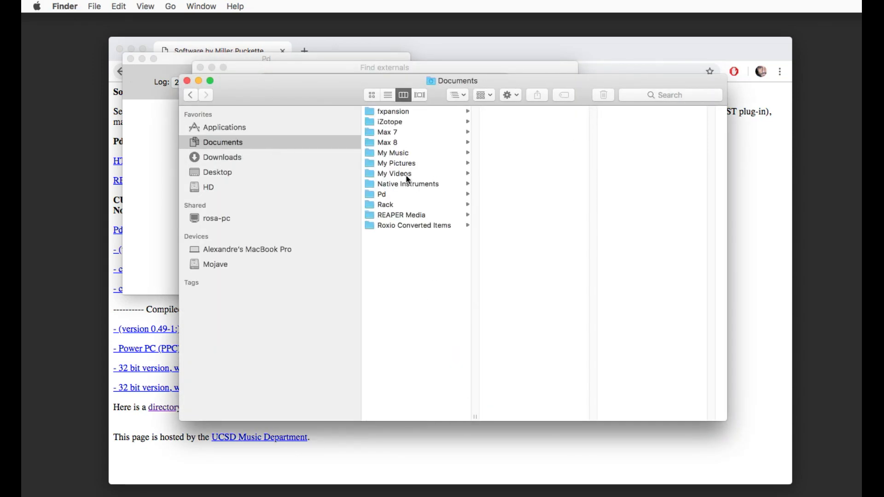
left_click(396, 194)
left_click(517, 114)
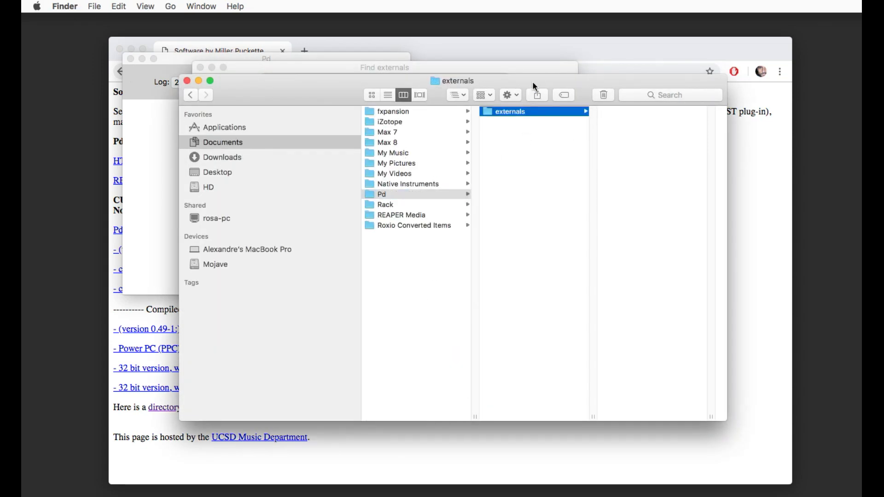
left_click_drag(532, 82, 481, 189)
- Install the else library to the Documents/Pd/externals folder without adding it to Pd's search paths
left_click(438, 110)
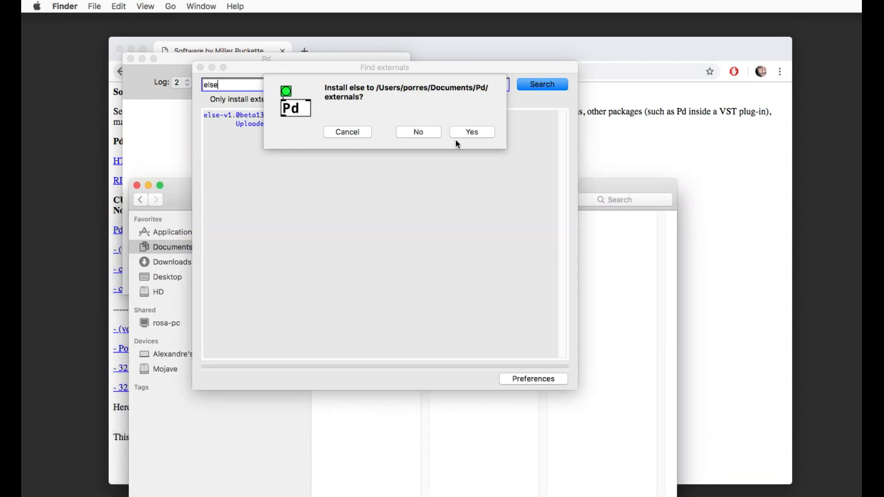
left_click(468, 134)
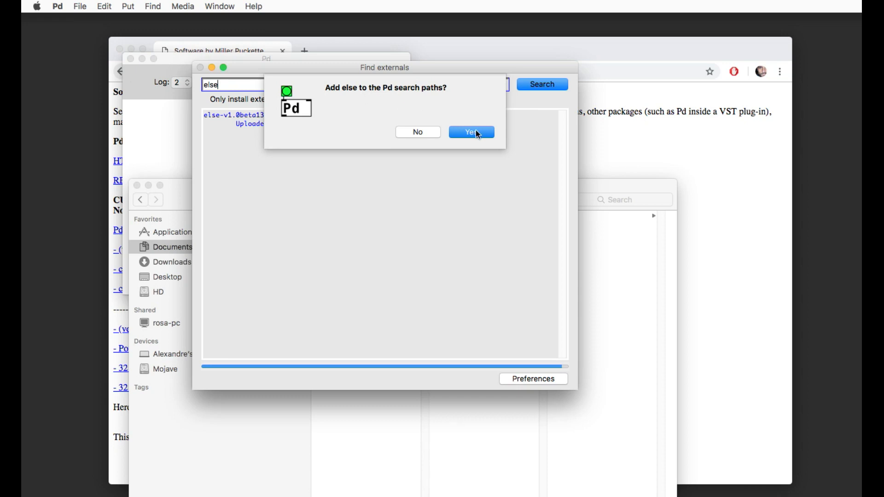
left_click(424, 135)
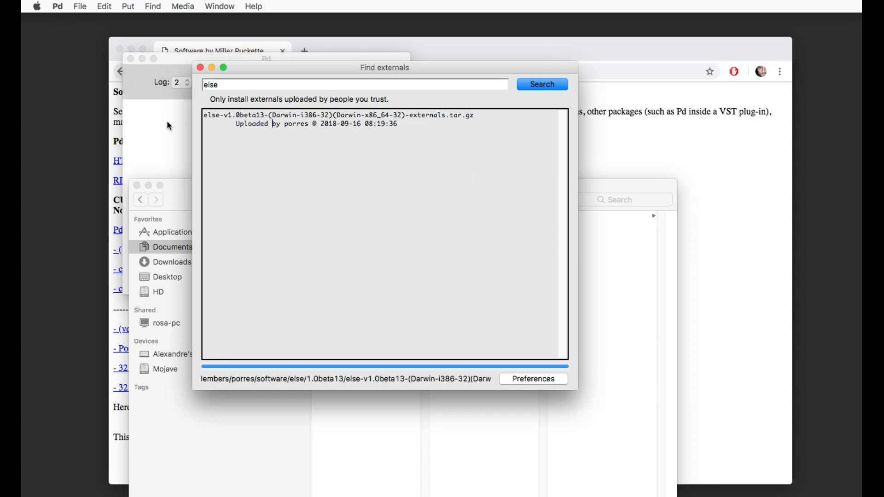
- Check the search path list and externals install directory in Pd's path preferences, and accept the dialog
left_click(169, 125)
left_click(58, 7)
mouse_move(102, 43)
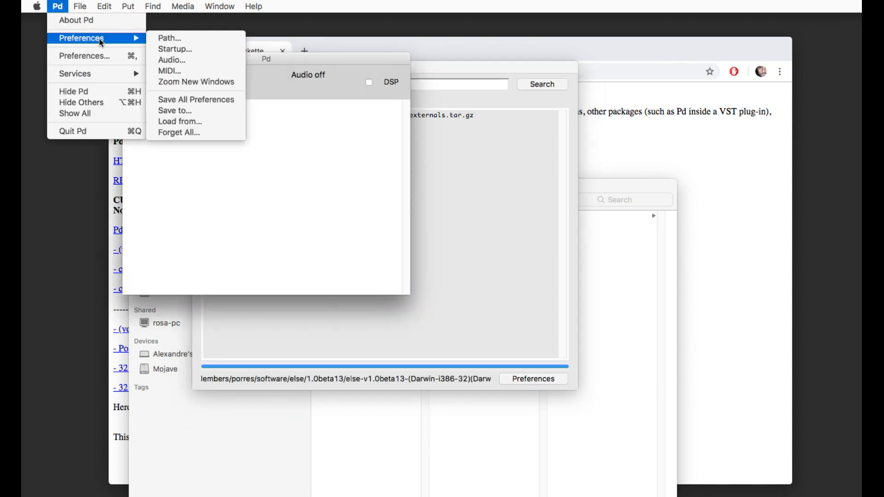
left_click(158, 40)
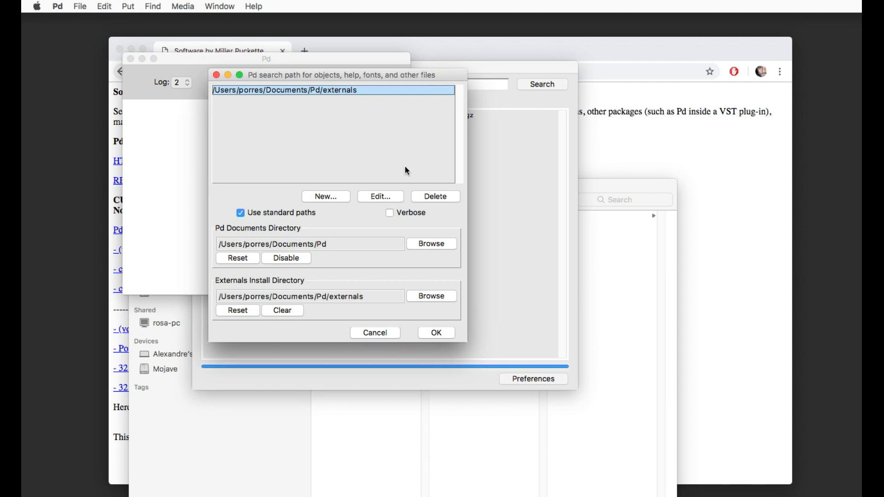
left_click(440, 333)
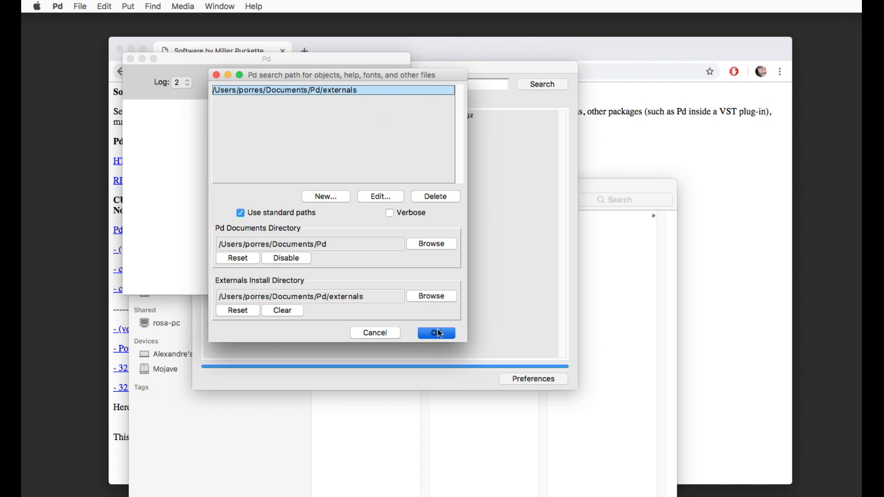
- Switch to Finder and inspect the contents of the else folder, previewing adsr~-help.pd
left_click_drag(612, 191, 698, 137)
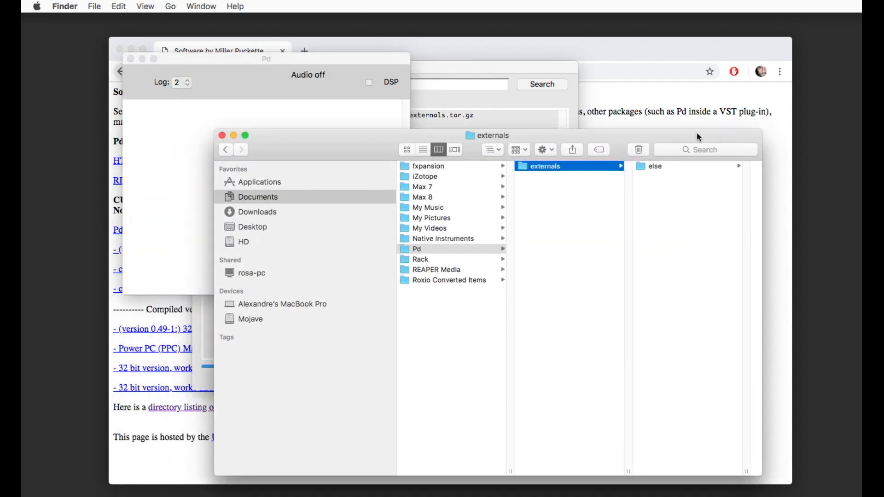
left_click(656, 167)
left_click_drag(631, 131, 600, 143)
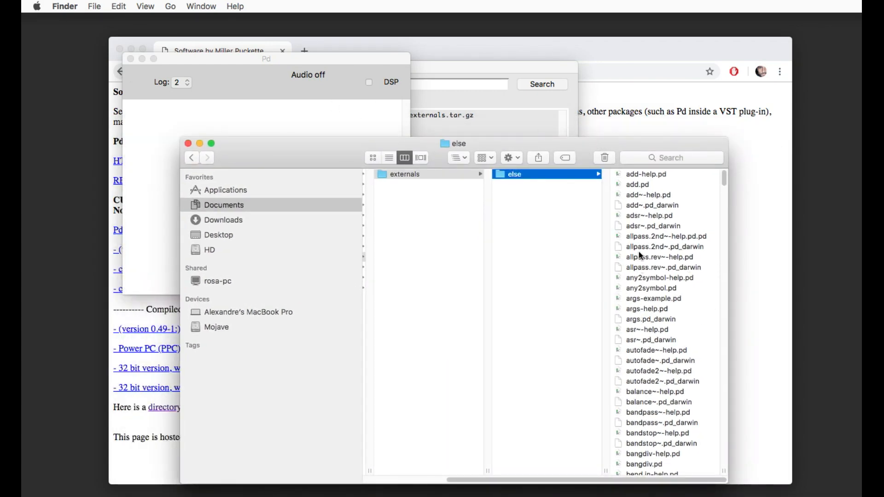
left_click(637, 216)
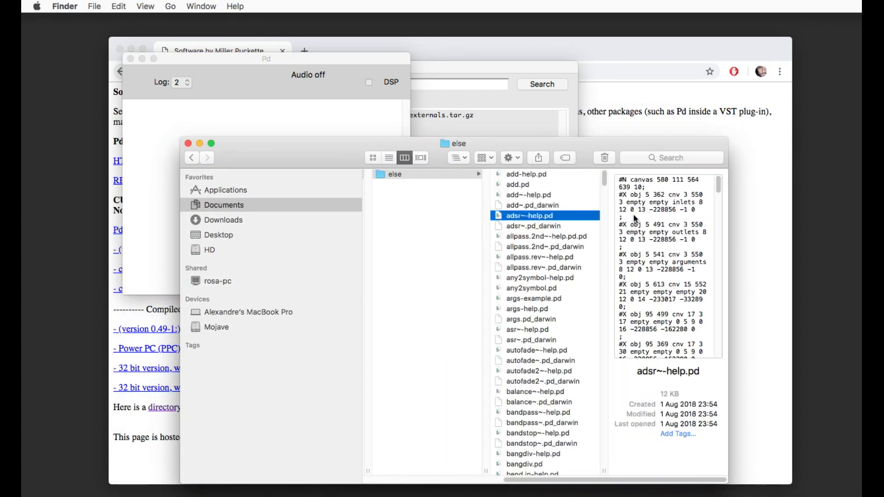
- Switch back to Pd, create a new patch and move its window over the console
left_click(358, 123)
key("super+n")
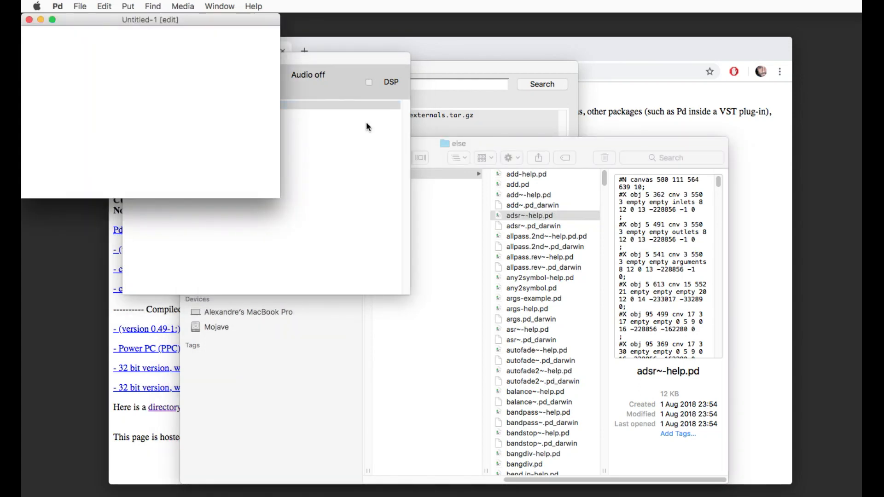
left_click_drag(214, 20, 389, 50)
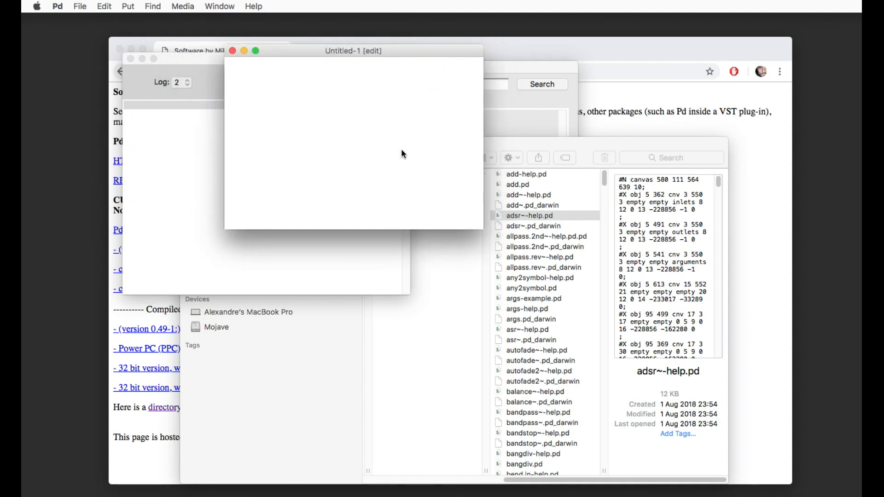
left_click(82, 7)
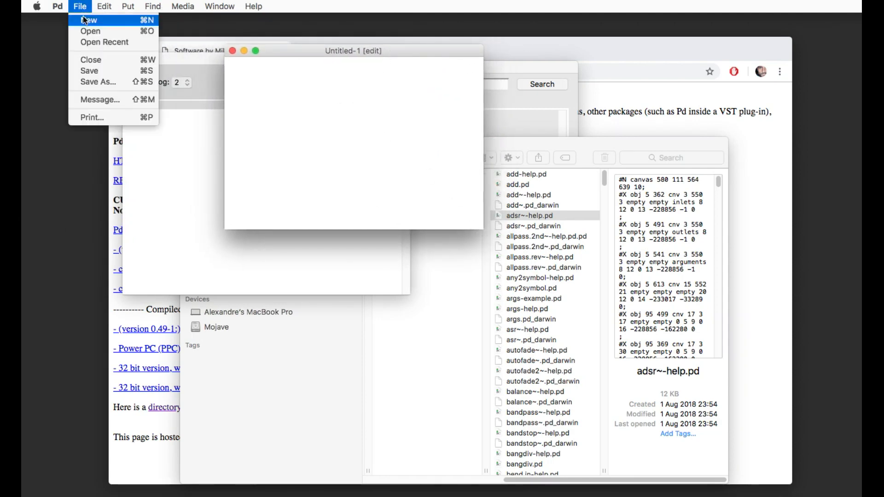
left_click(276, 99)
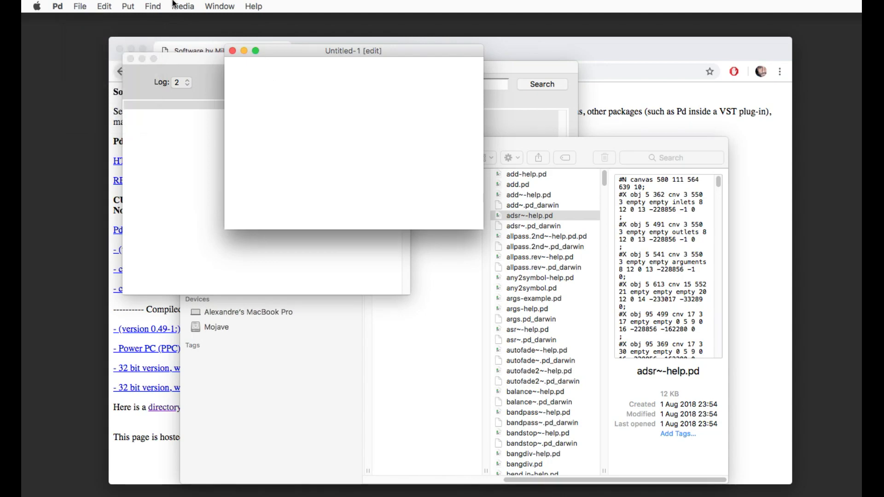
- Try to create an adsr~ object in the new patch
left_click(156, 5)
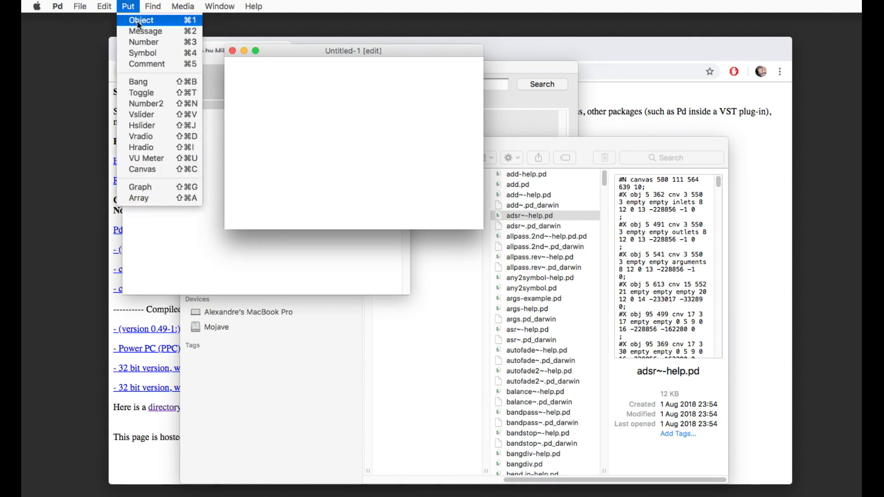
left_click(139, 22)
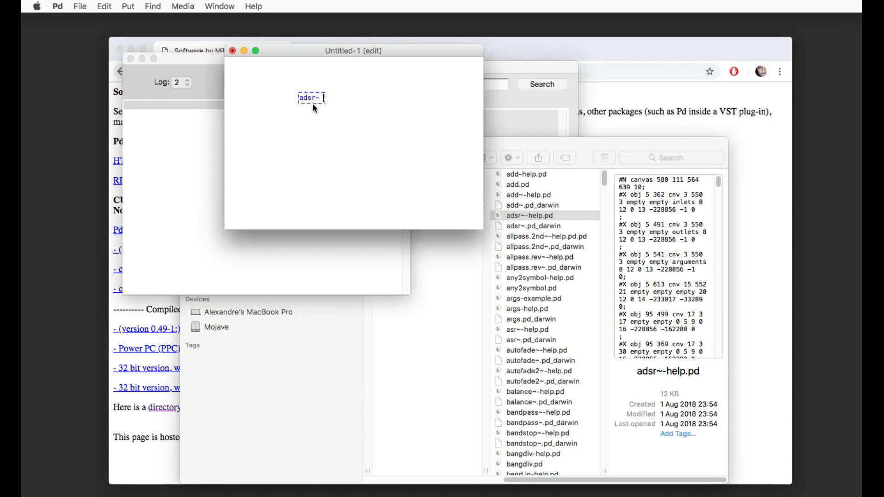
left_click(342, 120)
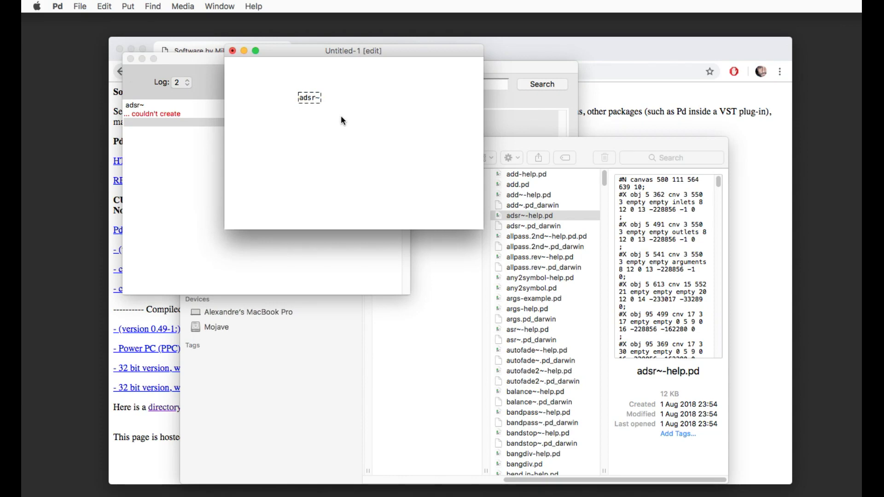
- Move the patch window off the console and change the adsr~ object's text to else/adsr~
left_click_drag(322, 54, 386, 46)
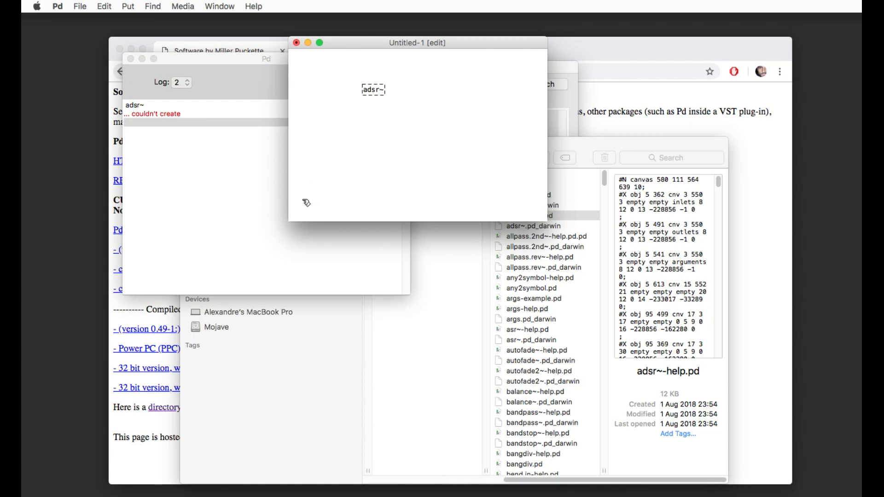
left_click(212, 69)
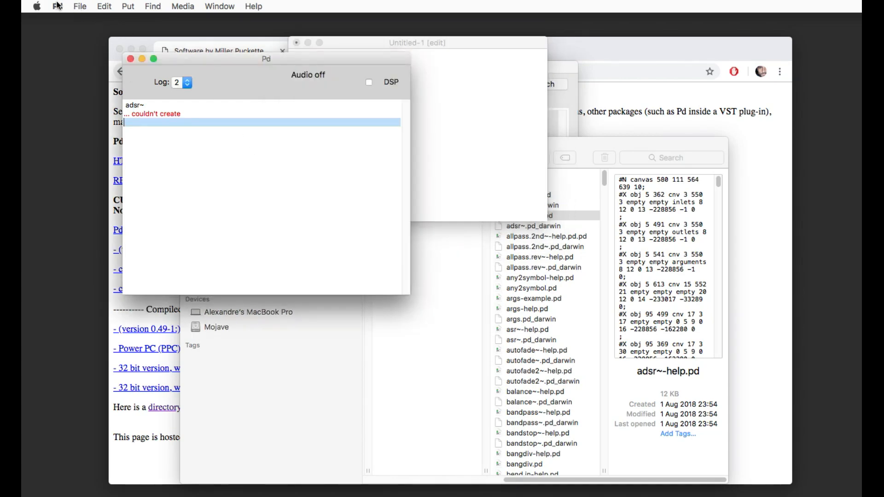
left_click(507, 148)
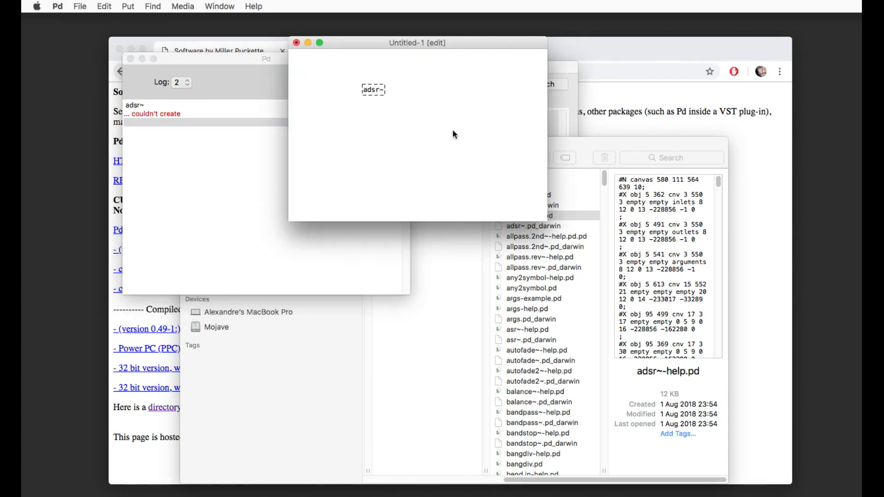
double_click(382, 92)
left_click(424, 159)
- Switch to Finder, move its window clear of the patch object and go up from else to the parent externals folder
left_click_drag(588, 150, 704, 131)
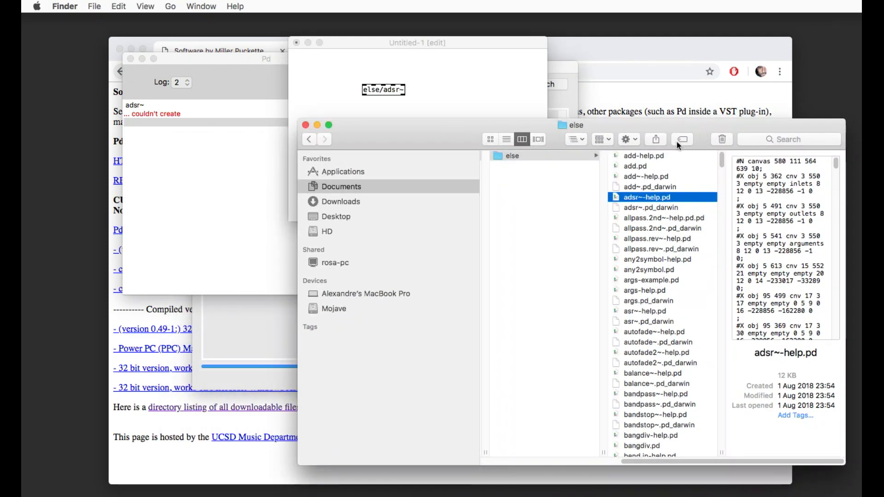
left_click(619, 170)
key("Left")
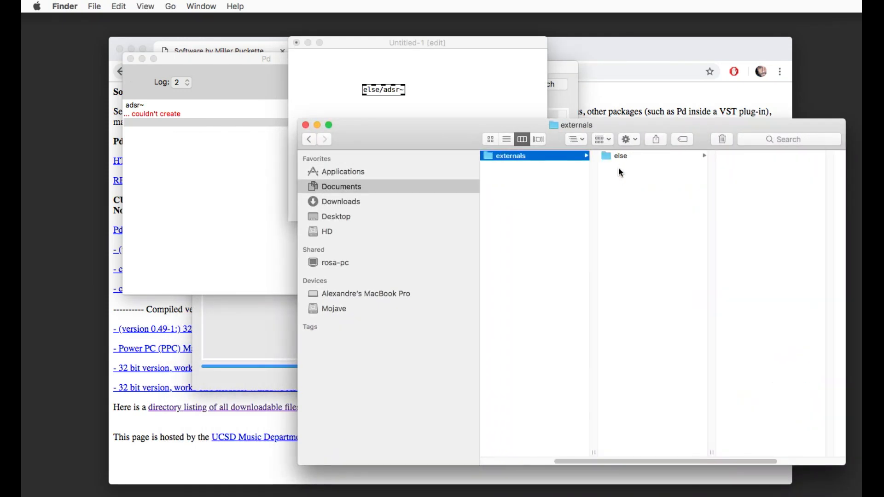
key("Right")
key("Left")
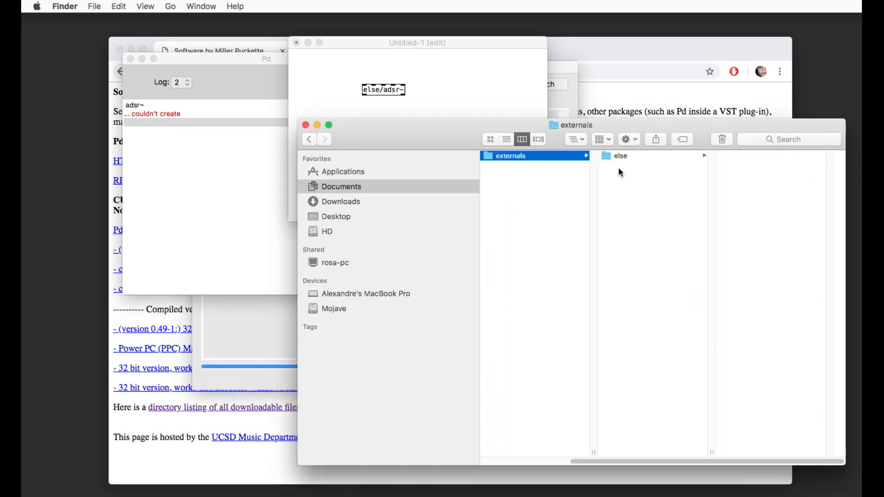
- Switch back to Pd and open the search path preferences
left_click(228, 85)
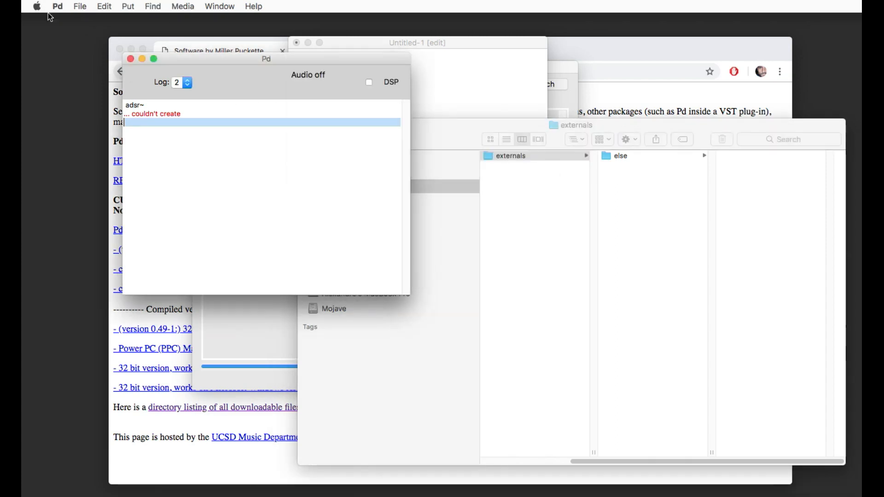
left_click(59, 7)
mouse_move(115, 37)
left_click(168, 36)
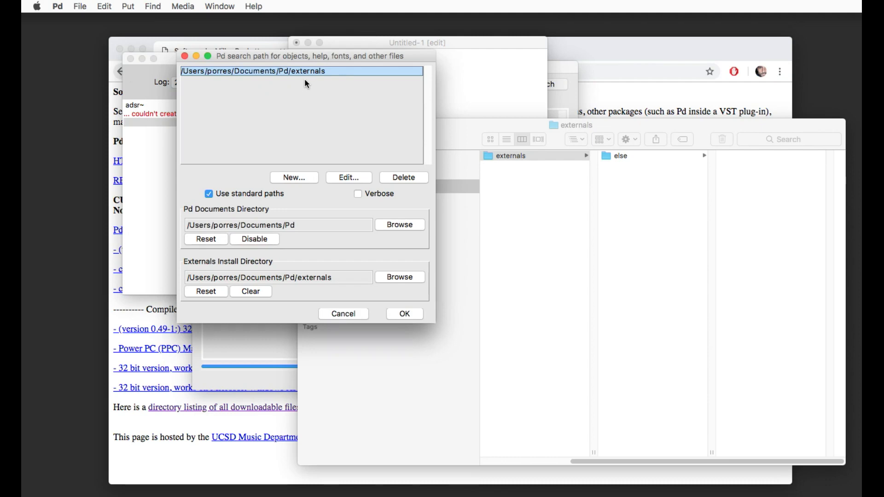
- Show the else folder's contents in Finder, move the path preferences window down and bring the patch to the front
left_click(619, 157)
left_click(621, 158)
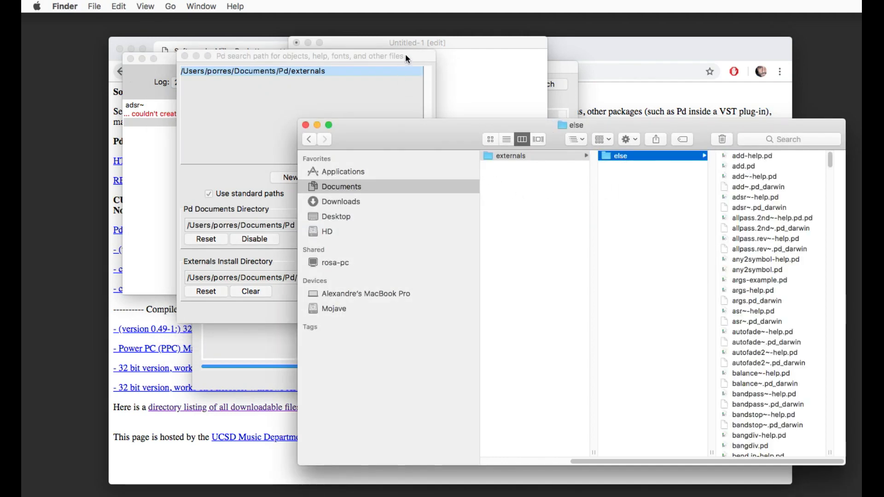
left_click_drag(407, 59, 349, 150)
left_click(473, 87)
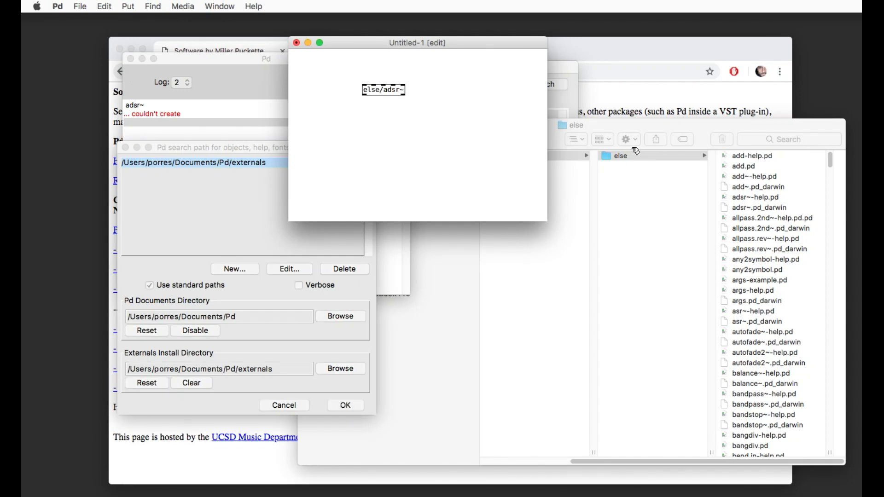
- Move the Finder window up and preview the else folder's files from add~-help.pd to allpass.2nd~.pd_darwin
left_click_drag(696, 126, 636, 79)
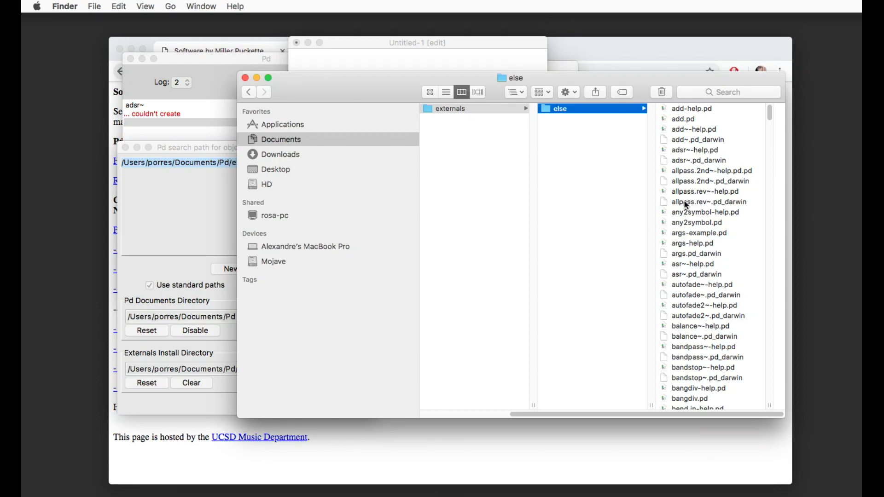
left_click(685, 129)
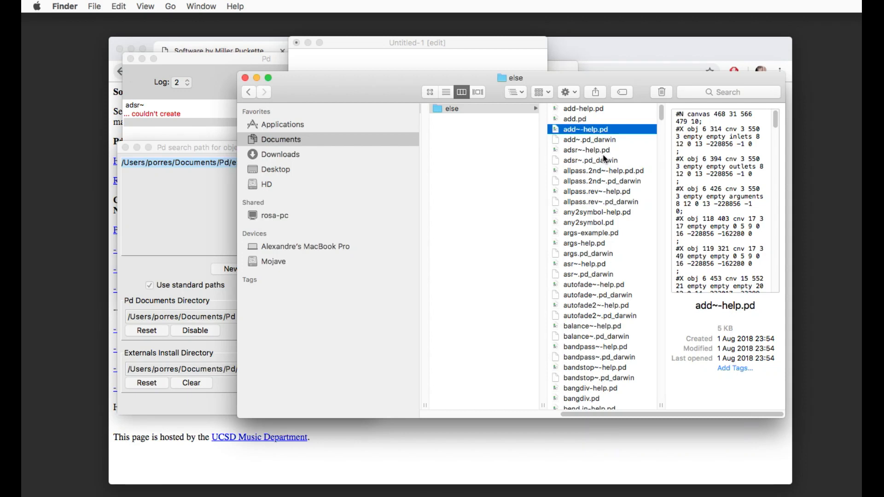
key("Down")
key("Down")
key("Down")
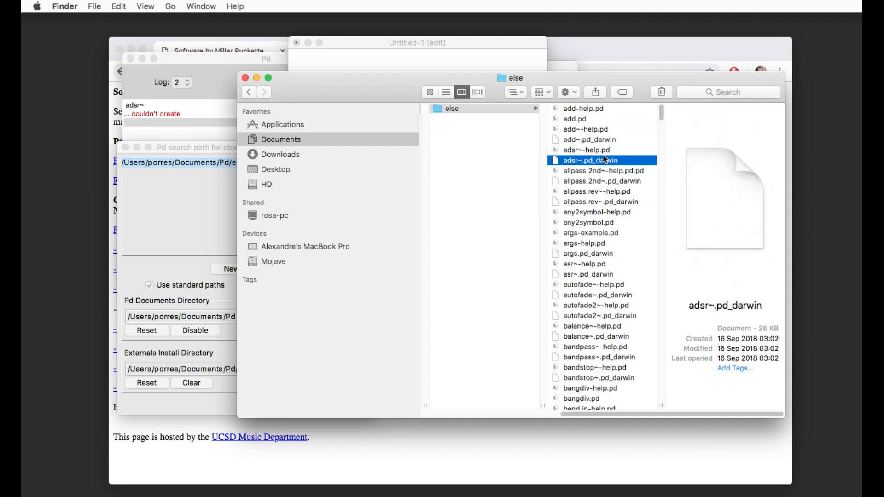
key("Down")
key("Down")
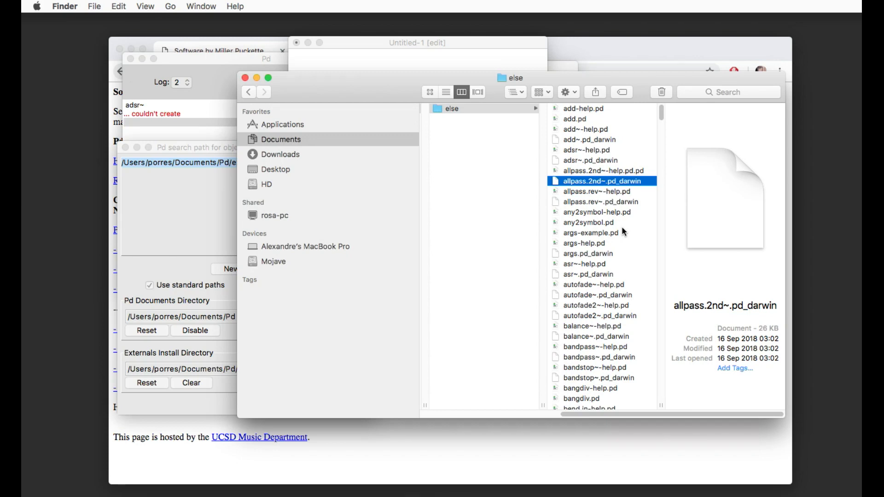
- Look through the rest of the else folder's files, previewing changed.pd_darwin, out~-help.pd and out~.pd
scroll(598, 288, "down", 10)
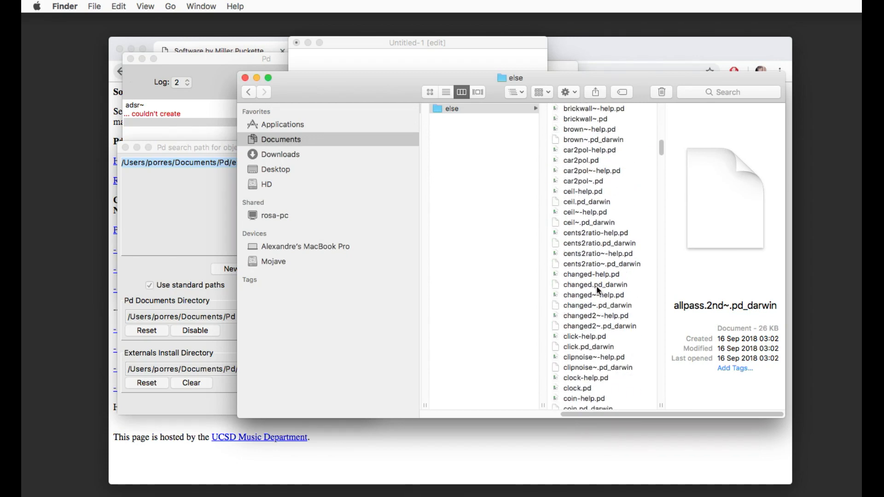
left_click(595, 286)
scroll(595, 286, "down", 2)
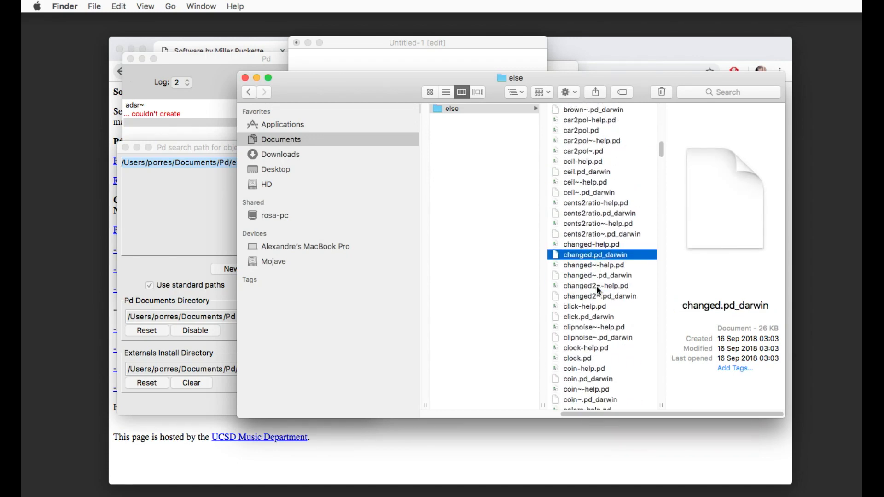
scroll(597, 288, "down", 8)
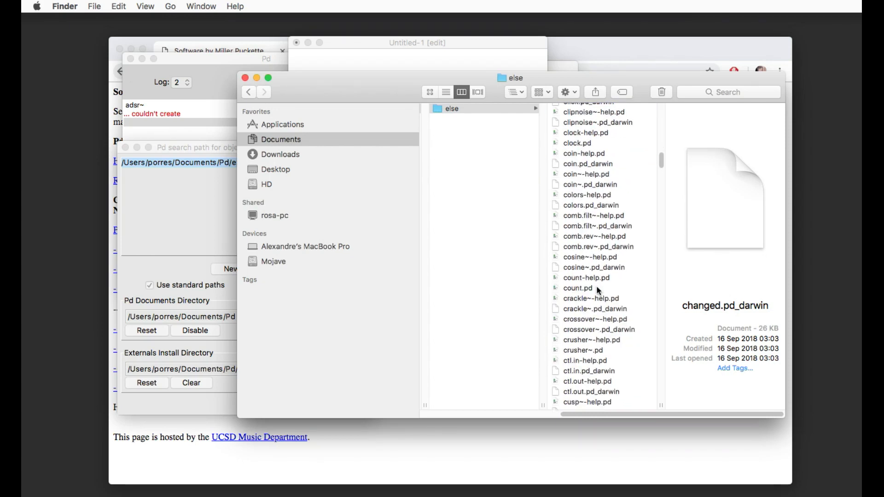
scroll(597, 288, "down", 5)
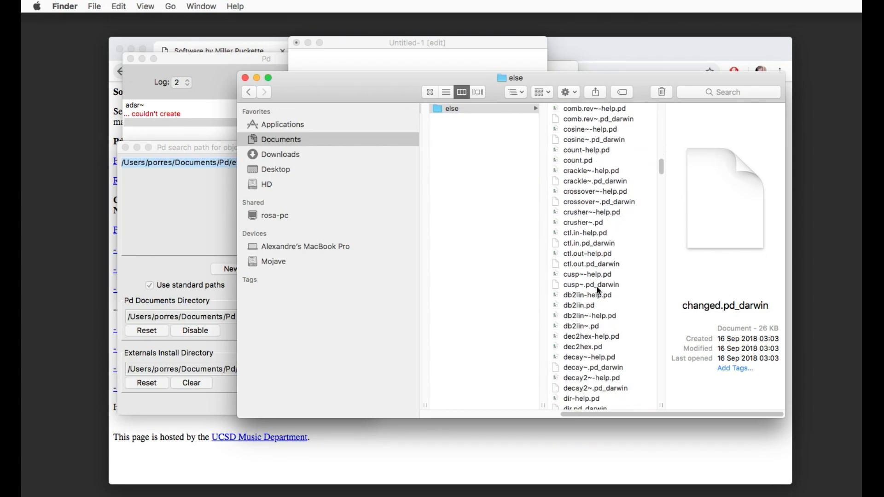
type("ou")
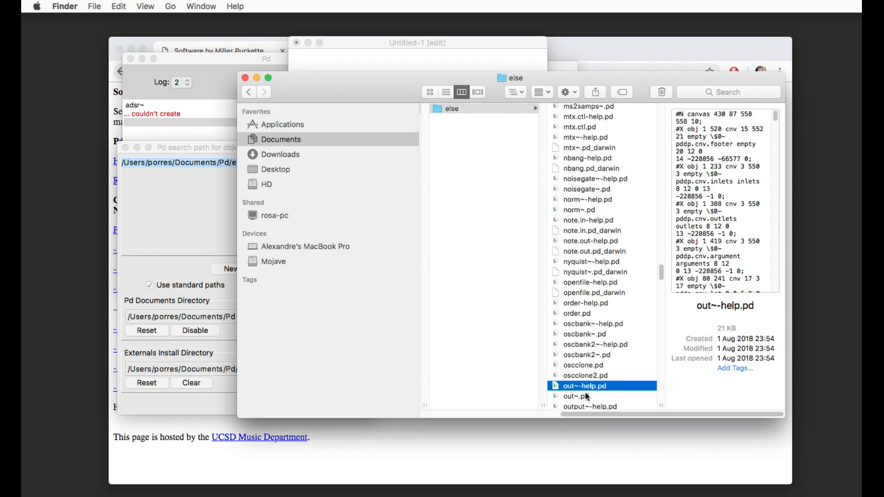
left_click(587, 397)
scroll(586, 398, "down", 1)
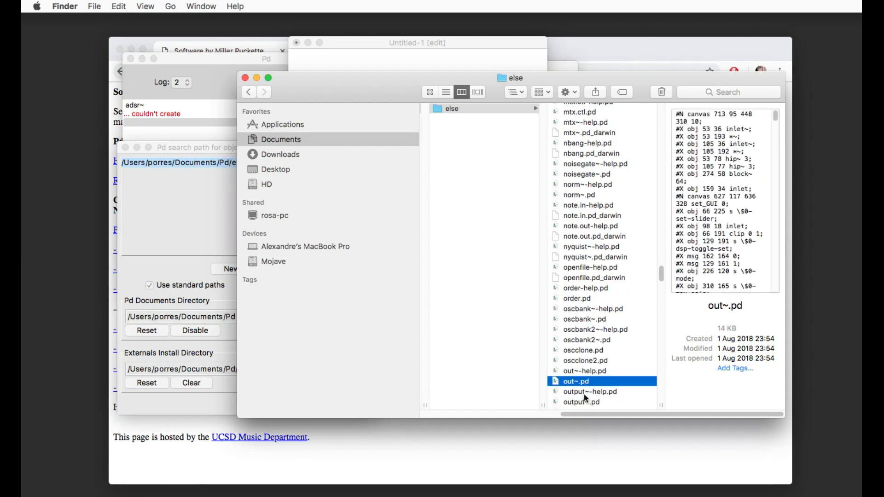
- Switch back to Pd, add the Documents/Pd/externals/else folder to the search path and accept the path preferences
left_click(435, 69)
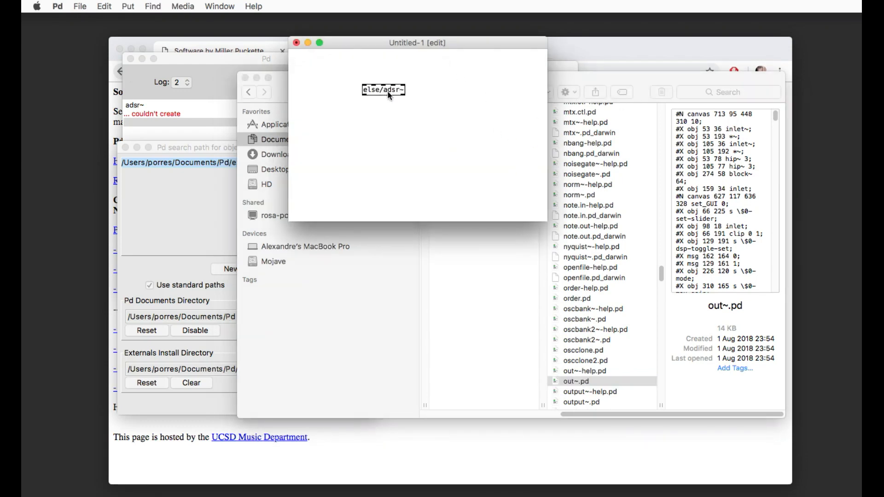
left_click_drag(400, 45, 437, 43)
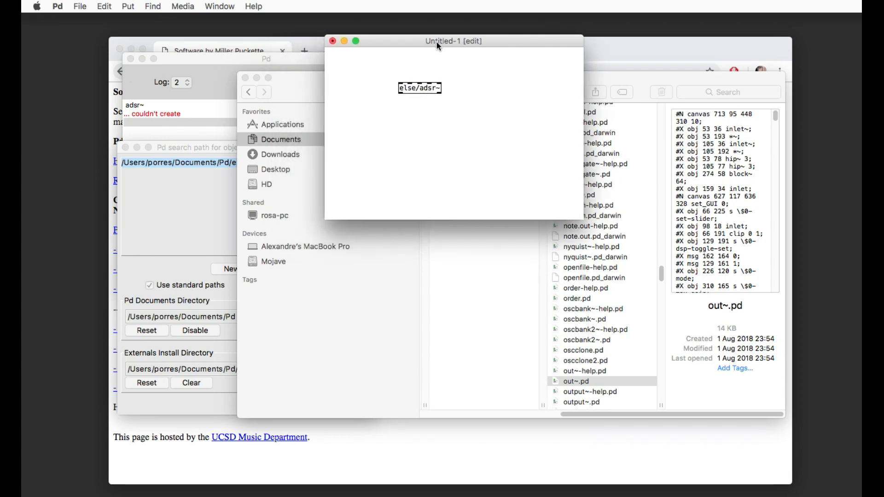
left_click(159, 206)
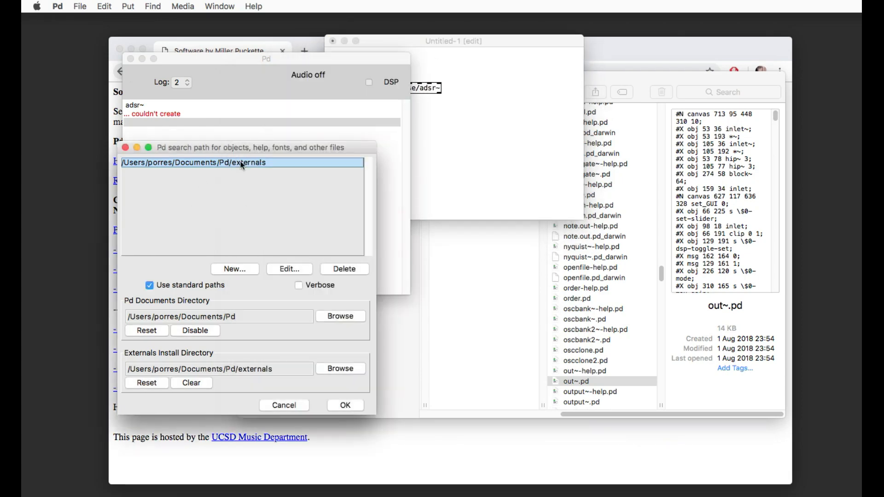
left_click(240, 270)
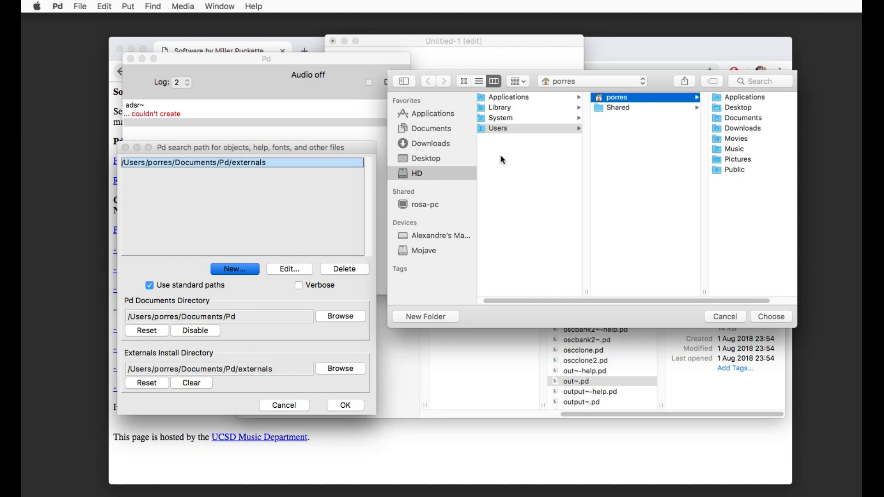
left_click(425, 158)
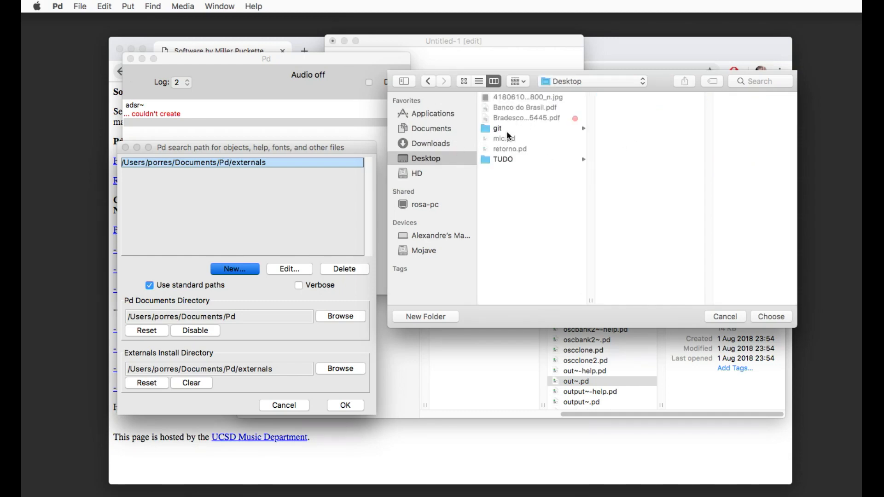
left_click(444, 132)
left_click(498, 178)
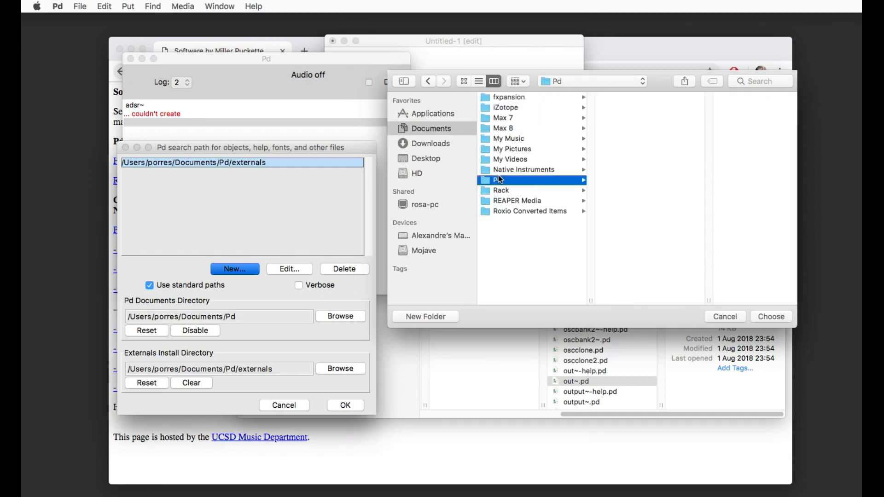
left_click(633, 99)
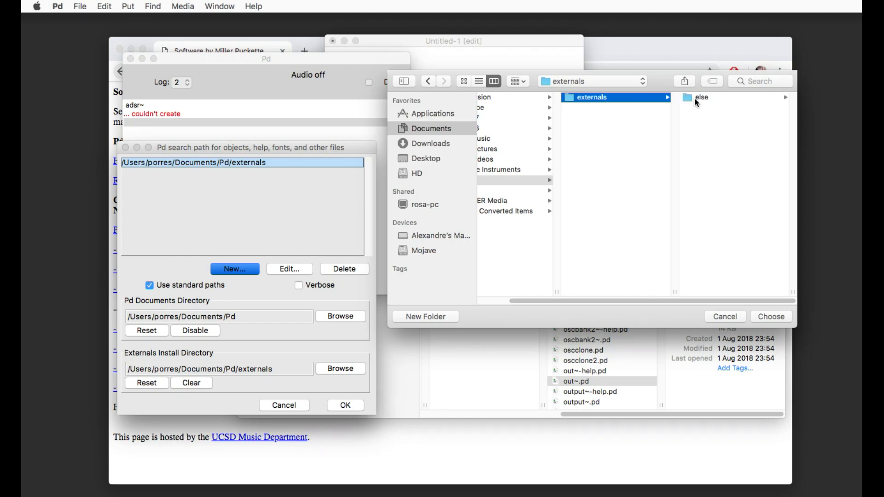
left_click(694, 98)
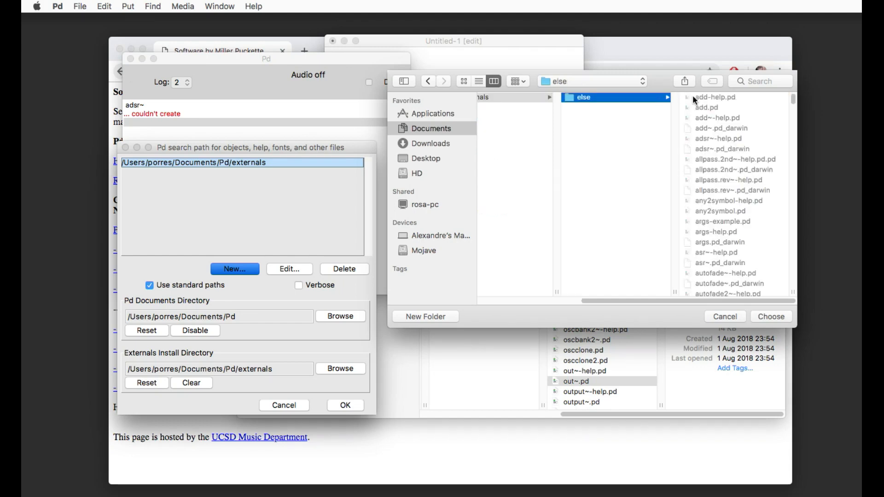
left_click(772, 317)
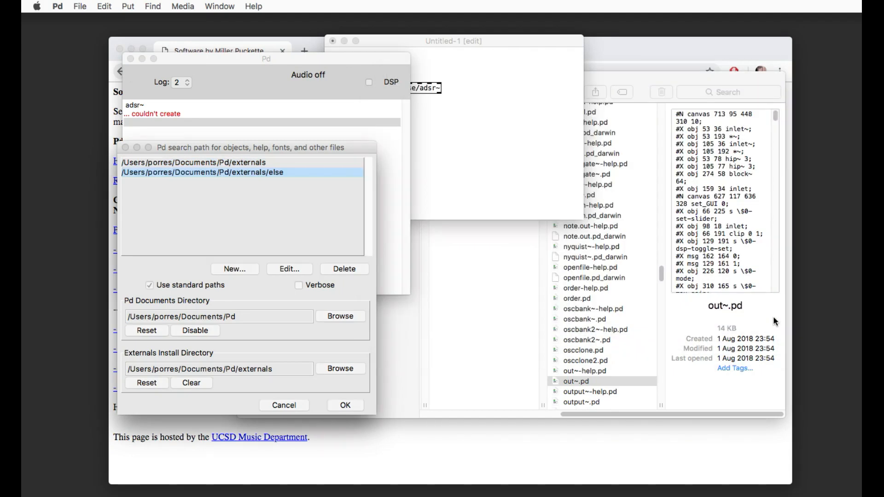
left_click(349, 406)
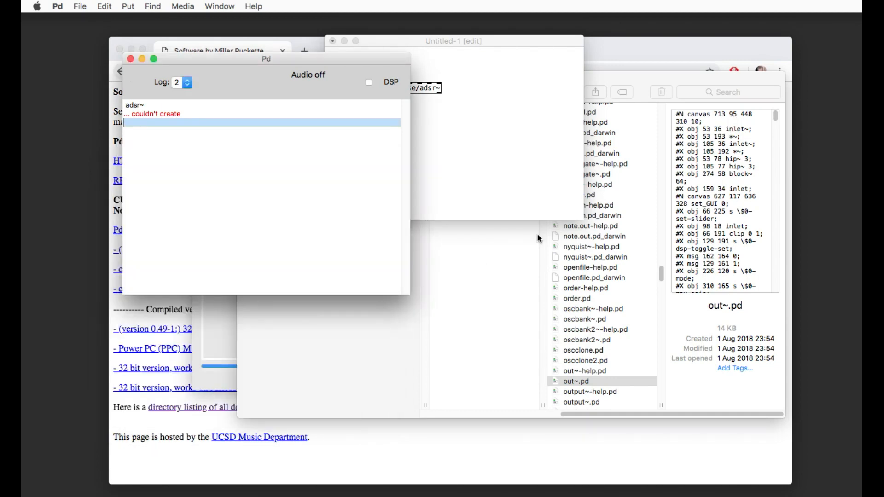
- Create an oscbank~ object below else/adsr~ in the patch, and open the else/adsr~ object's text for editing
left_click(525, 176)
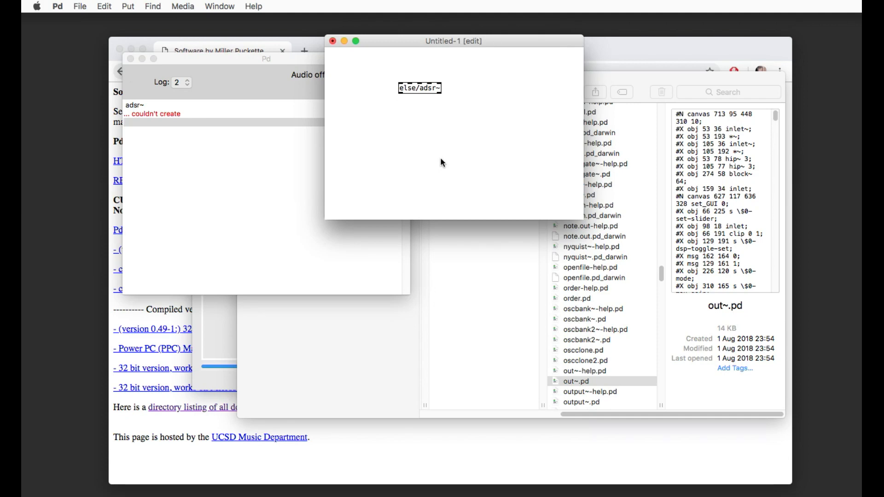
key("super+1")
type("oscbank~")
left_click(473, 136)
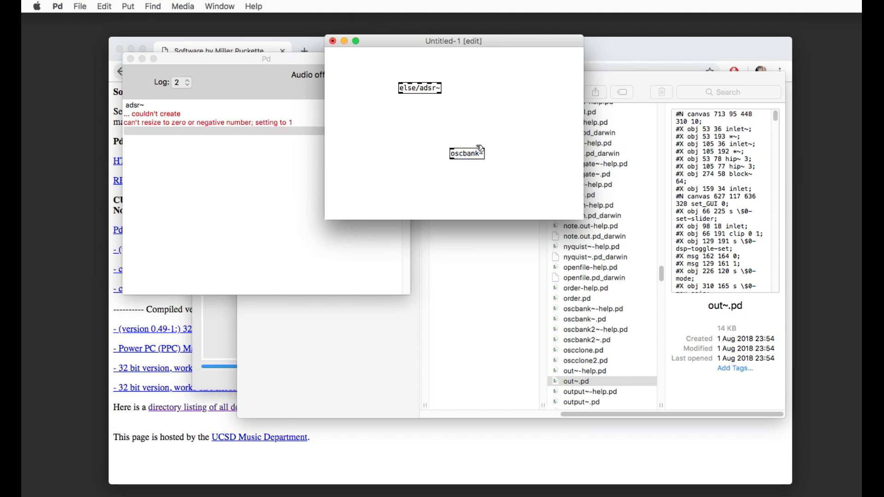
double_click(420, 88)
left_click(414, 122)
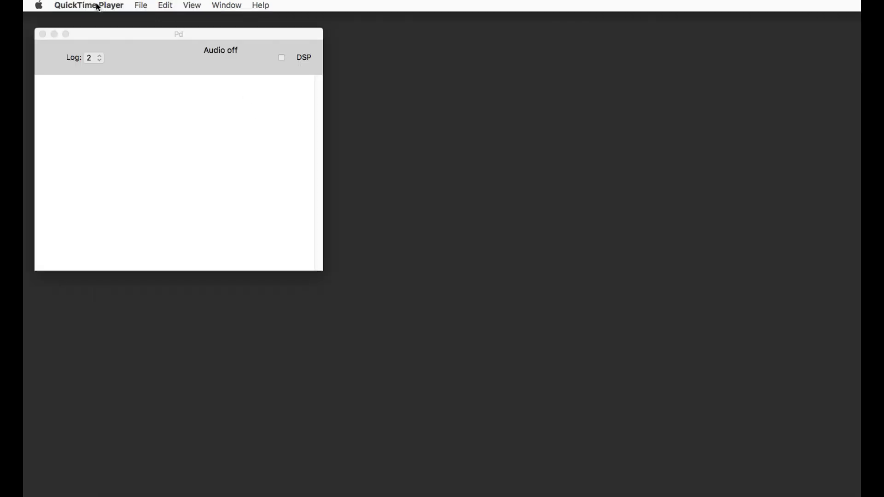
- Switch from QuickTime Player to Pd and open the path preferences to examine the search path list
left_click(98, 7)
left_click(124, 79)
left_click(60, 5)
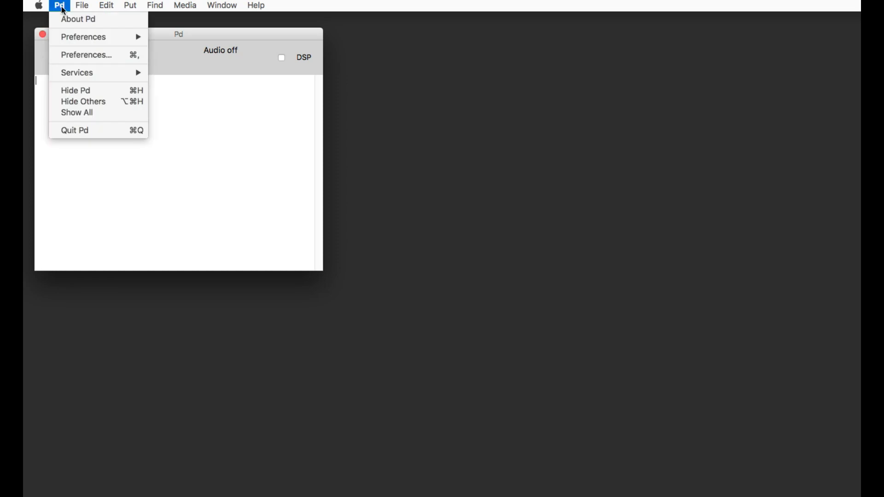
mouse_move(103, 37)
left_click(165, 37)
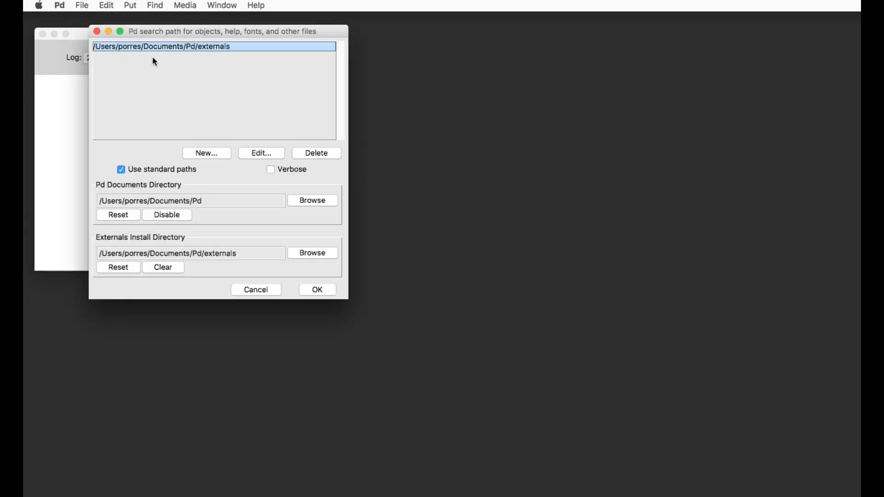
- Accept the path preferences and create a declare object in a new patch placed beside the Pd console
left_click(316, 290)
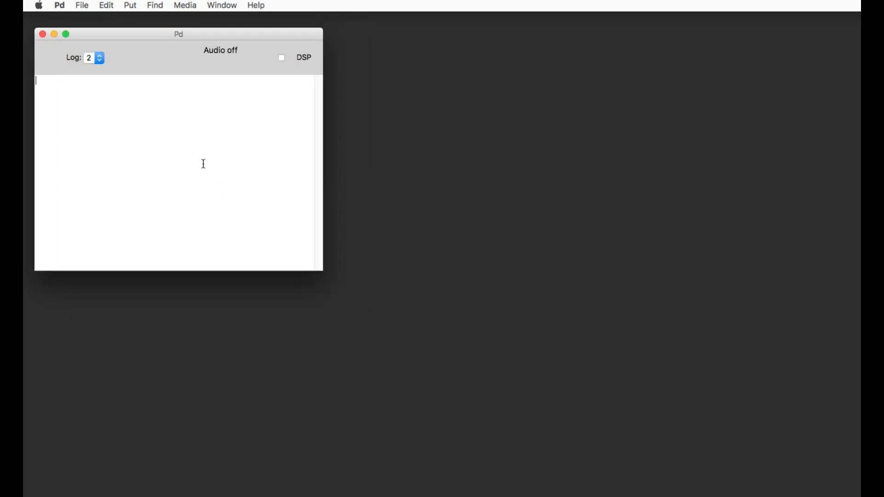
key("super+n")
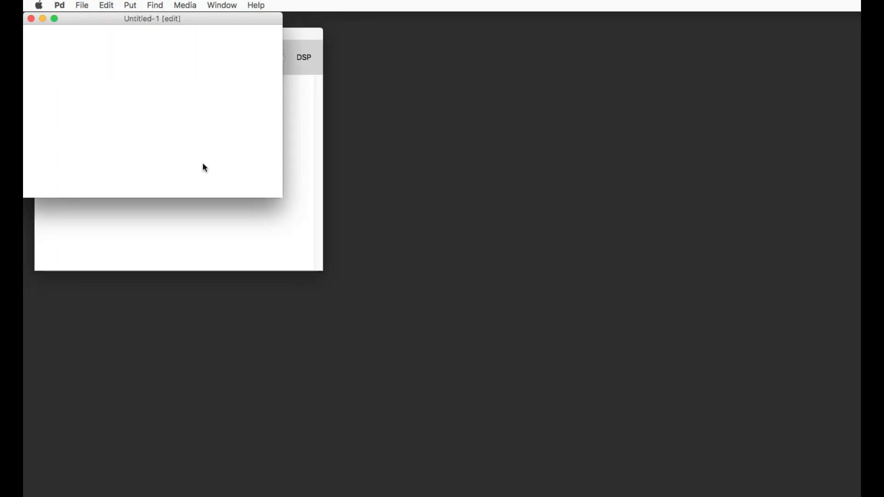
left_click_drag(228, 17, 607, 69)
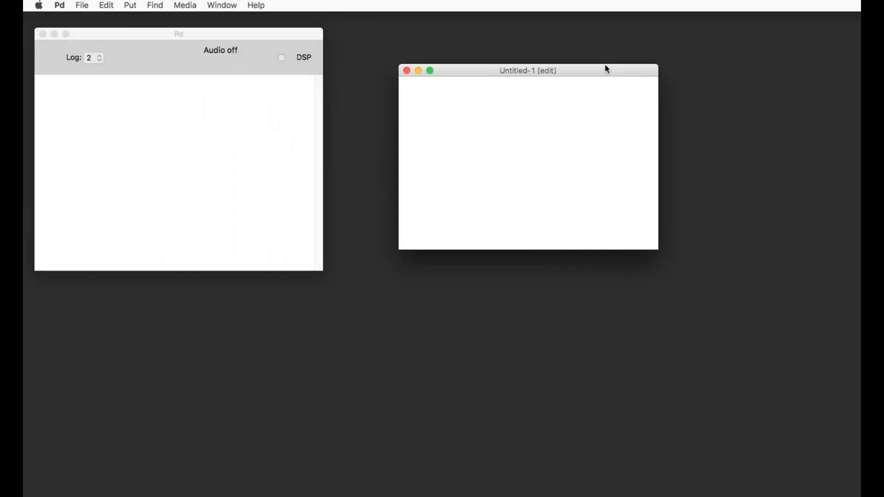
type("declare")
left_click(494, 107)
- Open the declare object's help patch and arrange it side by side with the new patch
right_click(501, 113)
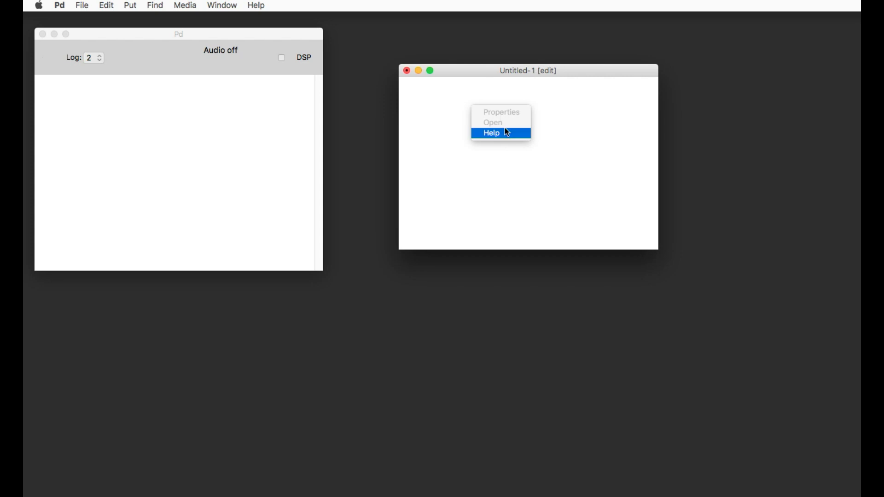
left_click(508, 133)
left_click_drag(455, 39, 240, 43)
left_click_drag(467, 73, 489, 77)
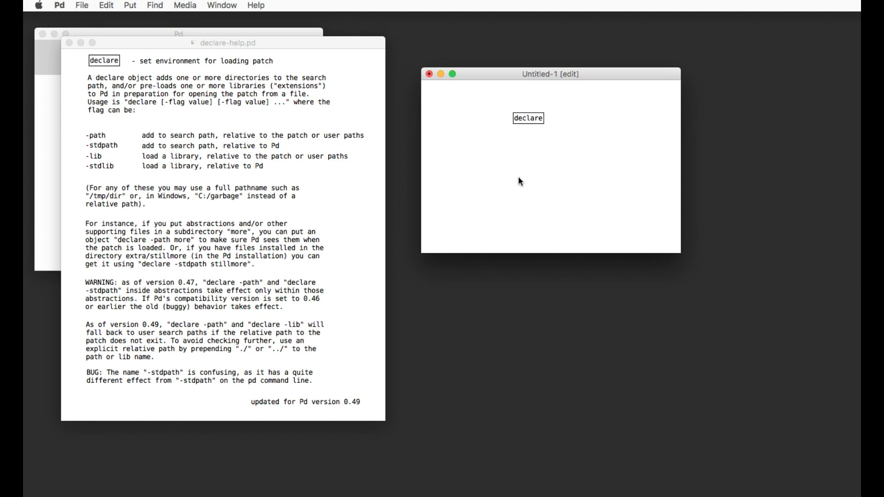
- Create an out~ object below the declare object in the patch
key("super+1")
type("buy")
type("t")
key("BackSpace")
key("BackSpace")
type("t~")
left_click(592, 133)
- Change the declare object's text to declare -path else and re-create the out~ object so it loads
double_click(529, 119)
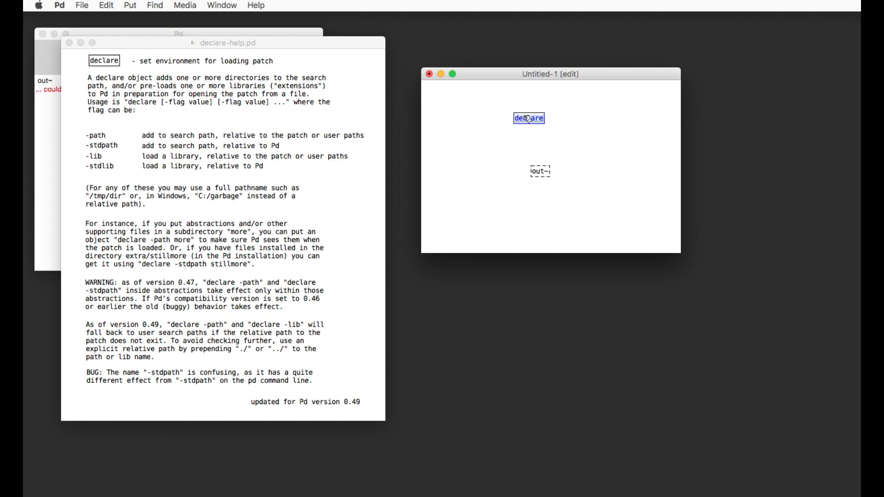
key("Right")
type("-path else")
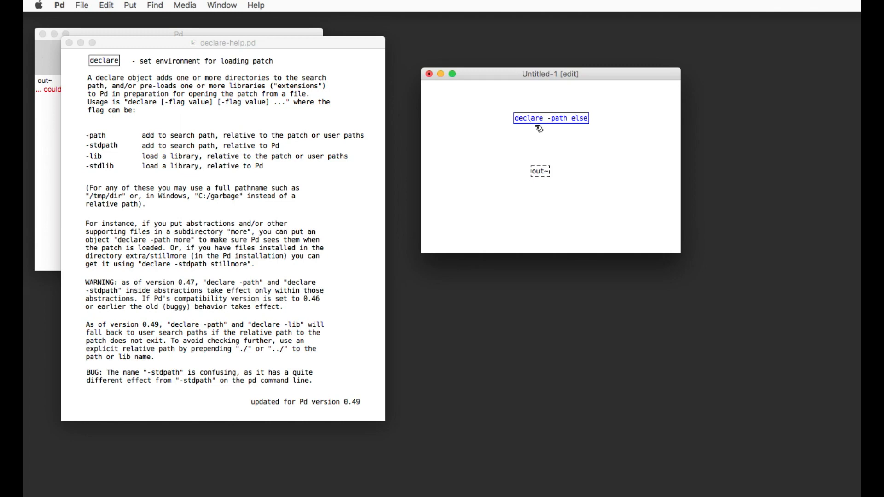
left_click(579, 162)
double_click(549, 172)
left_click(564, 142)
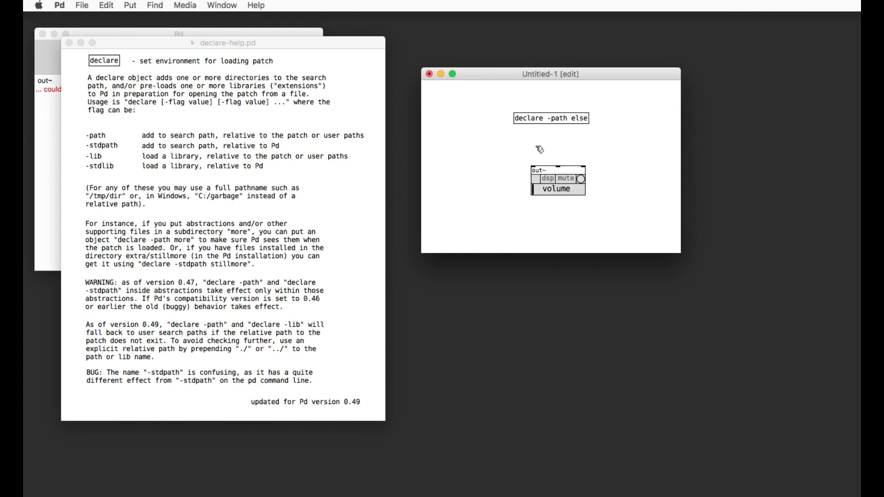
- Start a second new patch, move it over the help patch and create an oscbank~ 3 object in it
key("super+n")
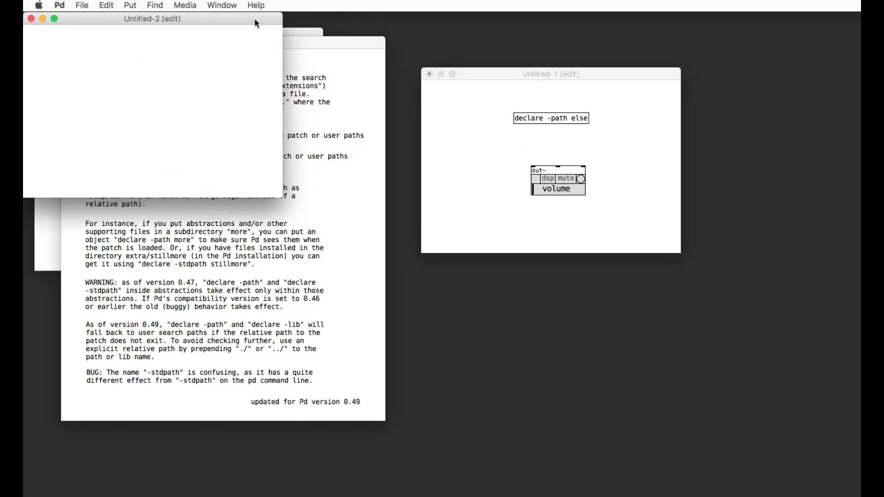
left_click_drag(256, 22, 313, 114)
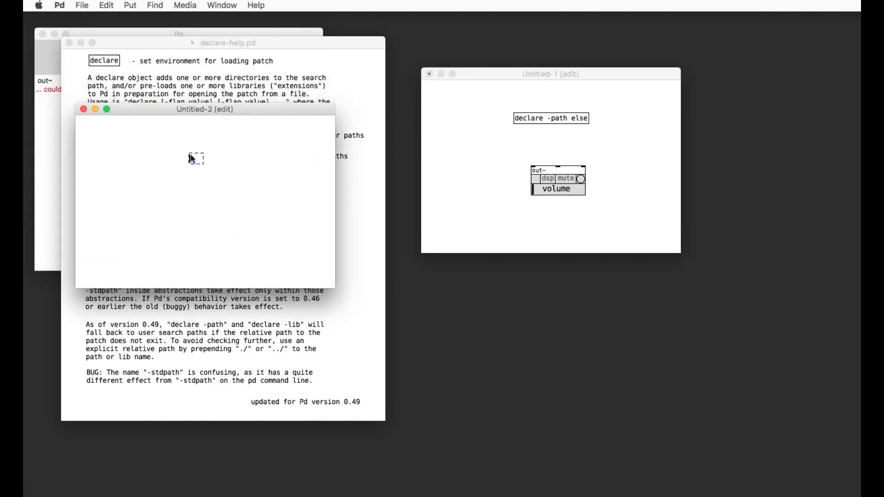
key("super+1")
type("d")
type("scbank")
type("~ 3")
left_click(254, 190)
- Add a declare -path else object below oscbank~ 3 and re-create the oscbank~ 3 object
key("super+1")
type("declar")
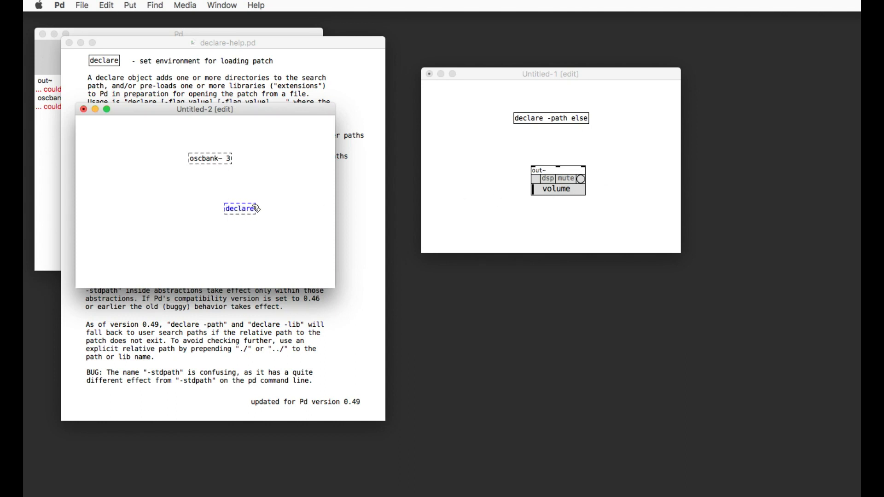
type("e -path else")
left_click(260, 198)
double_click(222, 160)
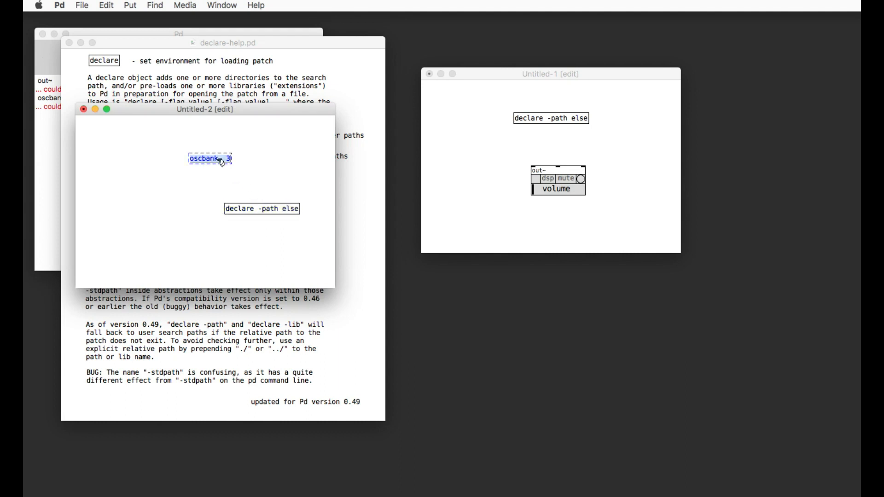
left_click(265, 167)
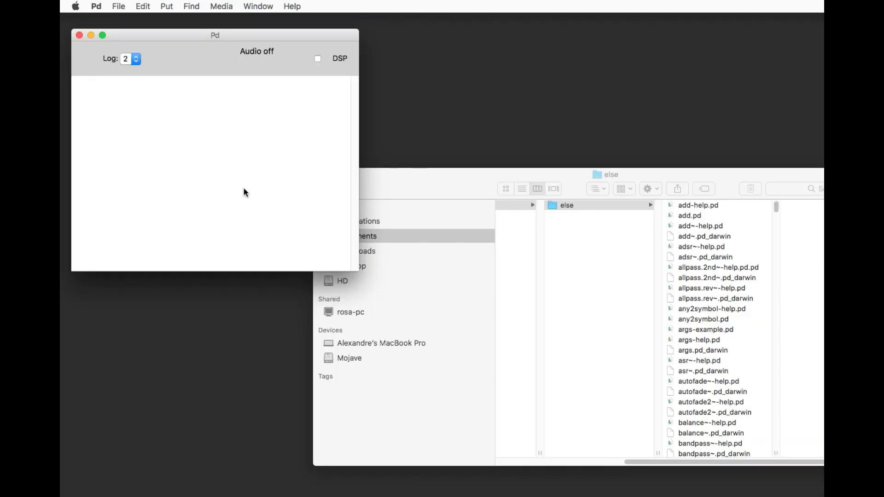
- Open the externals finder and search for cyclone
left_click(291, 8)
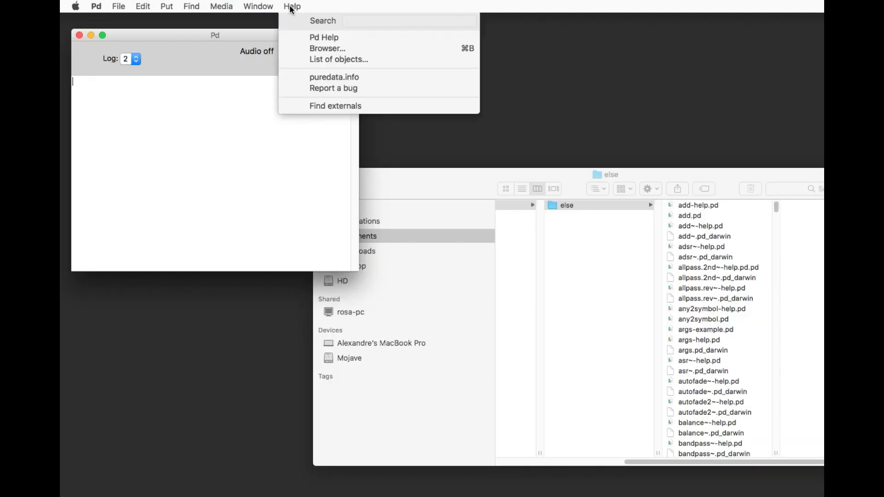
left_click(307, 106)
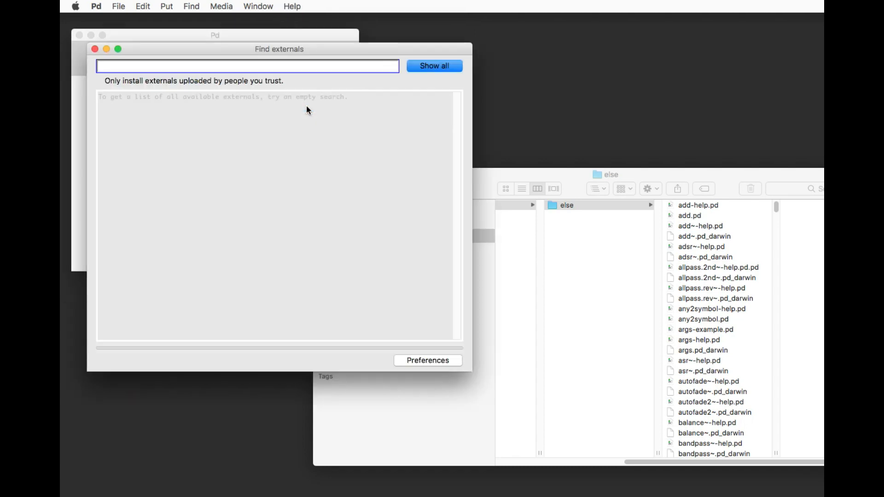
type("cyclone")
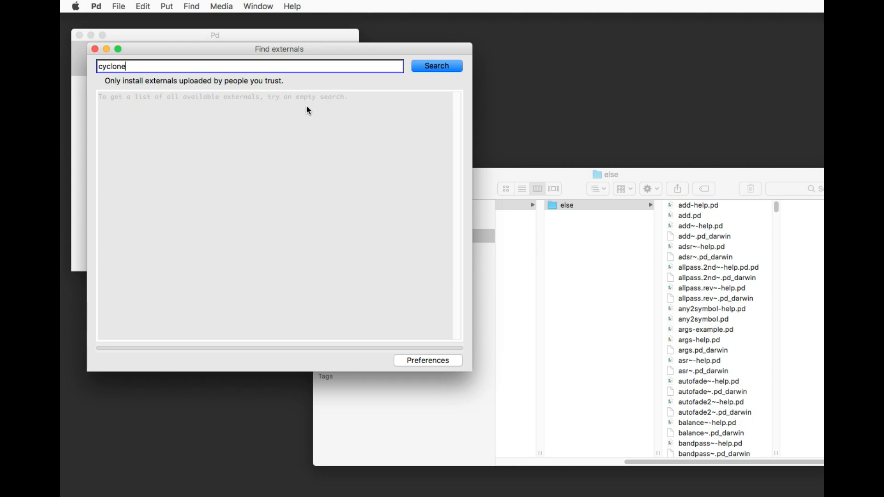
left_click(421, 70)
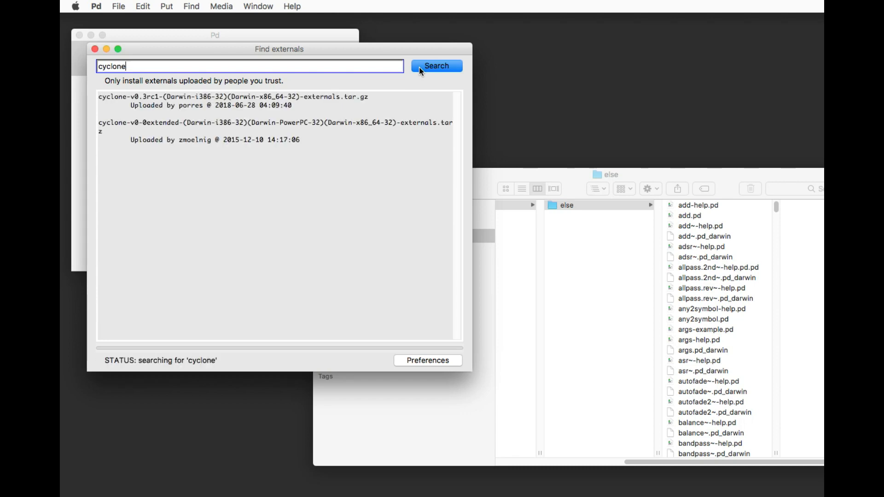
- Install the cyclone v0.3rc1 package into Documents/Pd/externals and decline adding cyclone to the search paths
left_click(189, 100)
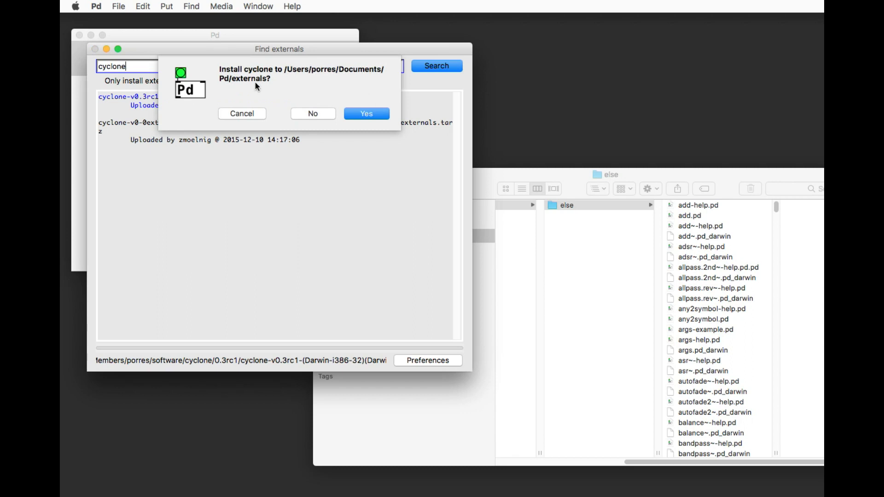
left_click(597, 249)
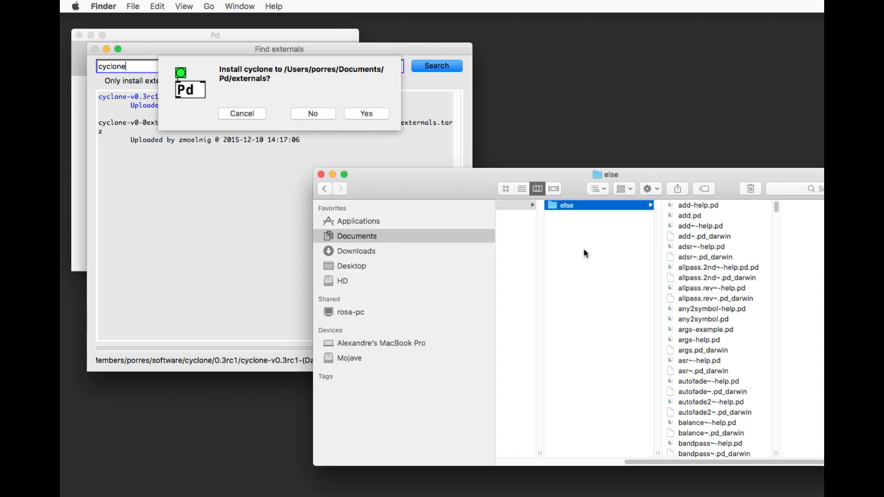
left_click(353, 88)
key("Return")
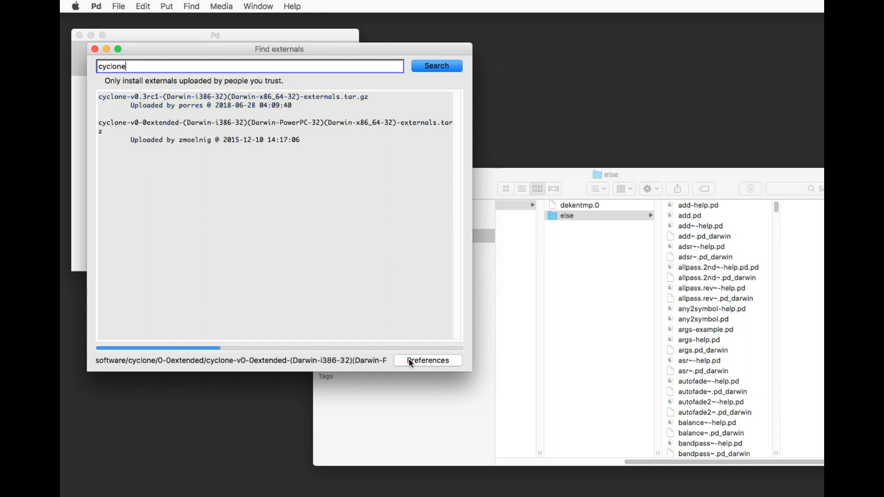
left_click(591, 206)
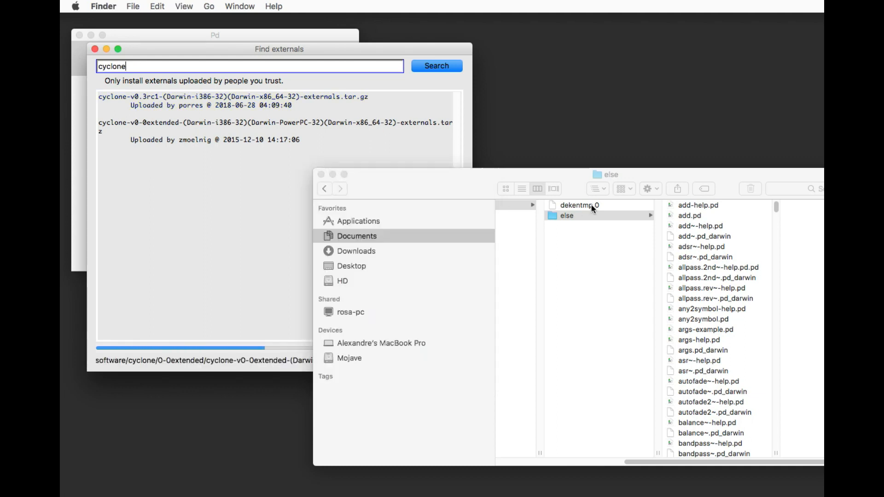
left_click(591, 205)
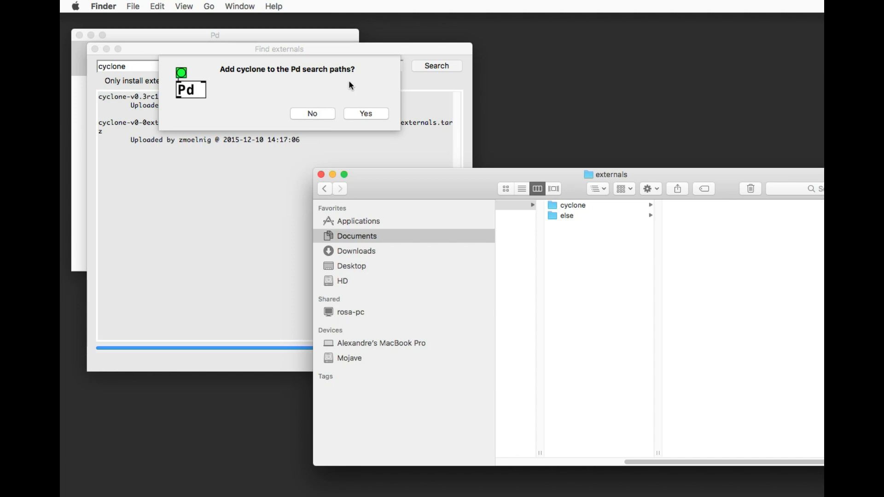
left_click(321, 114)
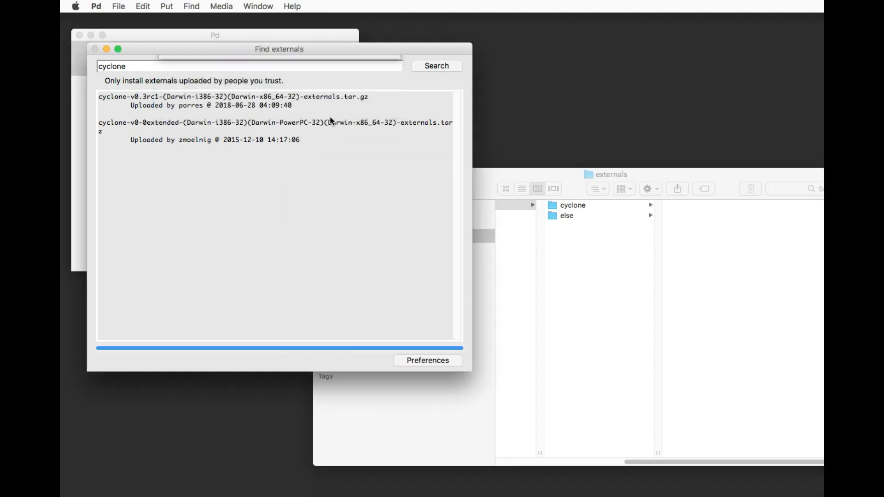
- Switch to Finder and look through the else folder's files, previewing allpass.rev~.pd_darwin
left_click(590, 215)
left_click(590, 215)
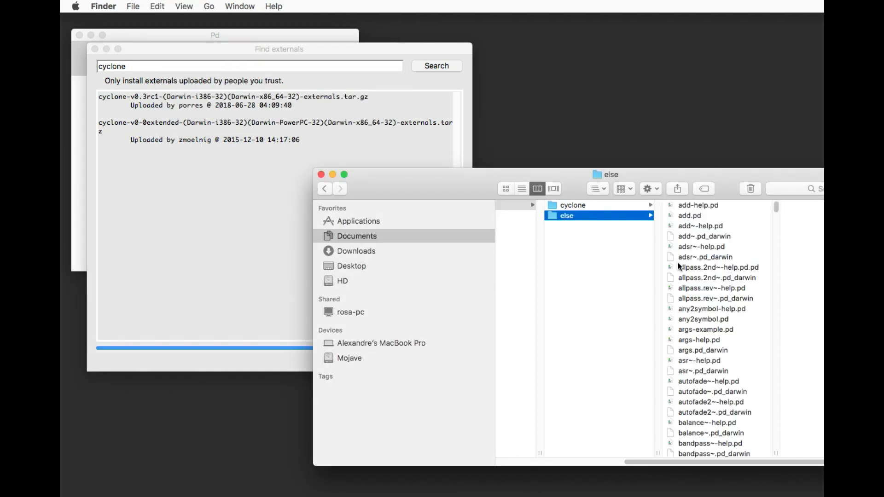
left_click(686, 299)
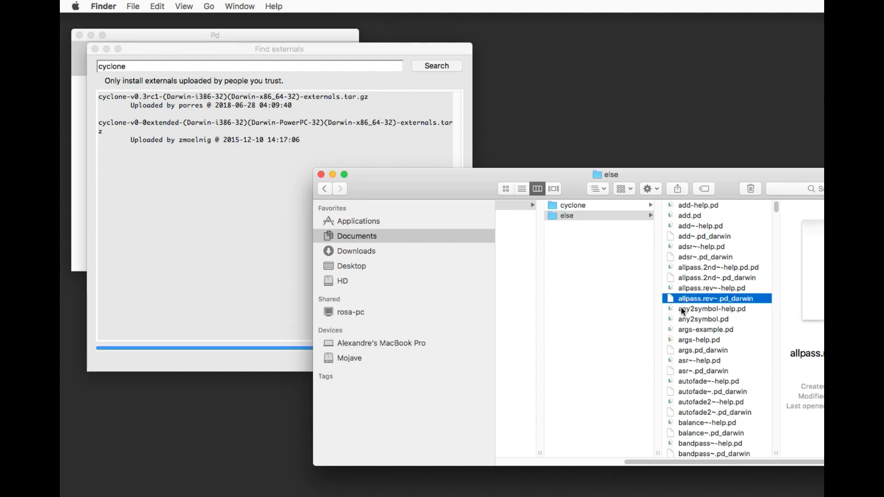
scroll(683, 306, "down", 10)
scroll(682, 311, "up", 10)
- Look through the cyclone folder's files from cycle-help.pd to cyclone.pd_darwin
left_click(618, 207)
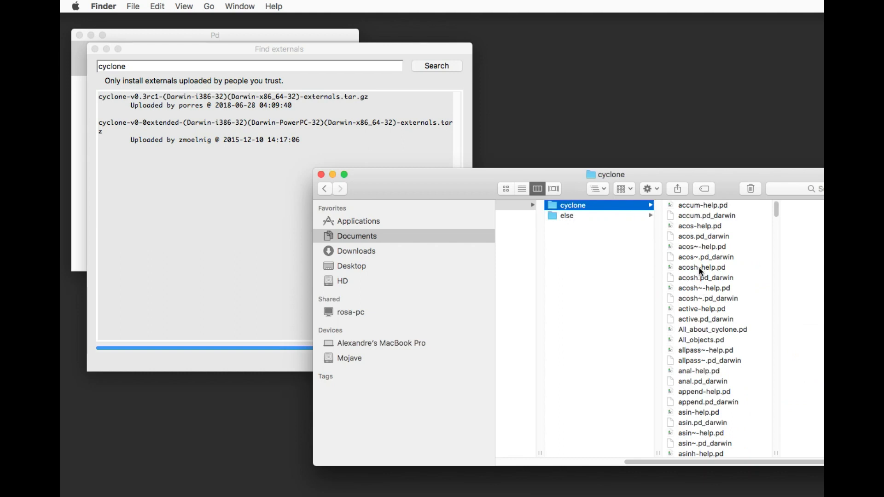
scroll(699, 267, "down", 2)
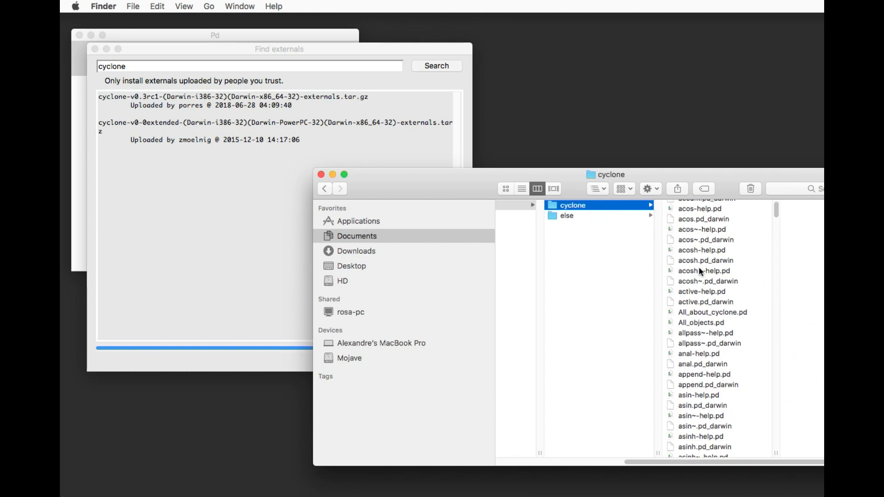
left_click(698, 268)
type("cy")
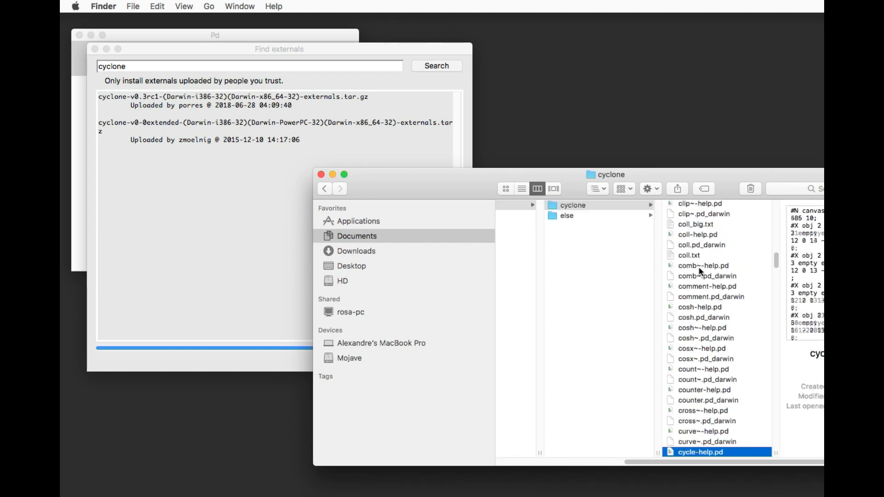
key("Down")
key("Down")
key("Down")
key("Down")
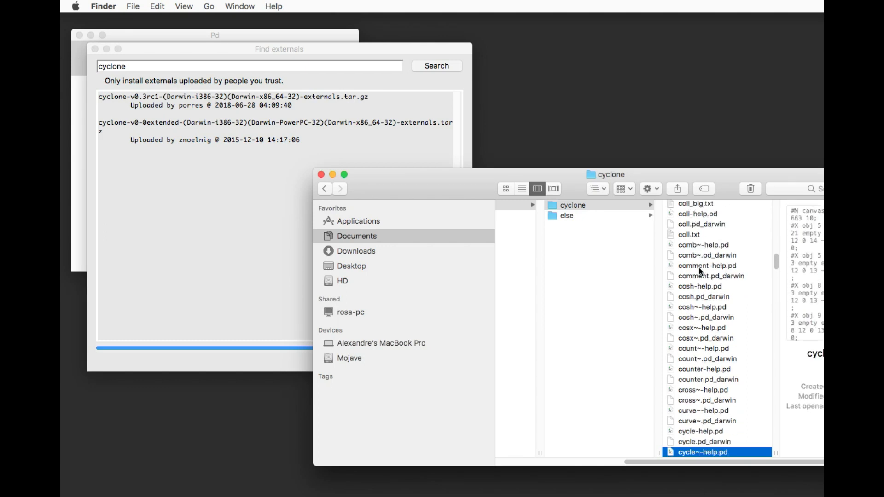
key("Down")
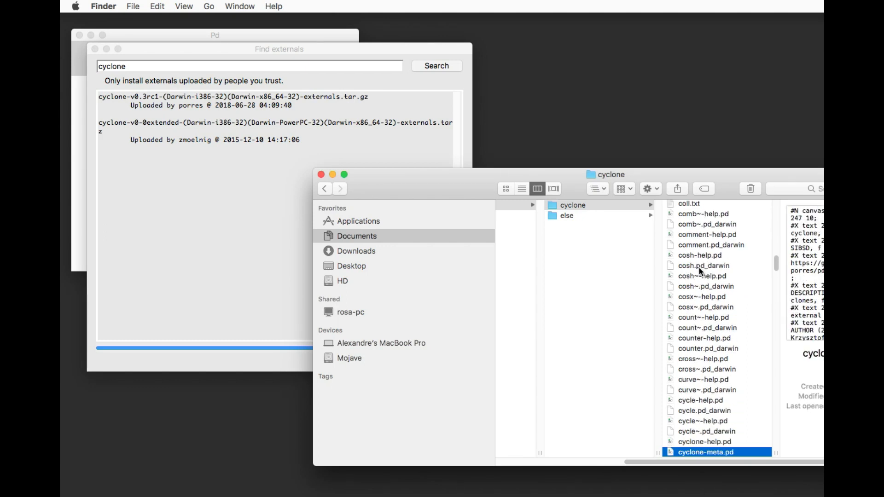
key("Down")
key("Down")
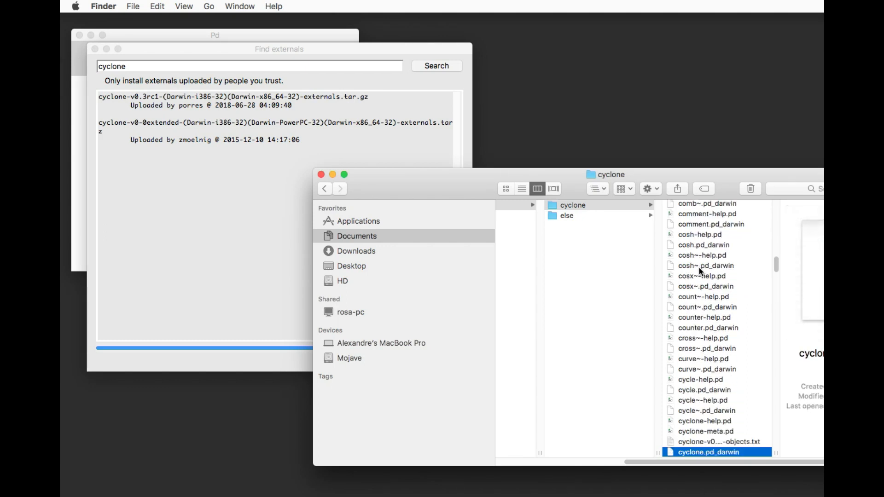
scroll(701, 271, "down", 10)
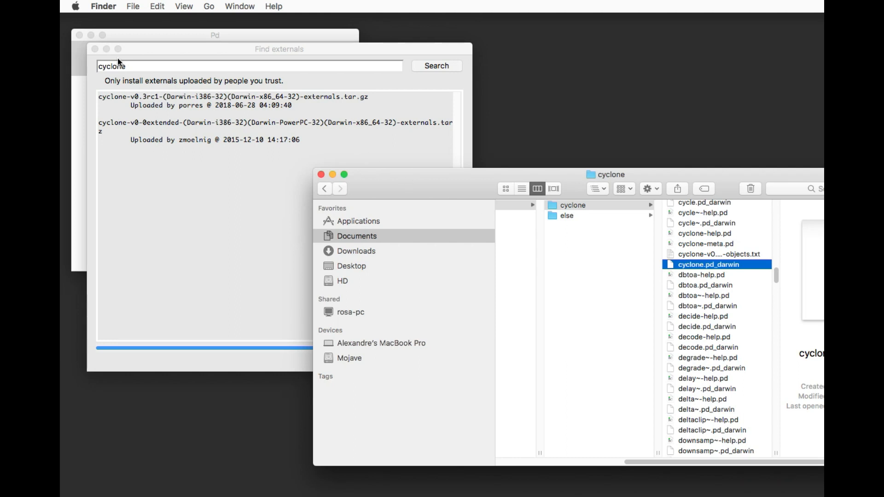
- Add cyclone as a new library to load on startup and apply the startup settings
left_click(129, 37)
left_click(95, 6)
mouse_move(138, 38)
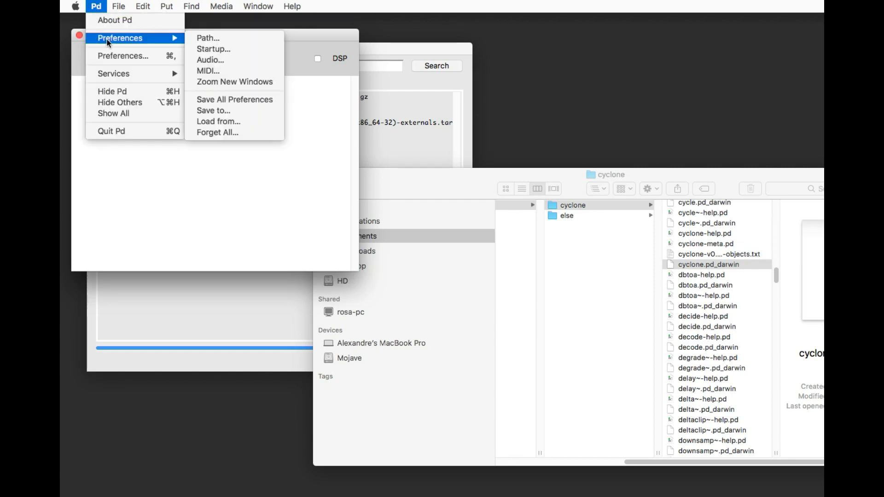
left_click(195, 51)
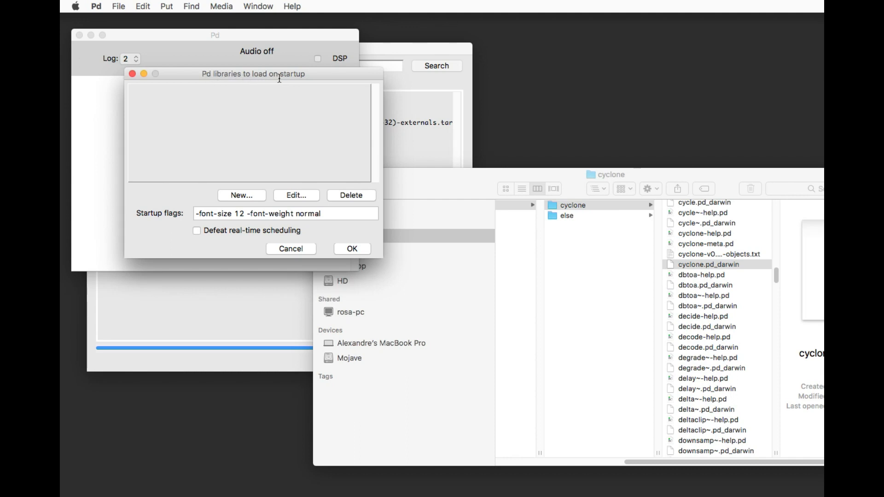
left_click(228, 195)
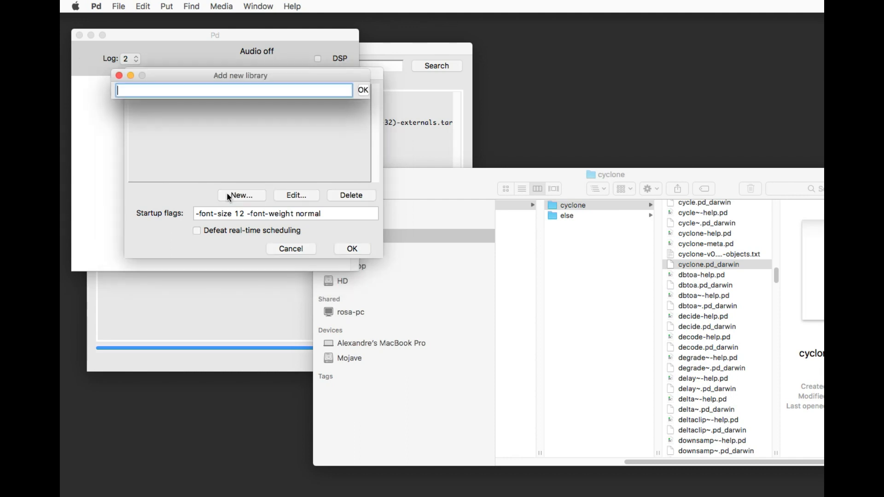
type("cyclone")
left_click(363, 90)
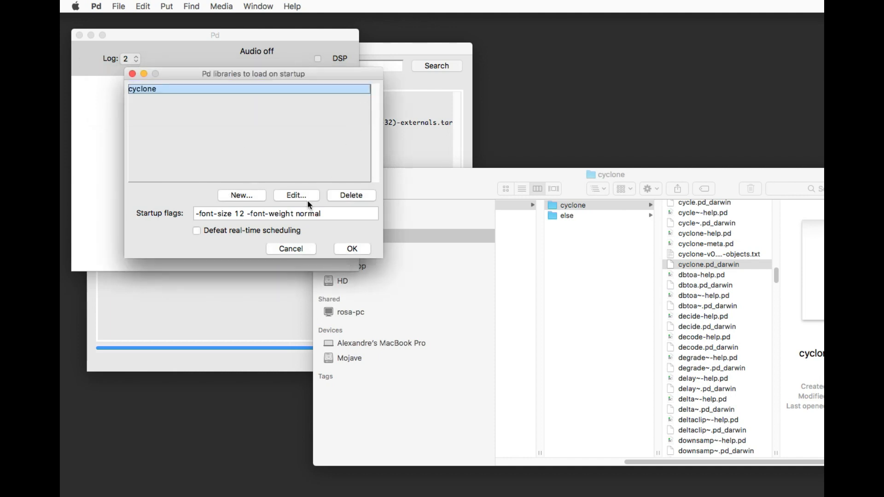
left_click(353, 248)
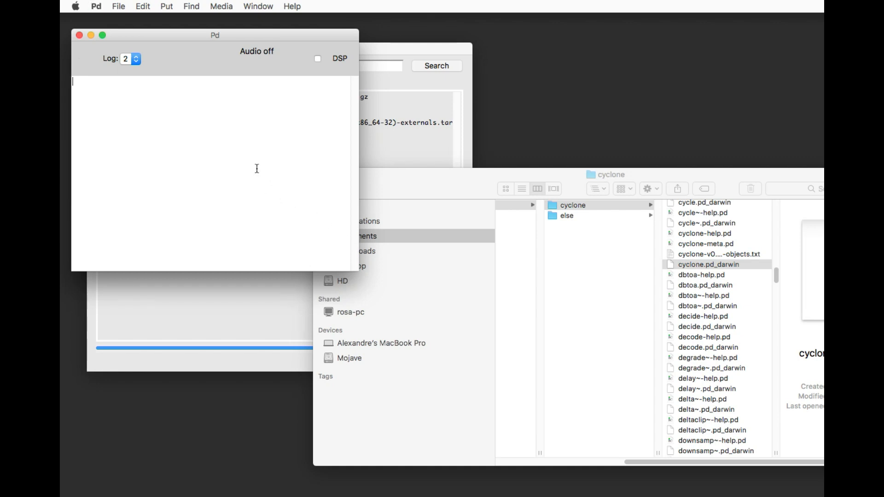
- Quit Pd and relaunch pd-0.49-1 so the startup library gets loaded
key("super+q")
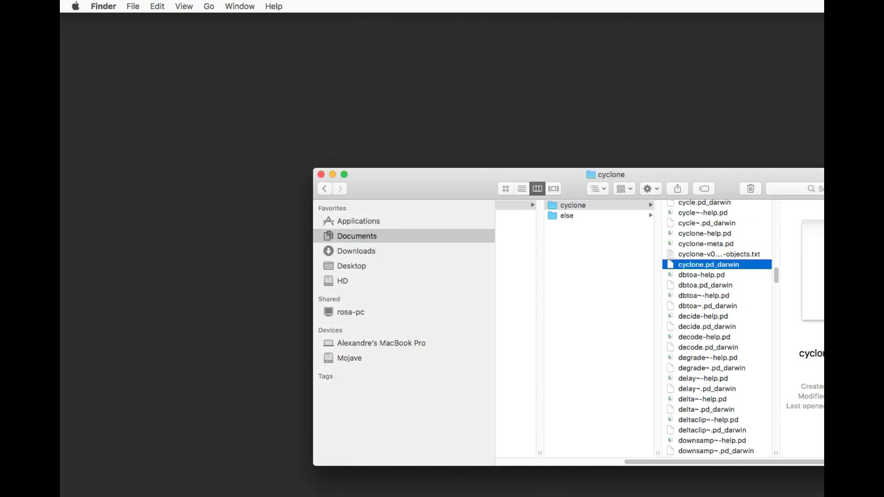
key("super+space")
type("pd")
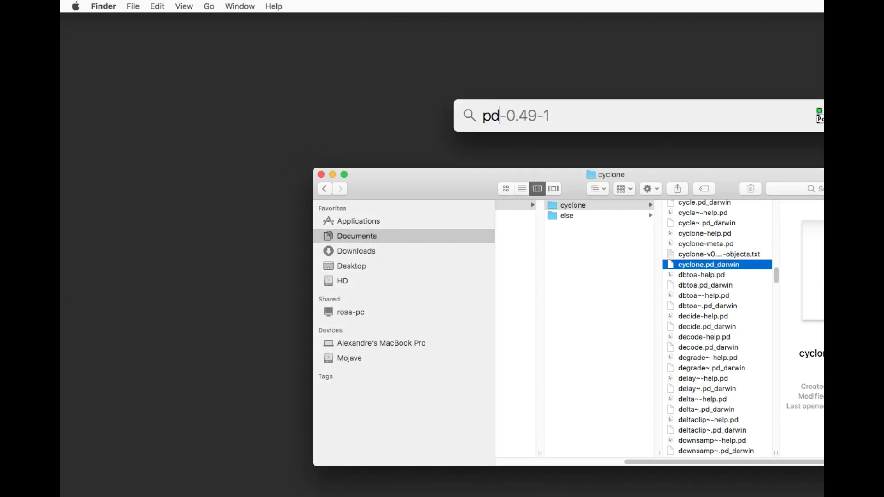
key("Return")
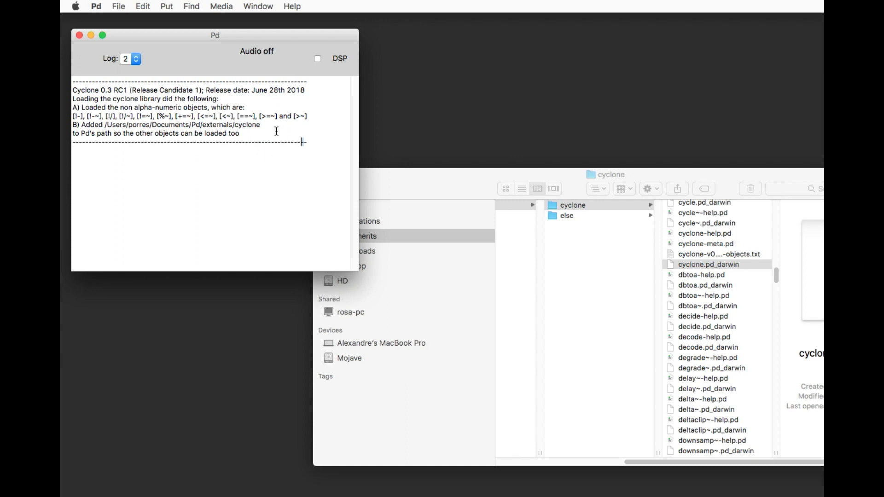
- Read the cyclone loading message in the Pd console, highlighting the non-alphanumeric objects and the added path
key("super+a")
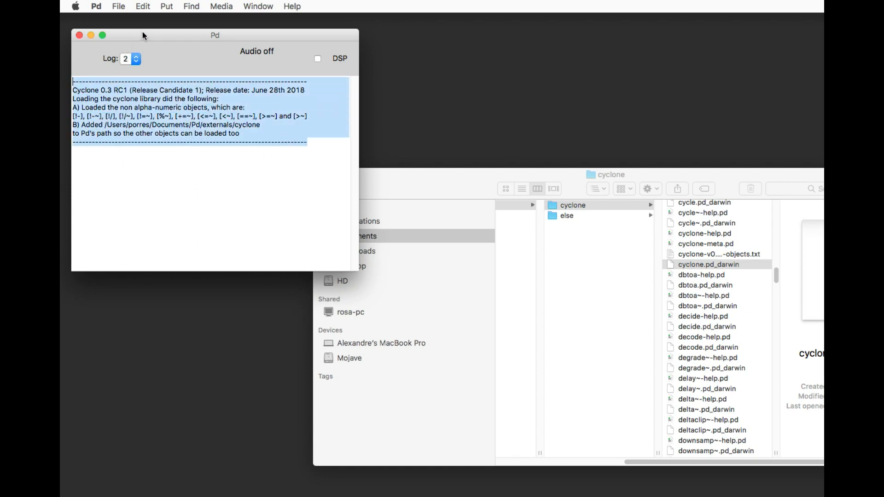
left_click_drag(144, 36, 194, 56)
left_click(189, 135)
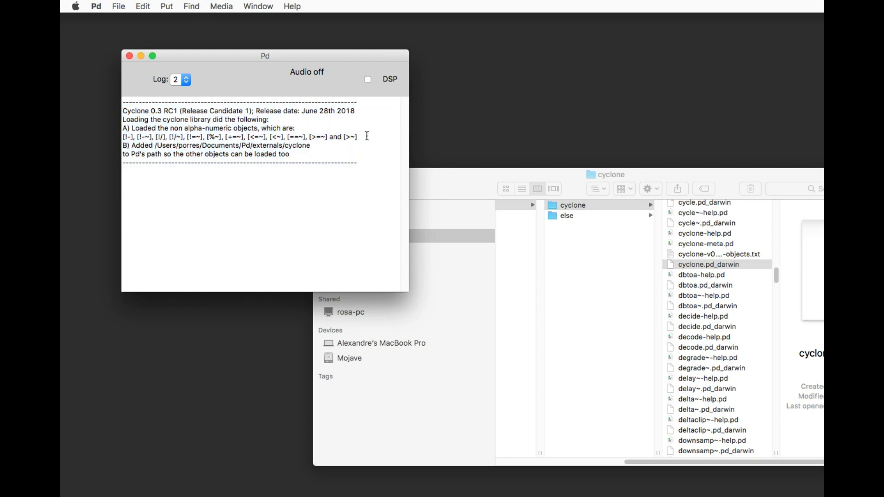
left_click_drag(367, 135, 114, 137)
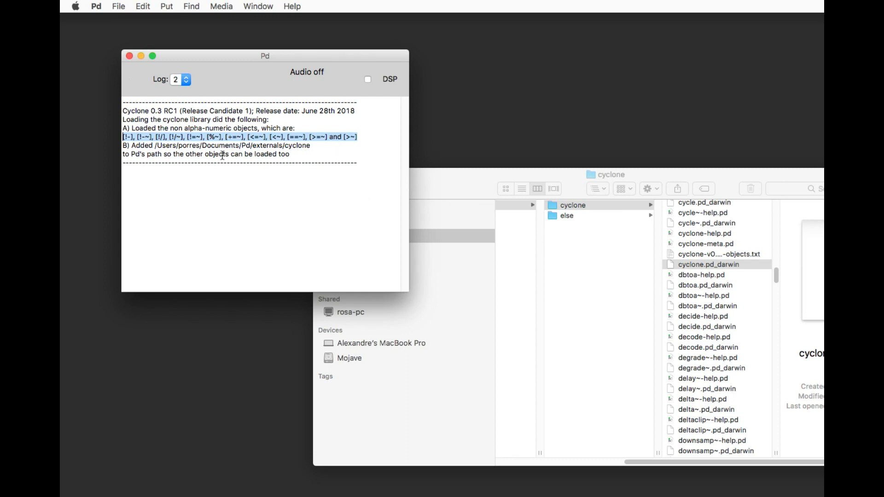
left_click_drag(307, 156, 122, 146)
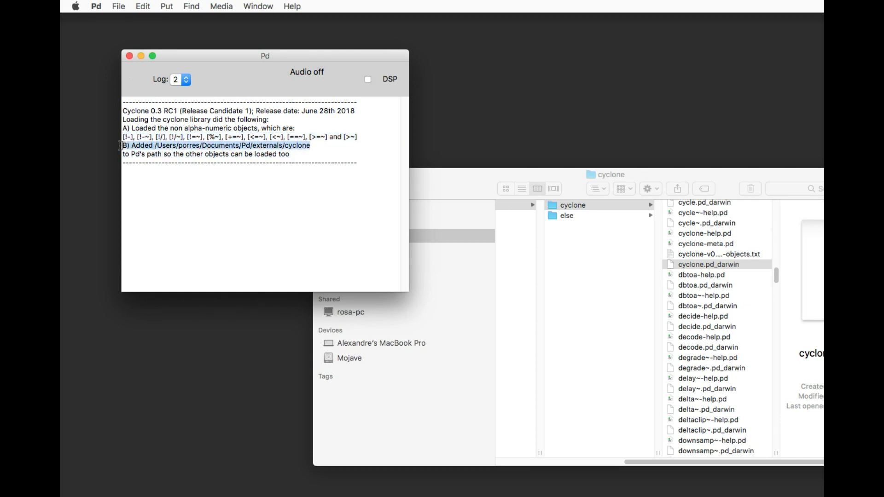
- Check the search path list for the cyclone folder and close it, returning to the Pd console
left_click(96, 6)
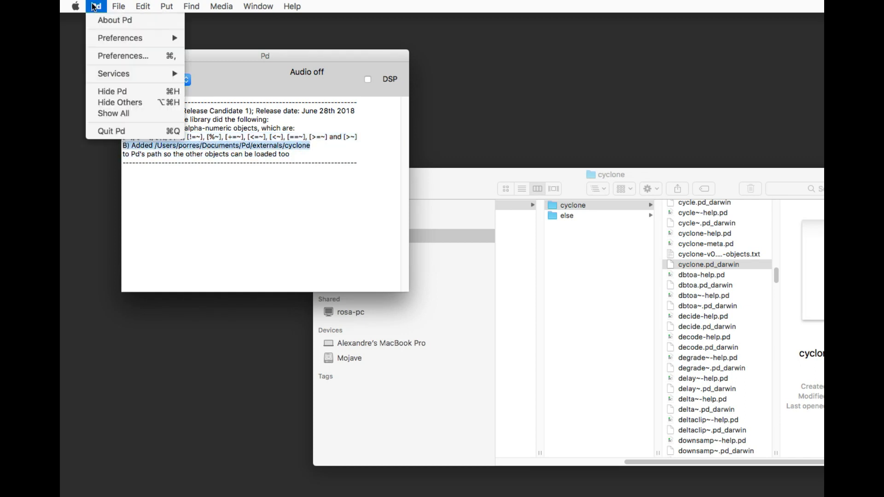
mouse_move(103, 37)
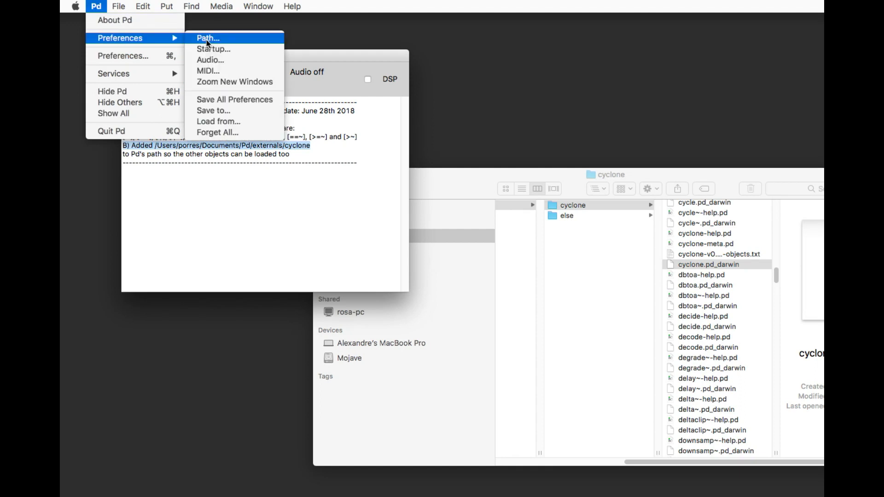
left_click(207, 39)
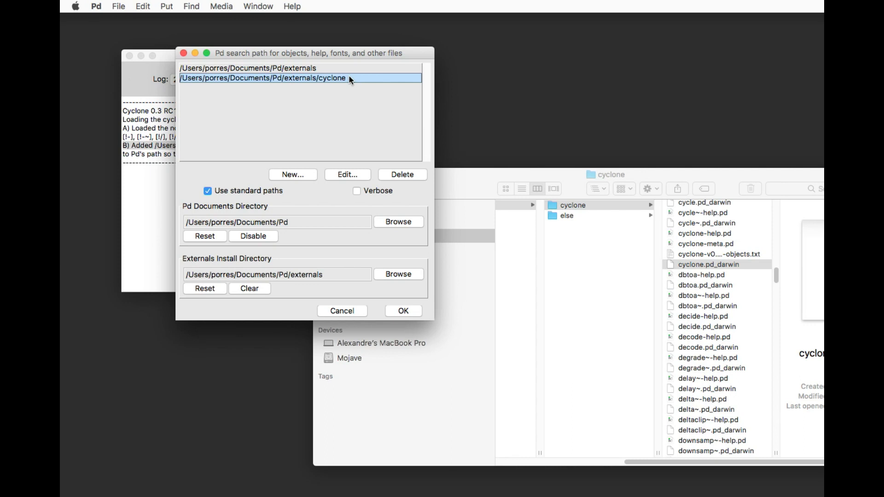
left_click(404, 311)
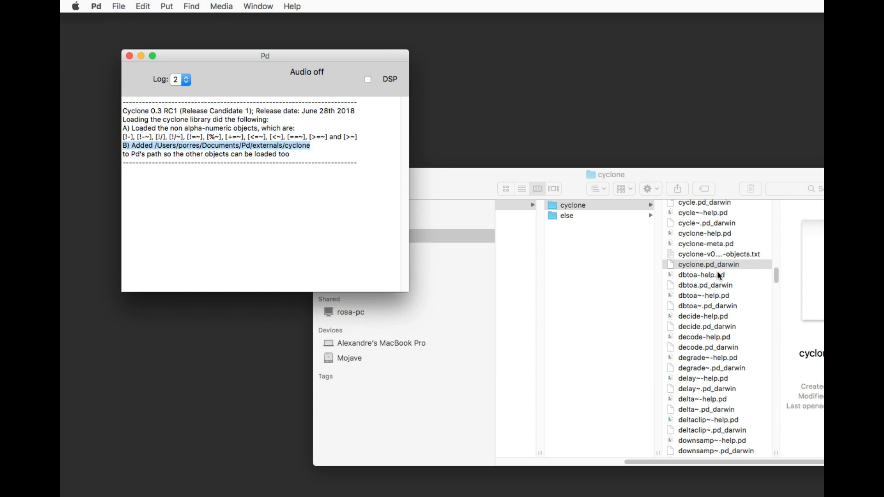
left_click(704, 266)
left_click(361, 133)
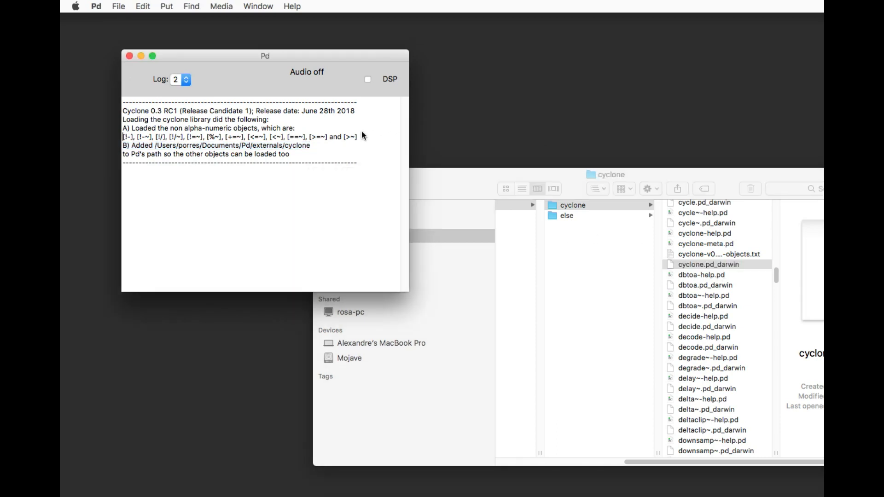
- Create a new patch and put a +=~ object in it
key("super+n")
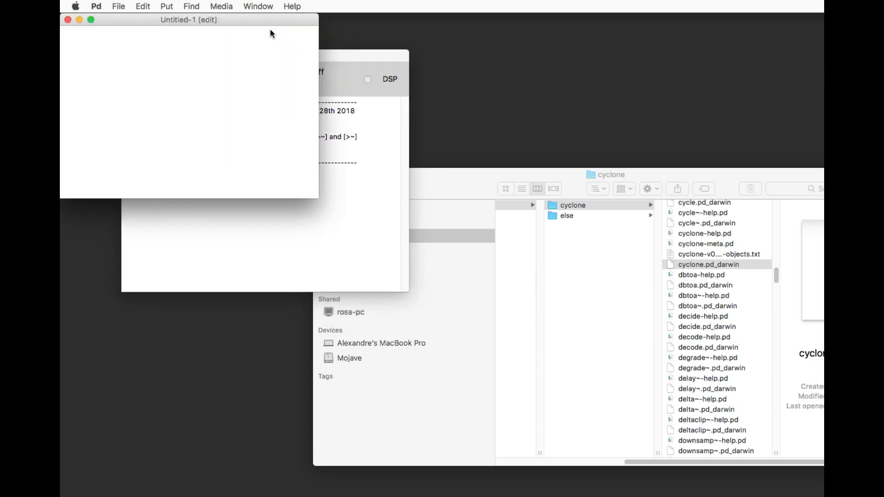
key("super+1")
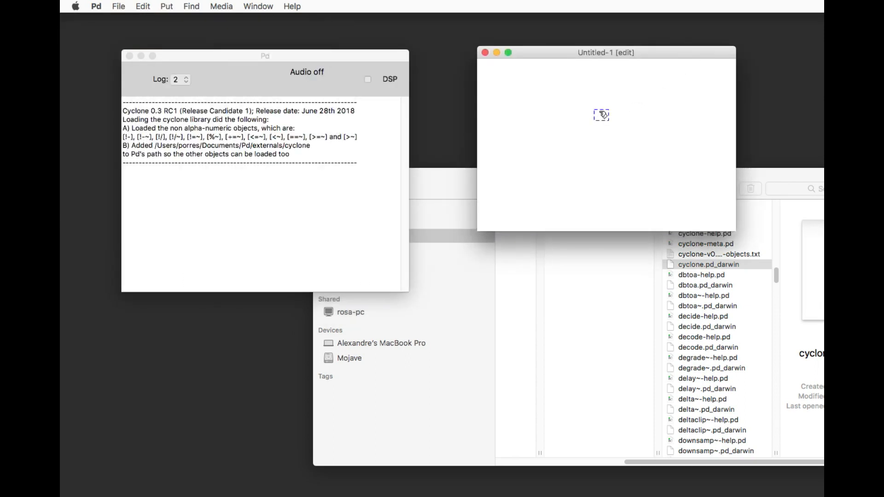
type("+~")
left_click(637, 92)
left_click(605, 114)
key("BackSpace")
type("+=~")
left_click(632, 120)
- Open the help patch of the +=~ object and move it clear of the new patch
right_click(599, 114)
left_click(613, 134)
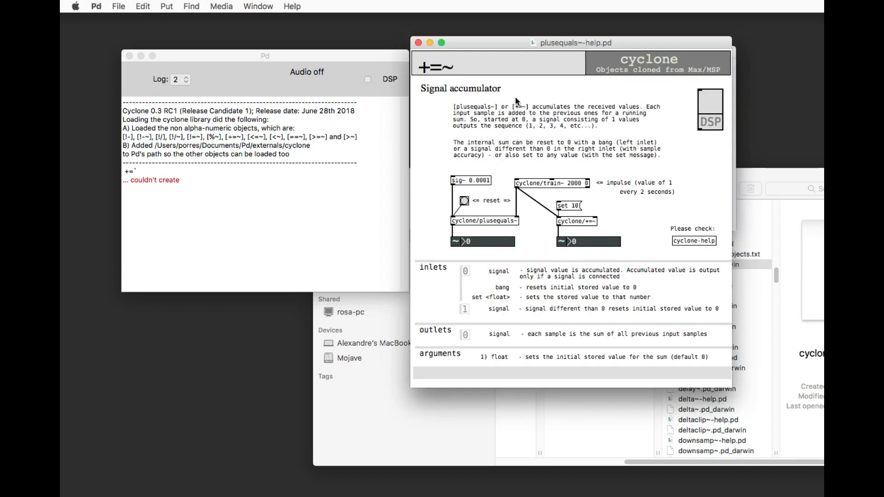
left_click_drag(516, 48, 330, 27)
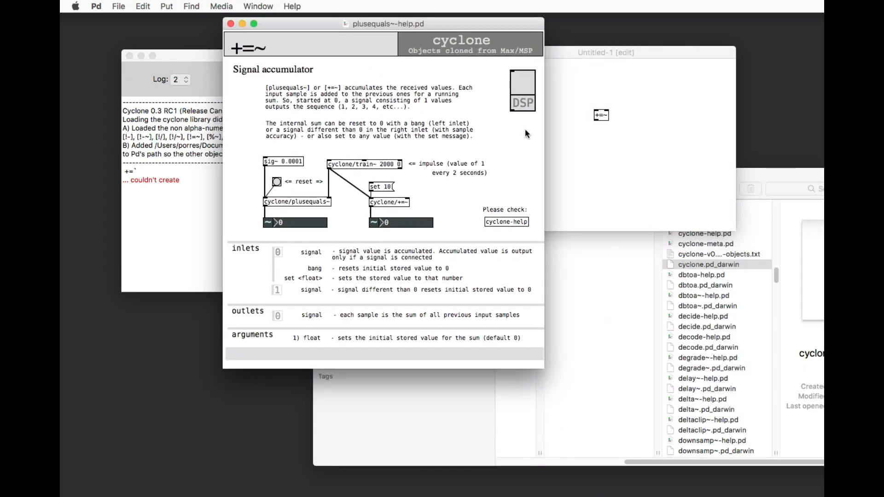
- Turn on edit mode in the help patch and inspect the prefixed objects cyclone/plusequals~ and cyclone/+=~
key("super+e")
double_click(401, 202)
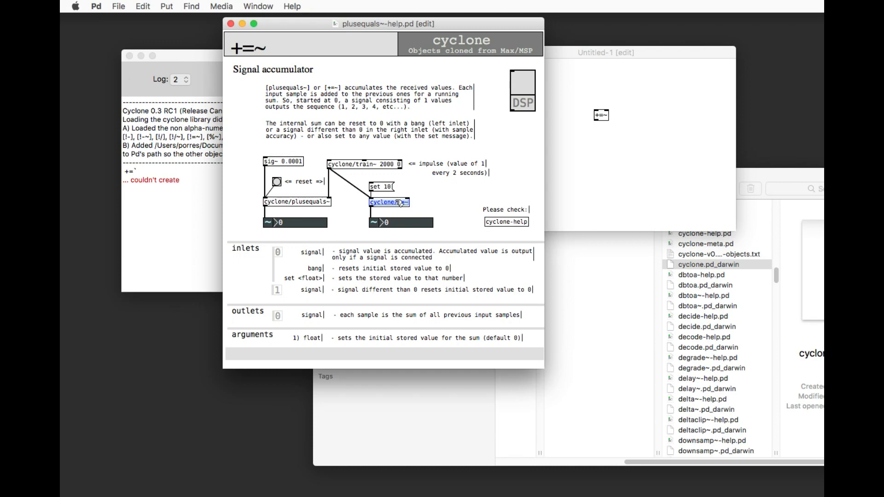
left_click_drag(350, 208, 351, 198)
left_click_drag(413, 210, 362, 202)
left_click(603, 178)
left_click(425, 125)
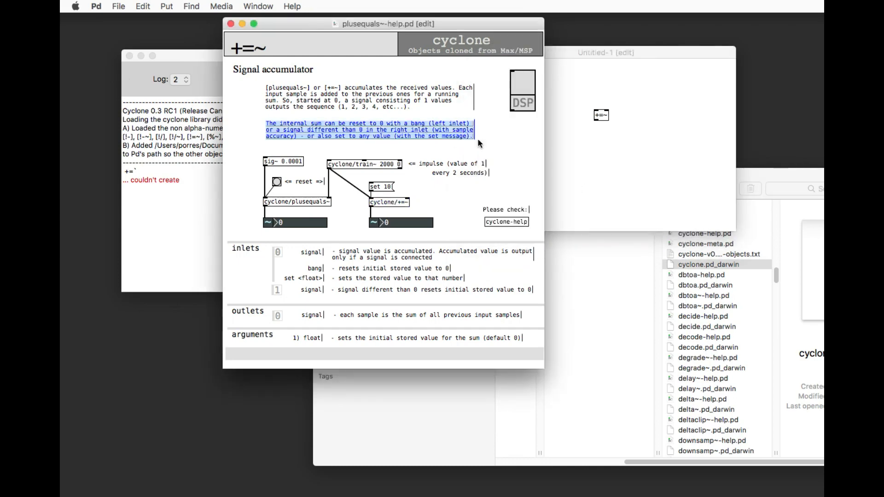
left_click(493, 138)
- Switch to Finder, open adsr~-help.pd from the else folder to view its prefixed objects, and close it
left_click(699, 309)
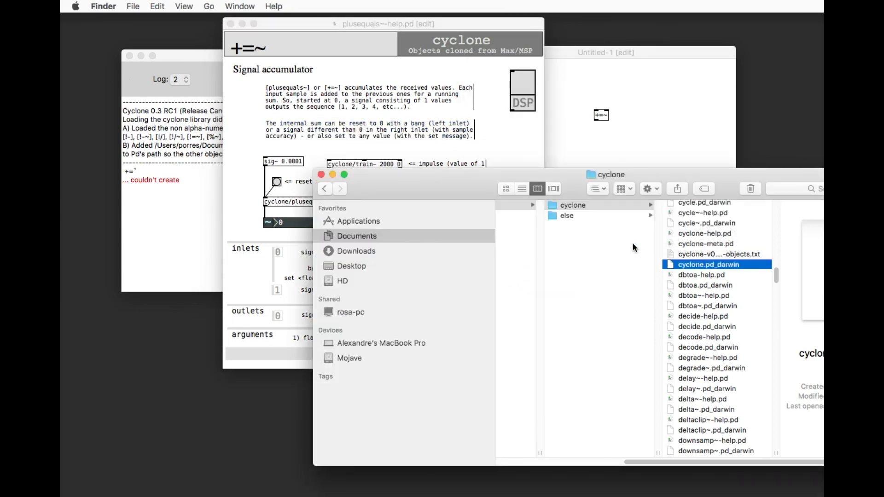
left_click(585, 212)
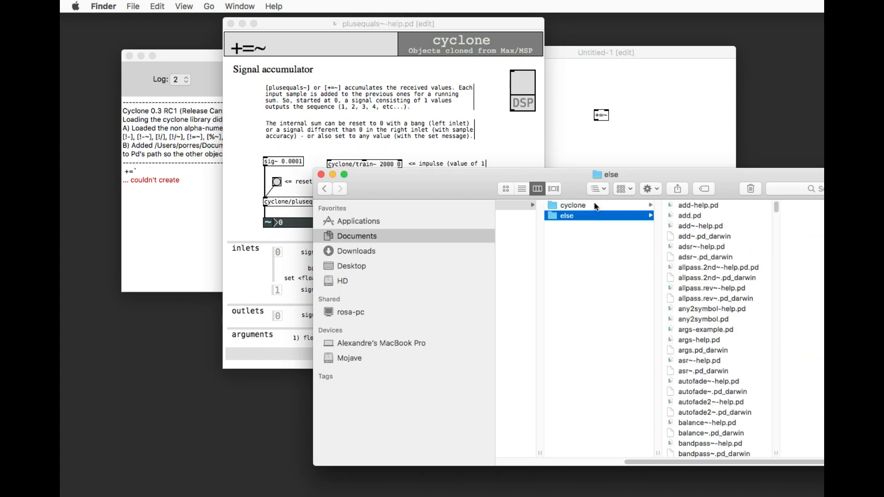
left_click(620, 208)
double_click(698, 250)
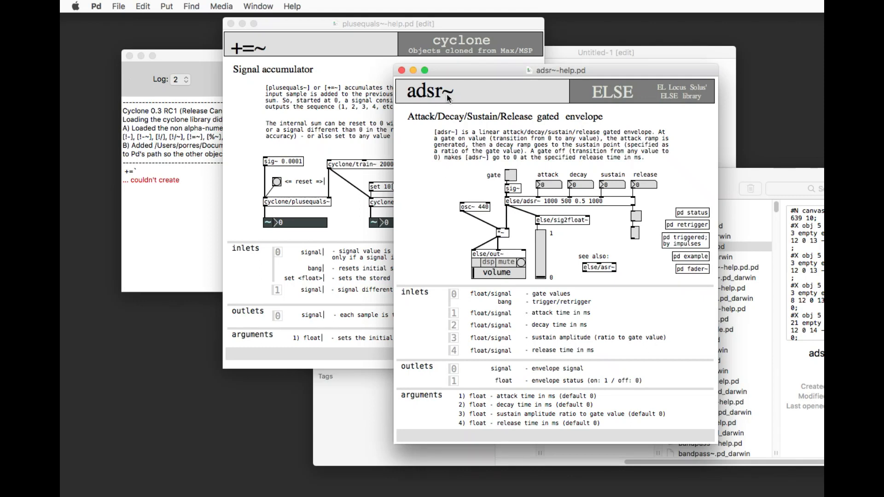
left_click(400, 71)
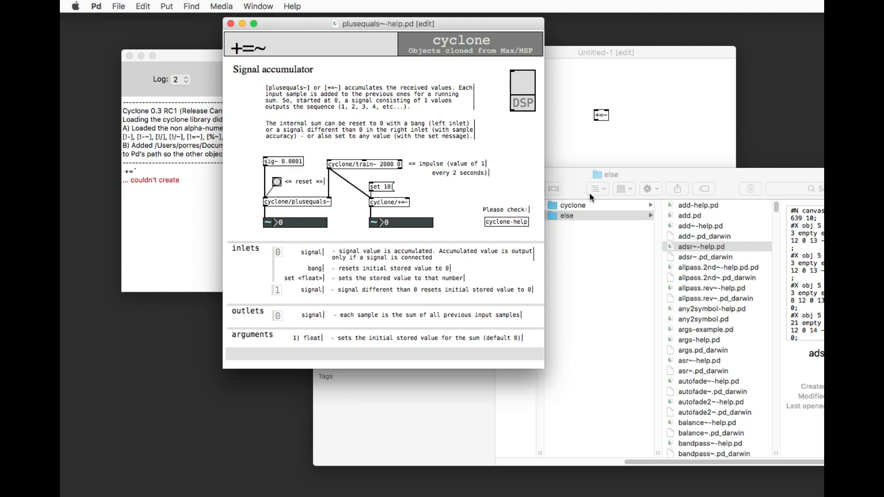
- Highlight >~ in the Pd console's object list and replace the patch's +=~ object with cyclone/>~
left_click(200, 167)
left_click_drag(310, 136, 356, 137)
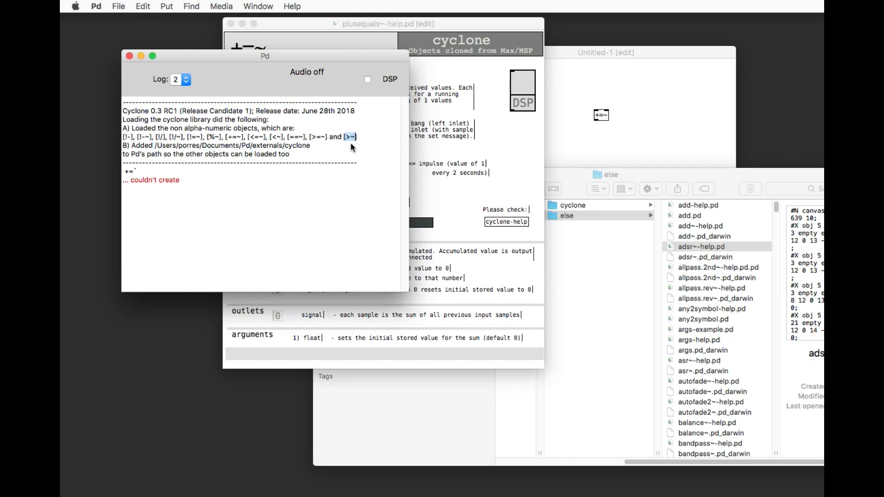
left_click(489, 144)
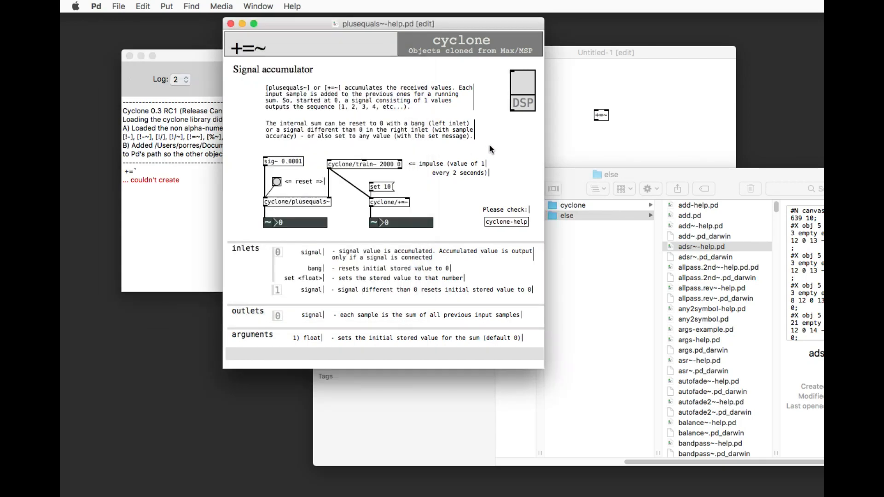
left_click(578, 140)
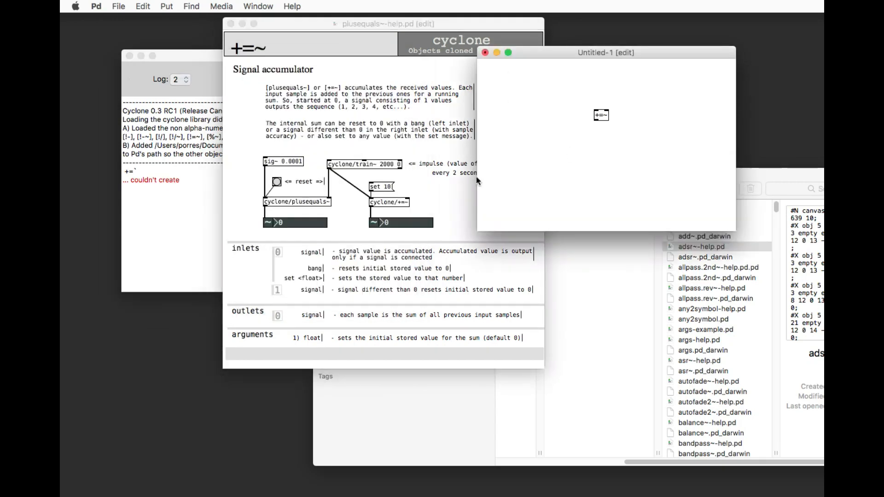
double_click(603, 118)
type("cyclone/>~")
left_click(629, 97)
- Add a cycle~ object without library prefix below cyclone/>~ in the untitled patch
left_click(758, 352)
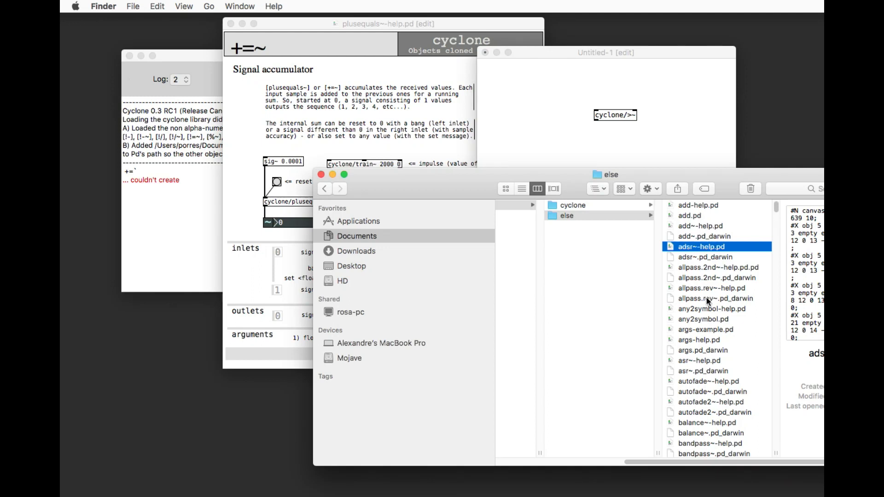
left_click(557, 78)
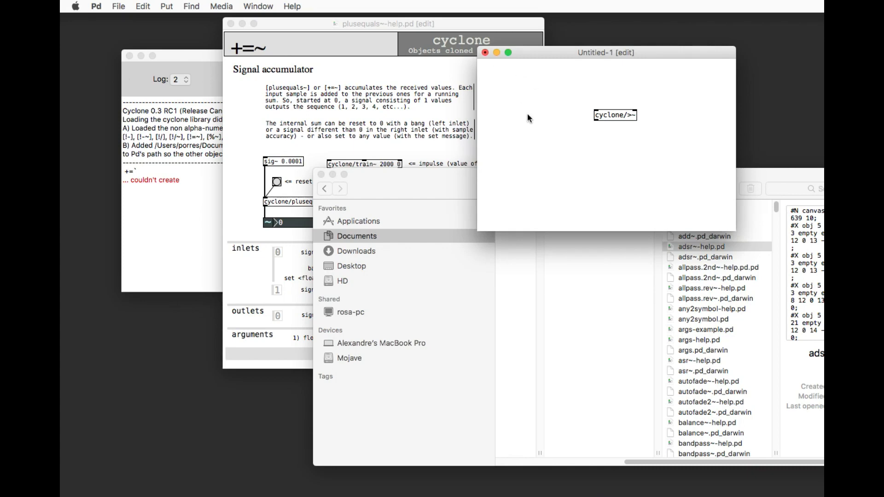
key("super+1")
type("cycle~")
left_click(581, 148)
- Close the untitled patch without saving and close the plusequals~ help patch
left_click(486, 52)
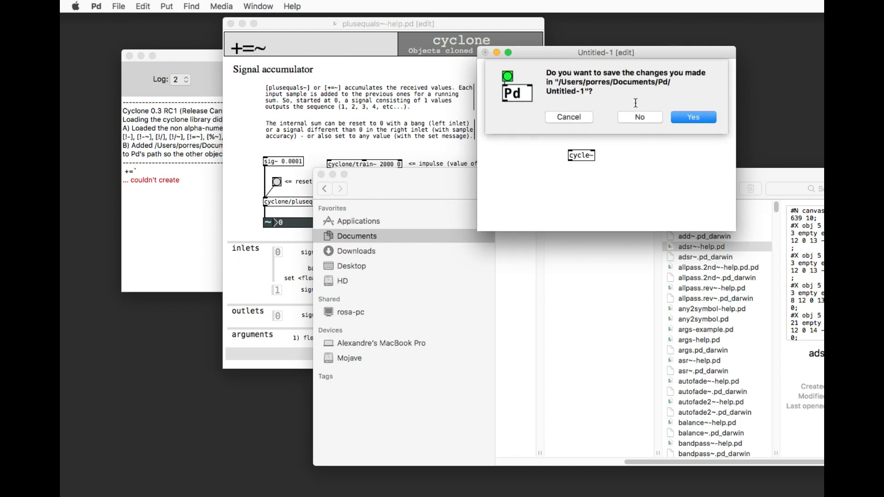
left_click(639, 118)
left_click(232, 24)
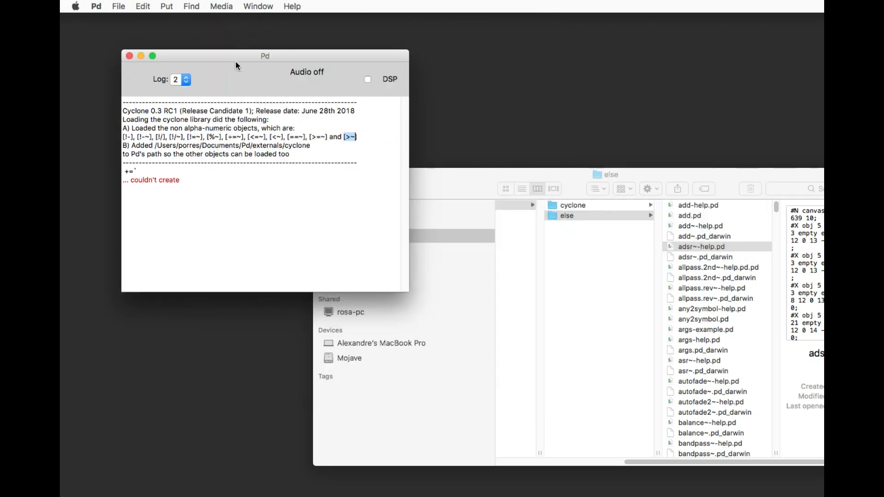
- Remove cyclone from the libraries loaded on startup and apply the change
left_click(96, 6)
mouse_move(164, 41)
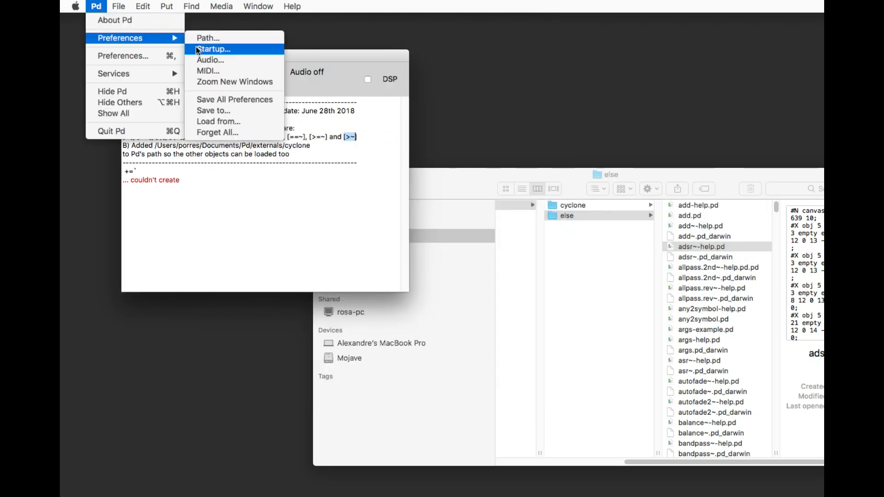
left_click(218, 48)
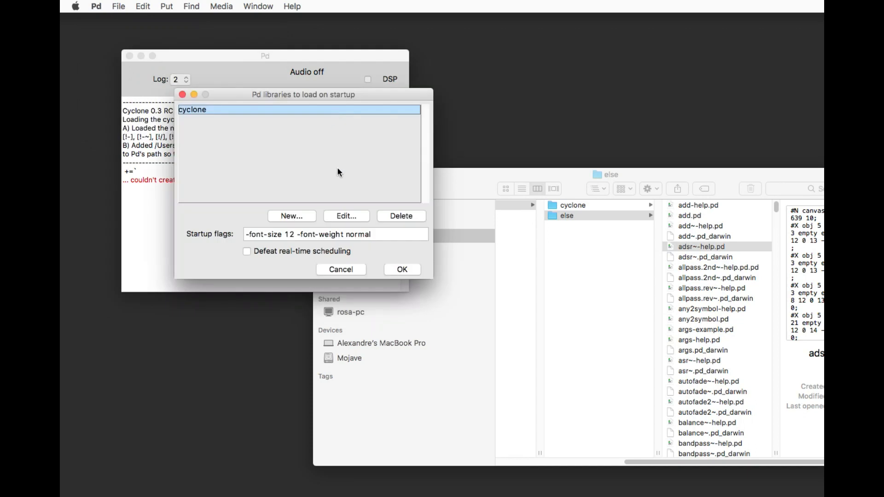
left_click(402, 216)
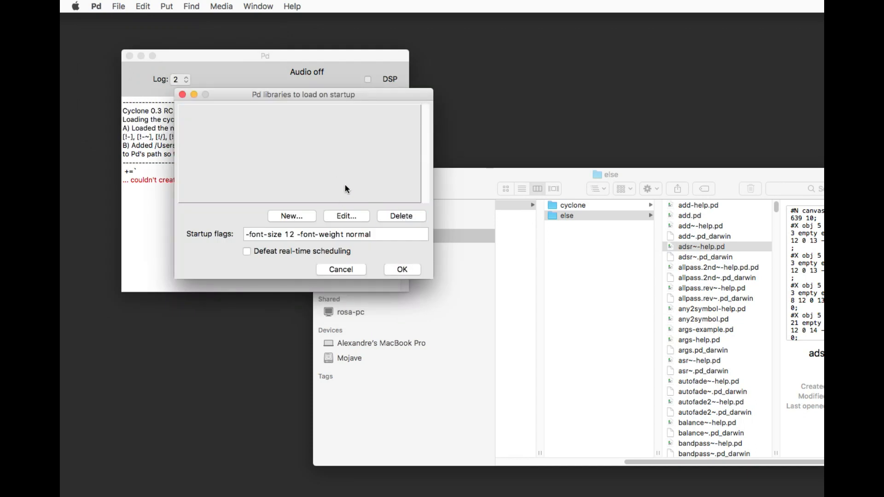
left_click(402, 269)
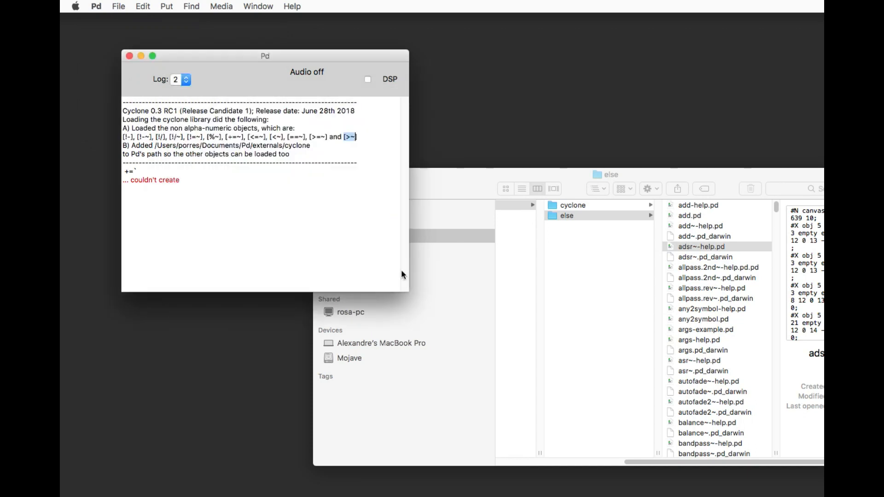
- Quit Pd and relaunch Pd-0.49-1
key("super+q")
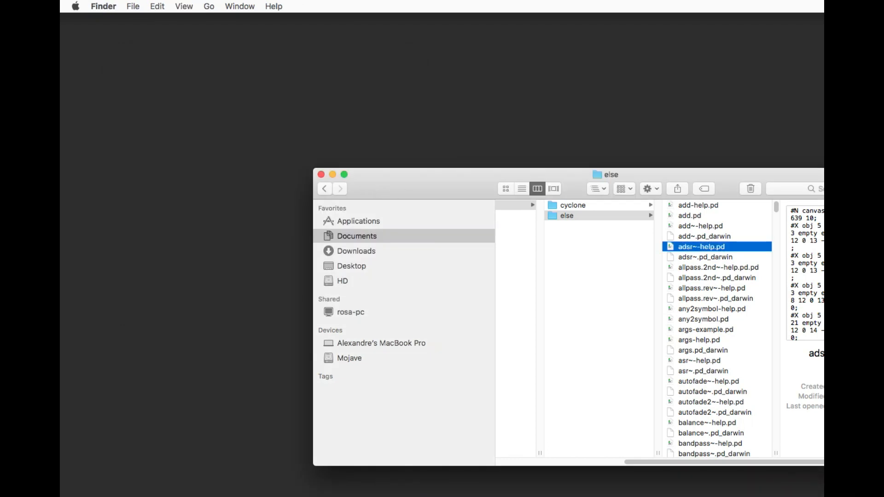
key("super+space")
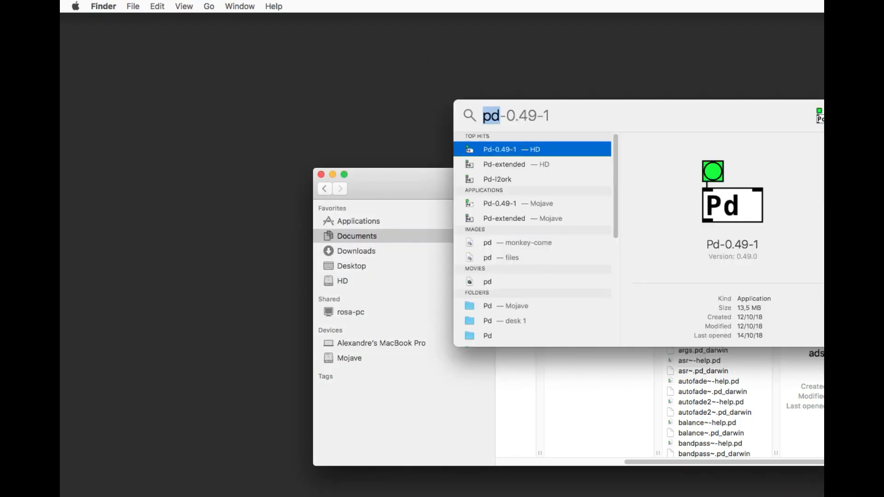
key("Right")
type("-")
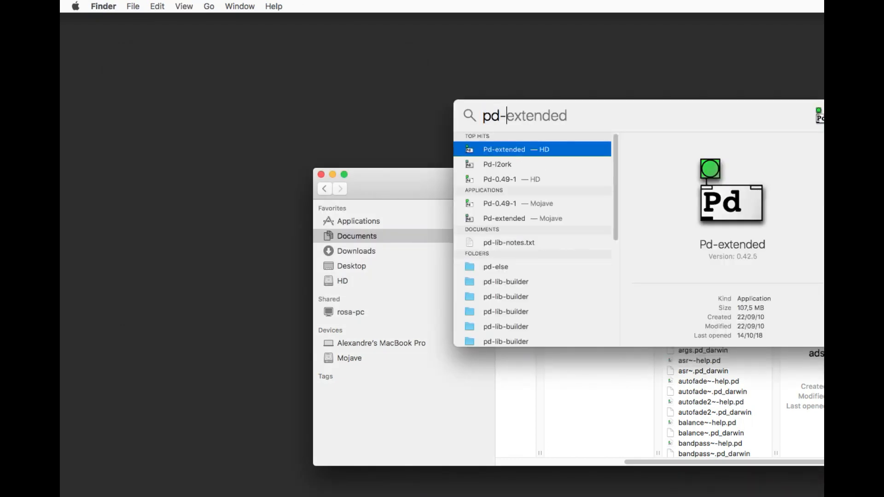
type("0.49-1")
key("Return")
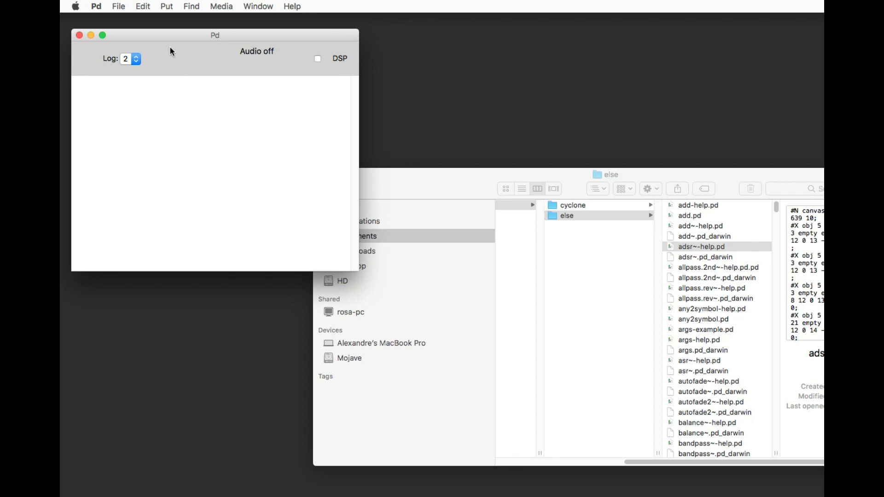
- Create a new patch with a declare -lib cyclone object and highlight cyclone's loading message in the Pd console
key("super+n")
left_click_drag(156, 14, 510, 52)
type("declare ")
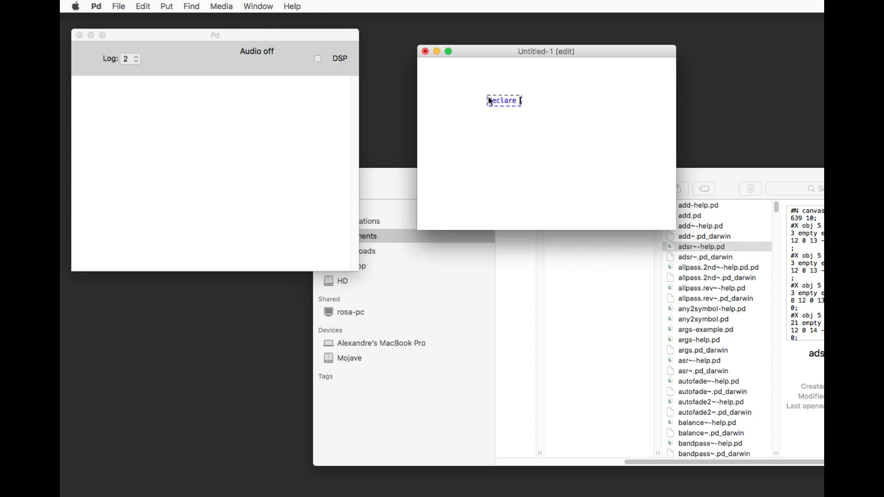
type("-lib cyclon")
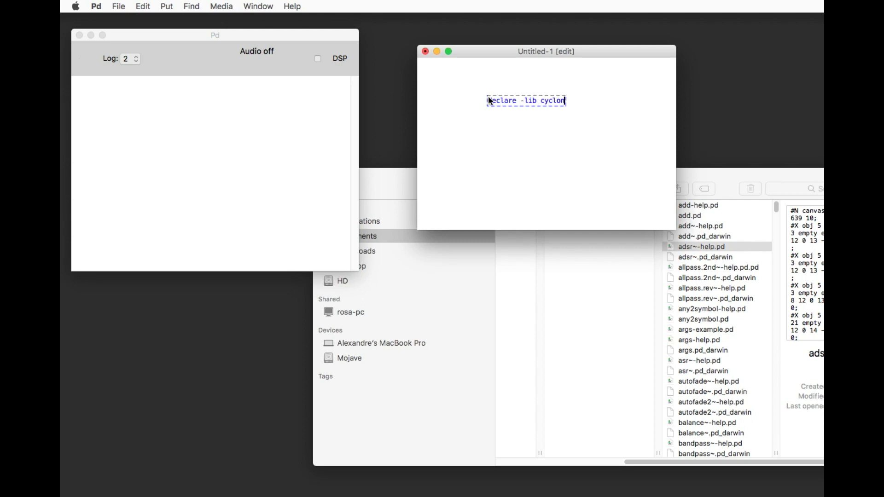
type("e")
left_click(490, 81)
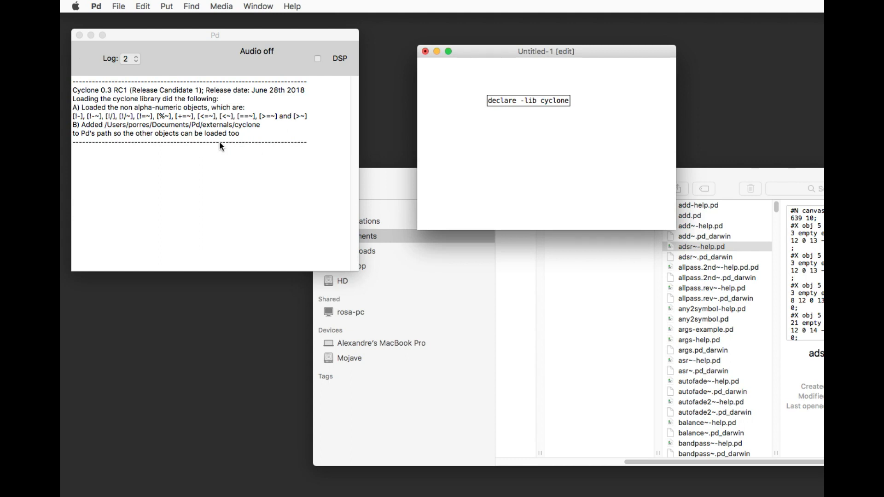
left_click_drag(316, 150, 61, 77)
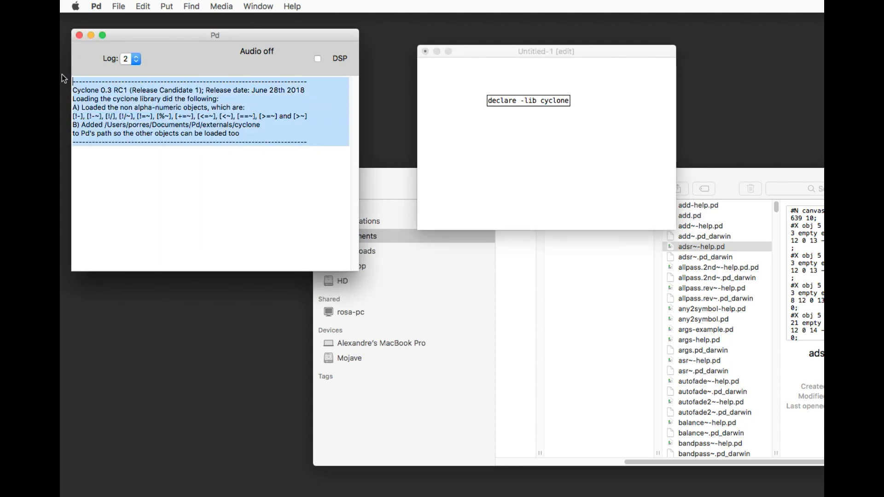
left_click(512, 148)
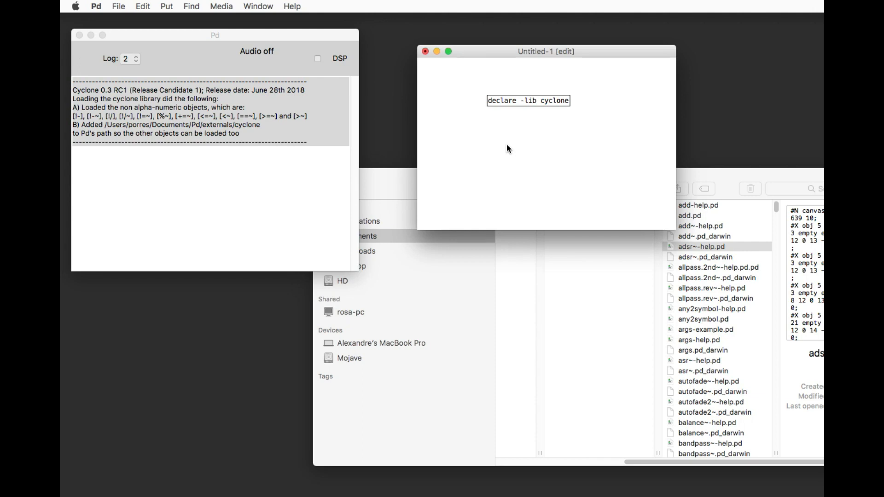
- Add an else/sine~ object below the declare object in the untitled patch
key("super+1")
type("else/sine~")
left_click(539, 166)
- Add the else folder inside Documents/Pd/externals to Pd's search path list
left_click(94, 7)
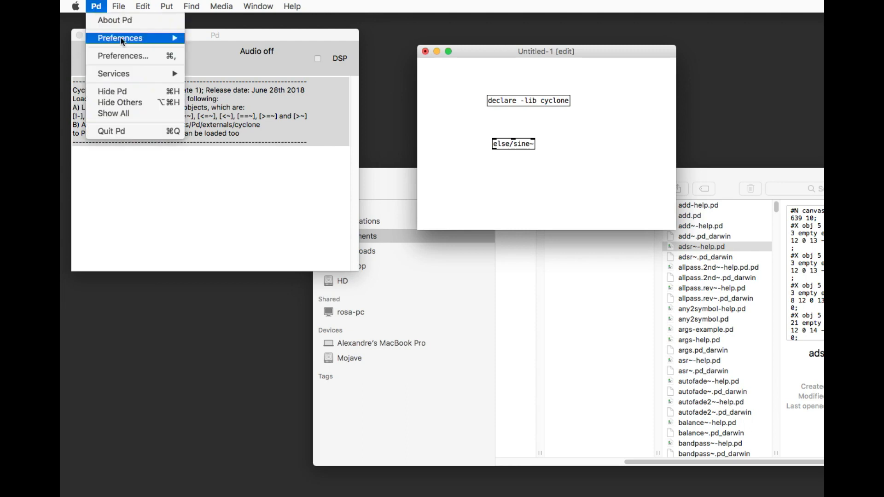
mouse_move(181, 42)
left_click(229, 38)
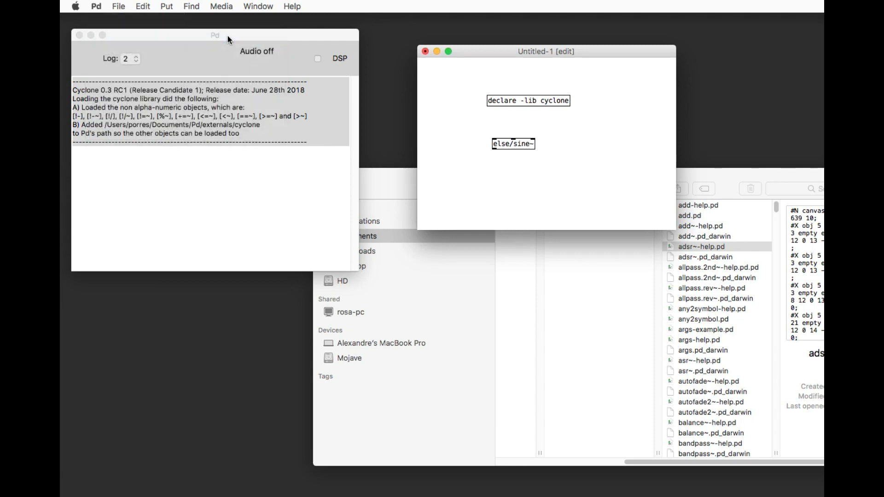
left_click(554, 172)
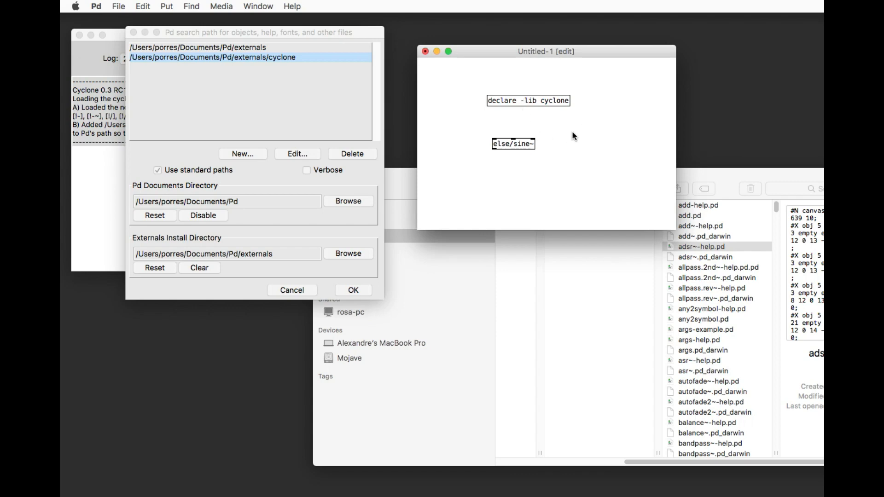
left_click(277, 73)
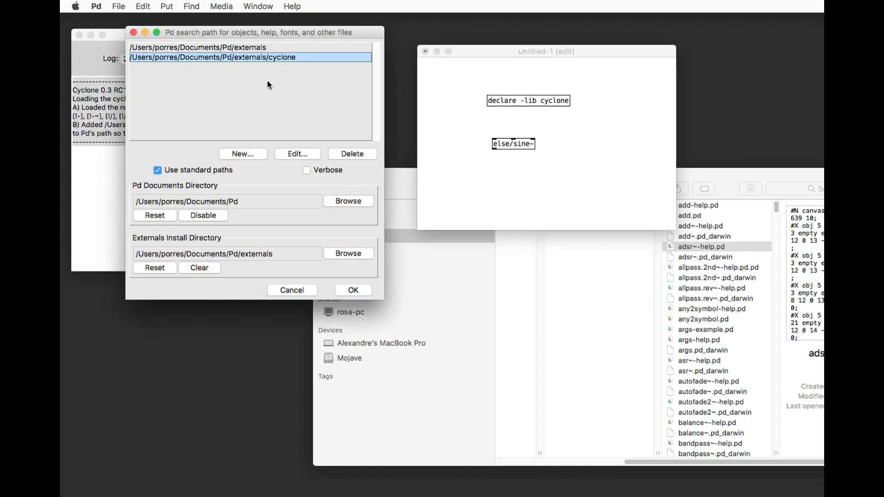
left_click(250, 153)
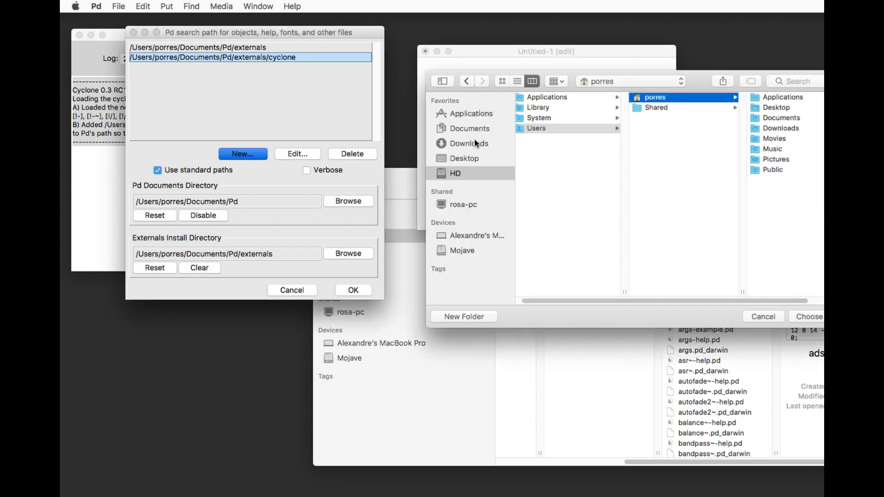
left_click(468, 155)
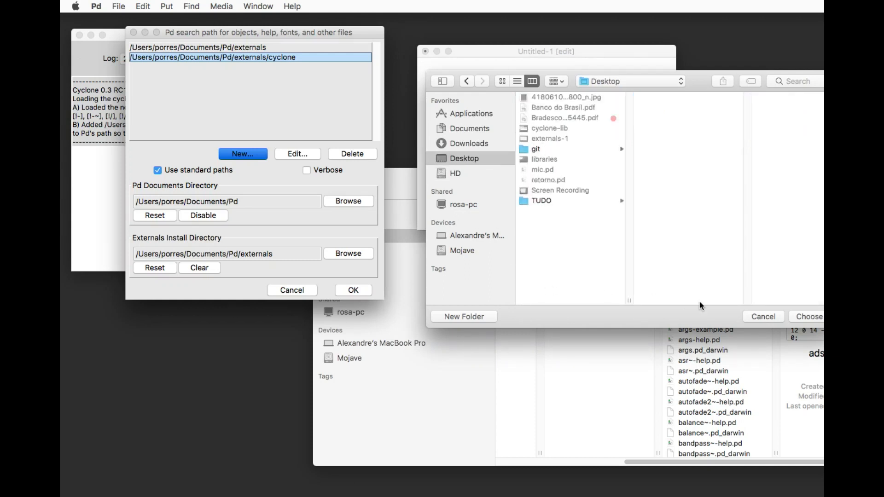
left_click(471, 131)
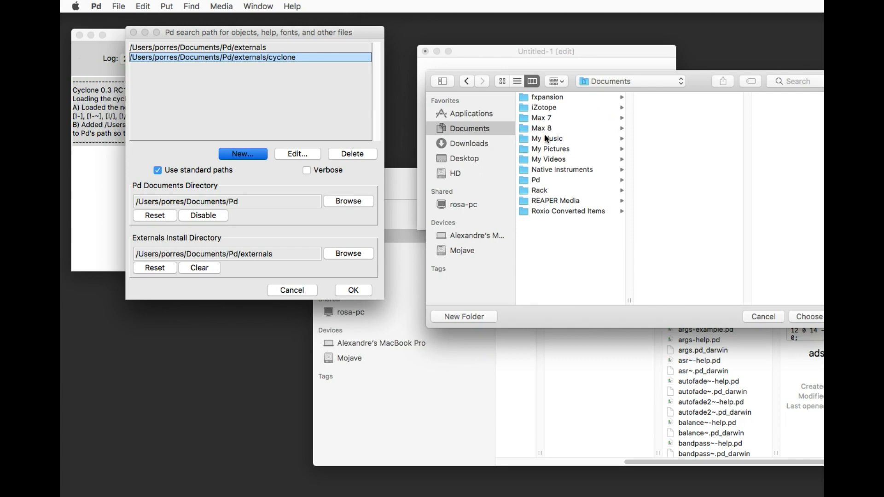
left_click(547, 181)
left_click(656, 98)
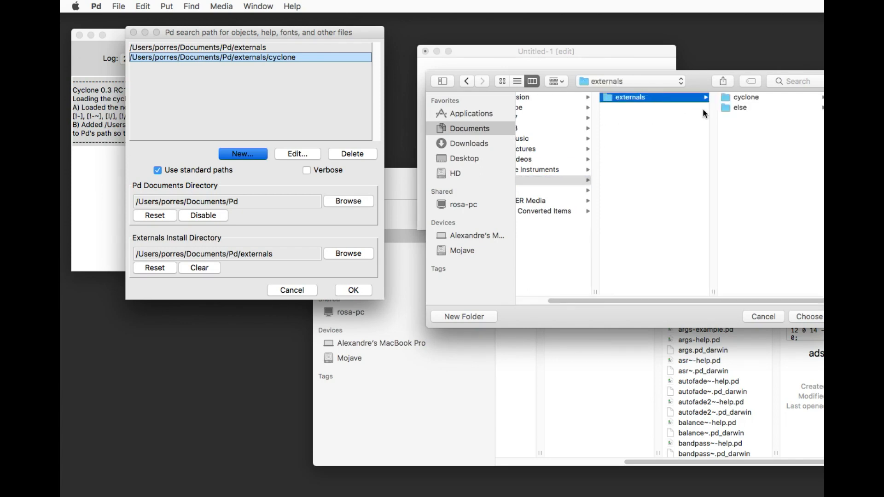
left_click(738, 108)
left_click(809, 316)
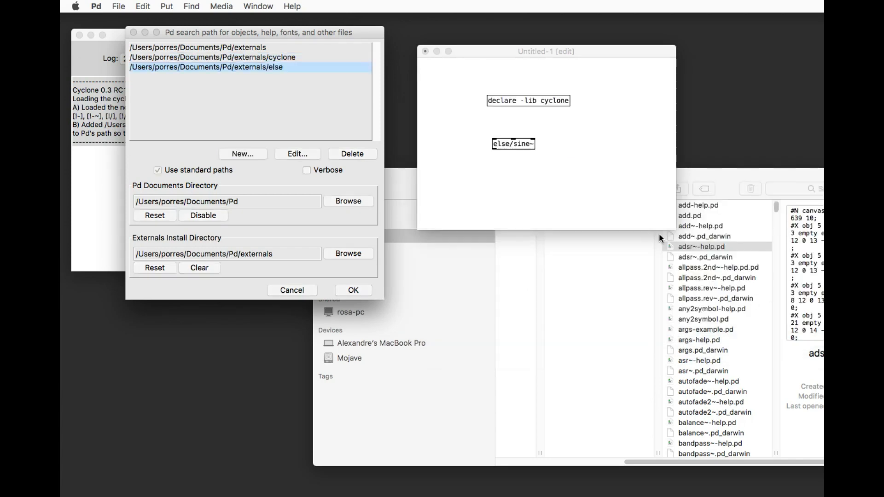
left_click(589, 172)
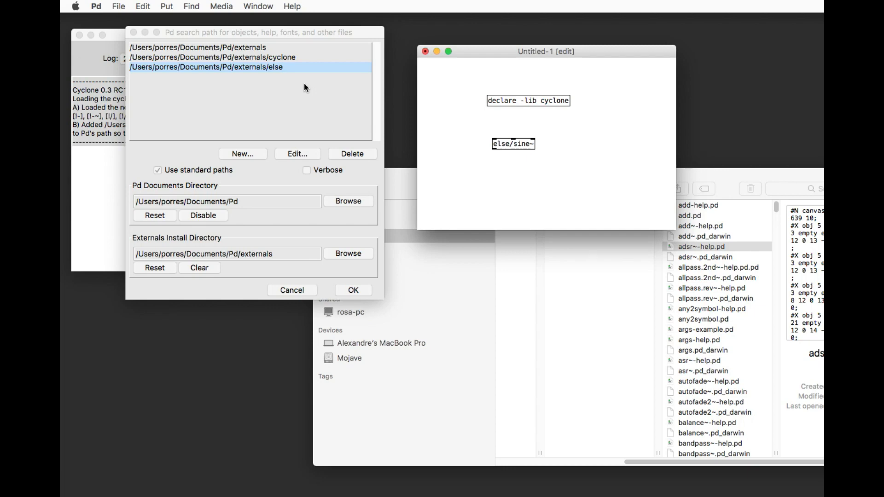
left_click(326, 104)
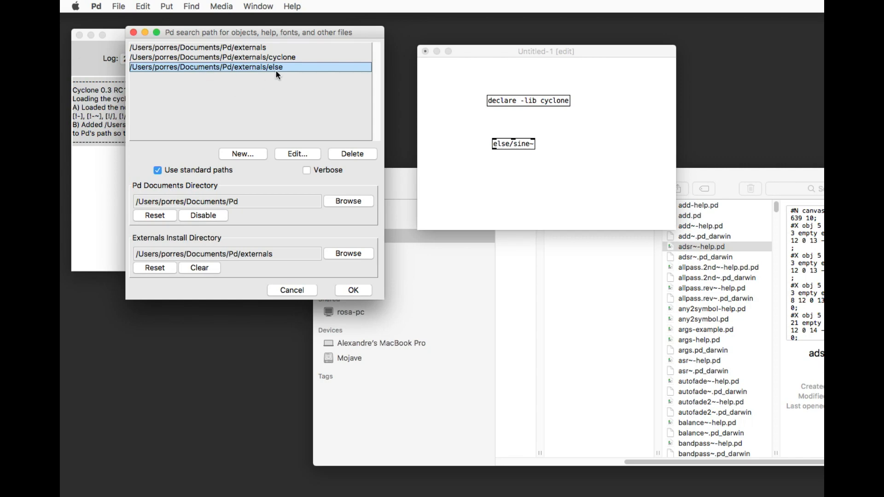
- Open the startup library preferences and add a new library entry named cylone
left_click(96, 6)
mouse_move(148, 39)
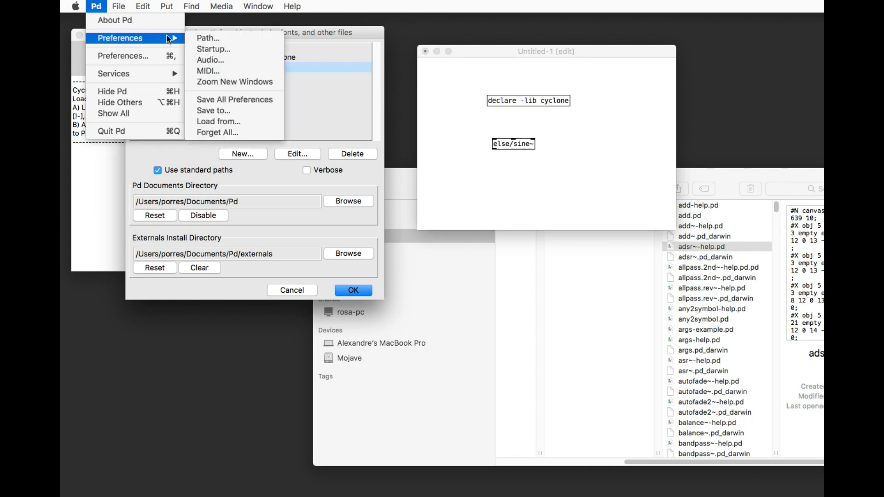
left_click(213, 49)
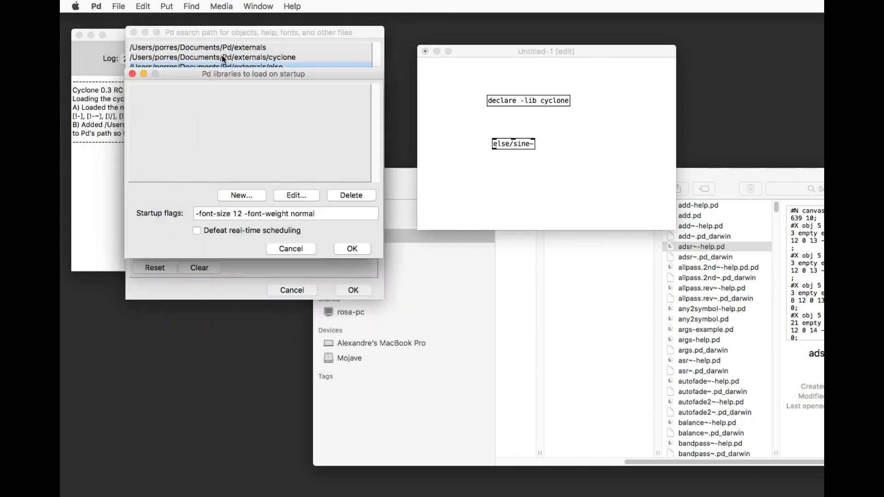
left_click(247, 196)
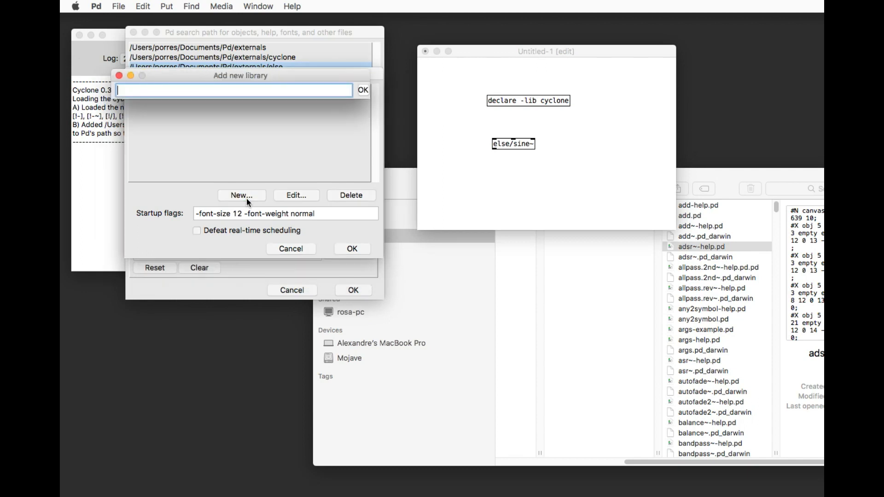
type("cylone")
left_click(365, 90)
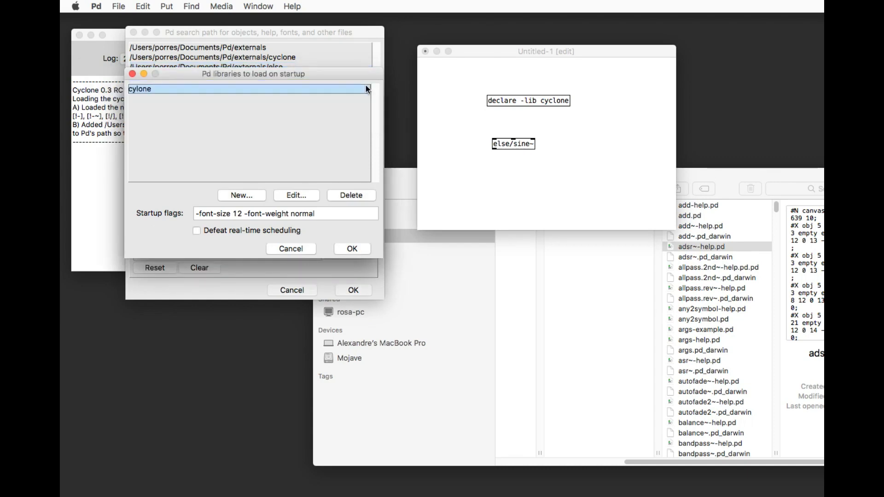
- Highlight the declare -lib cyclone object in the untitled patch, then deselect it
left_click(532, 117)
left_click_drag(582, 112, 544, 102)
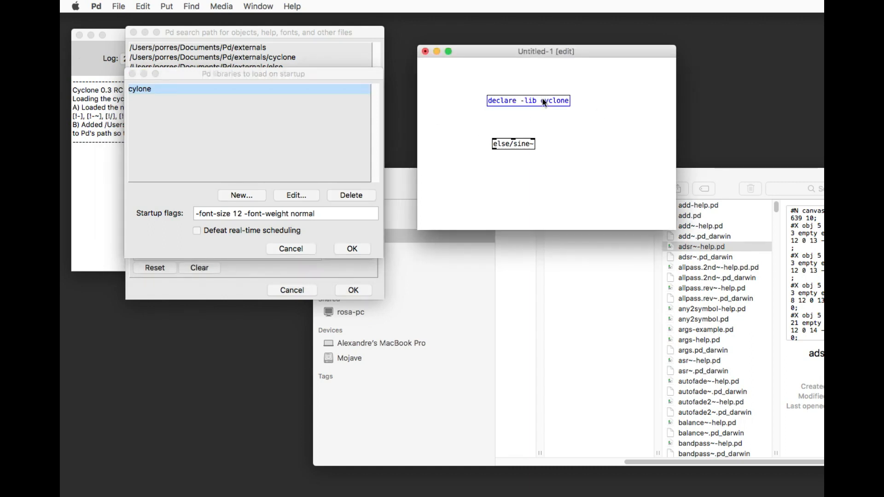
left_click(531, 102)
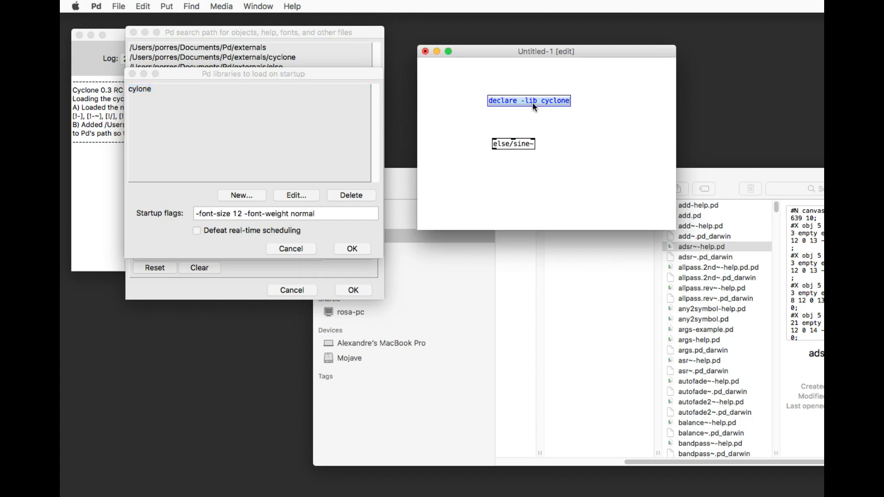
left_click_drag(526, 100, 552, 121)
left_click(553, 122)
- Show the Find externals window, close it, and select both objects in the untitled patch
left_click(291, 6)
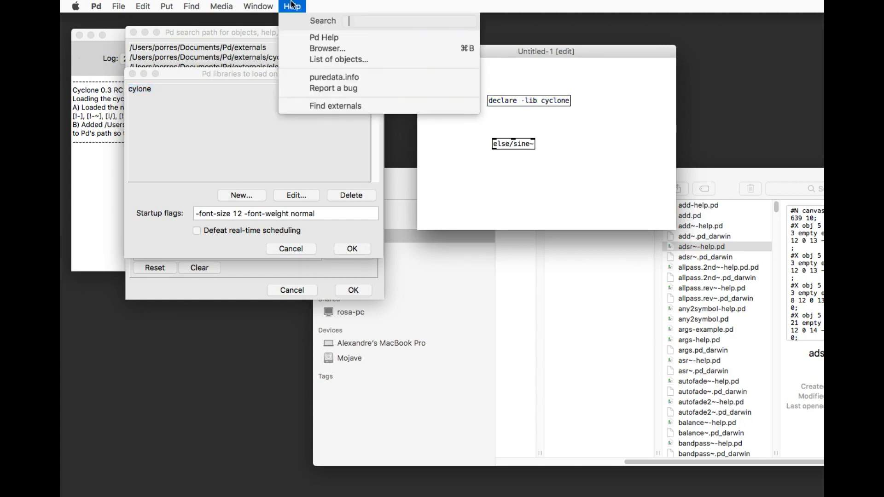
left_click(311, 106)
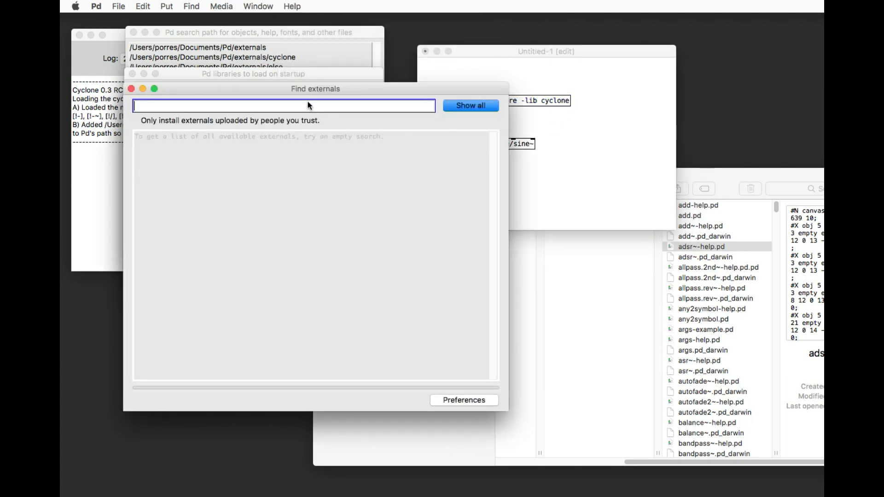
left_click(132, 88)
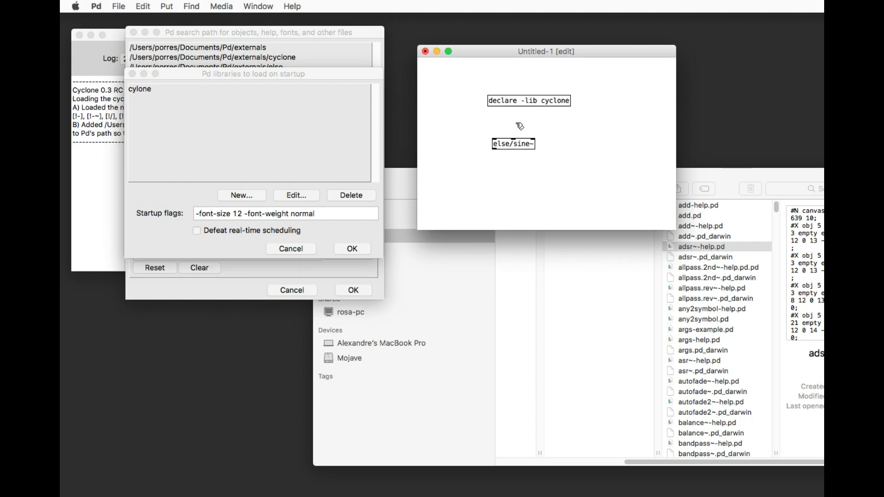
left_click_drag(600, 182, 555, 194)
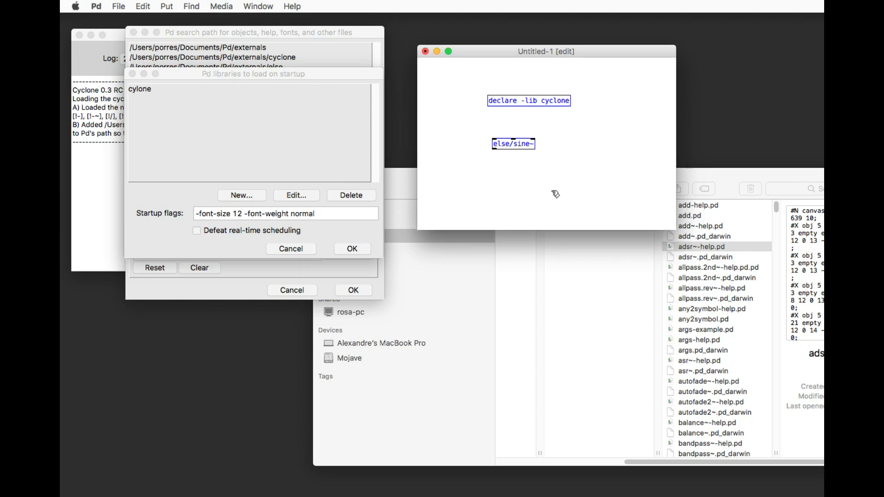